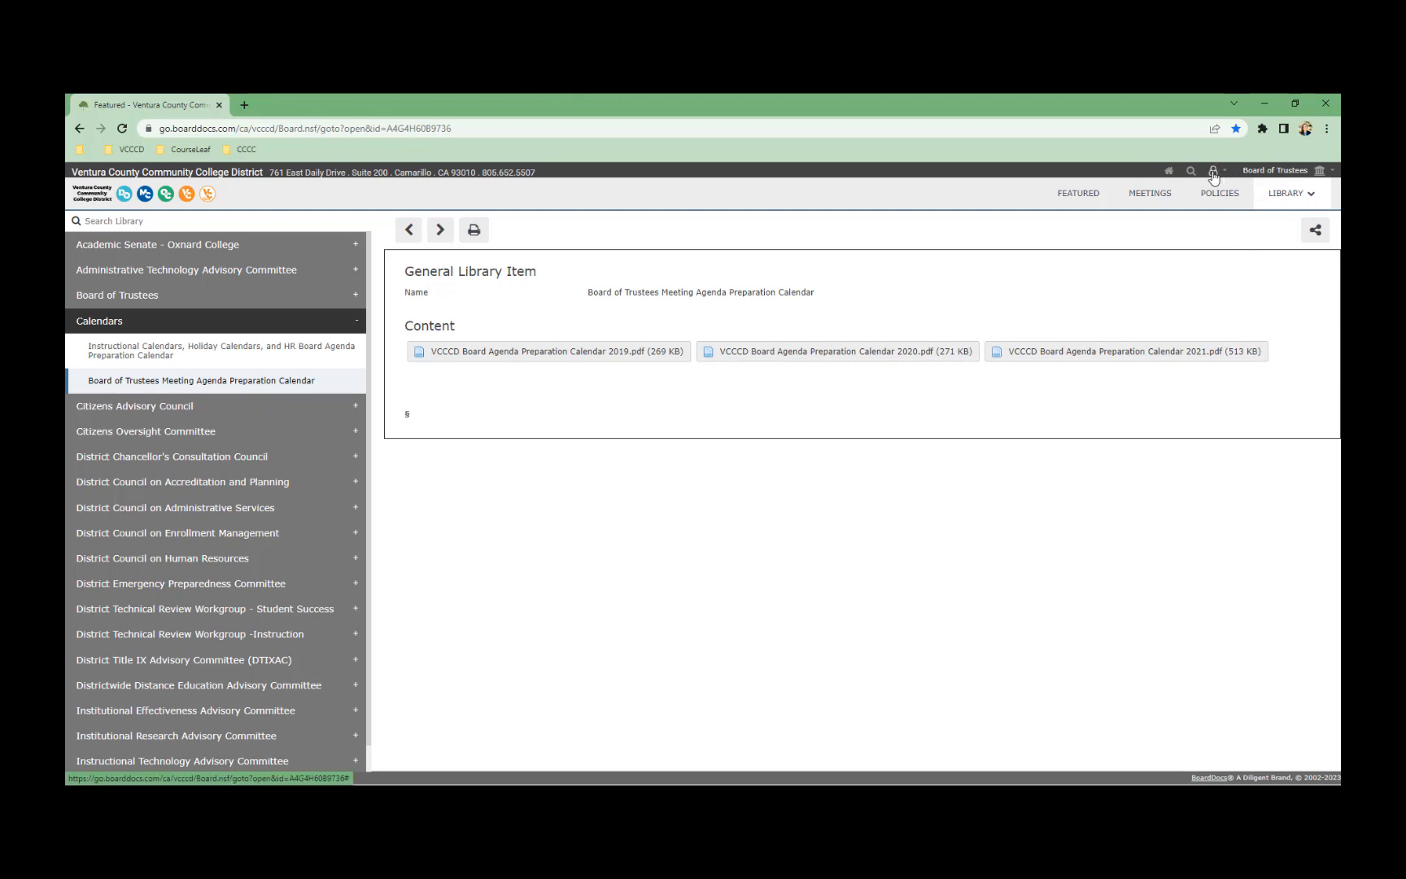
Bring up the user account menu from the Agenda Preparation Calendar library page to log in
{"action": "left_click", "coordinate": [1213, 178]}
Go to the sign-in page and enter the account password to sign in
{"action": "left_click", "coordinate": [1187, 193]}
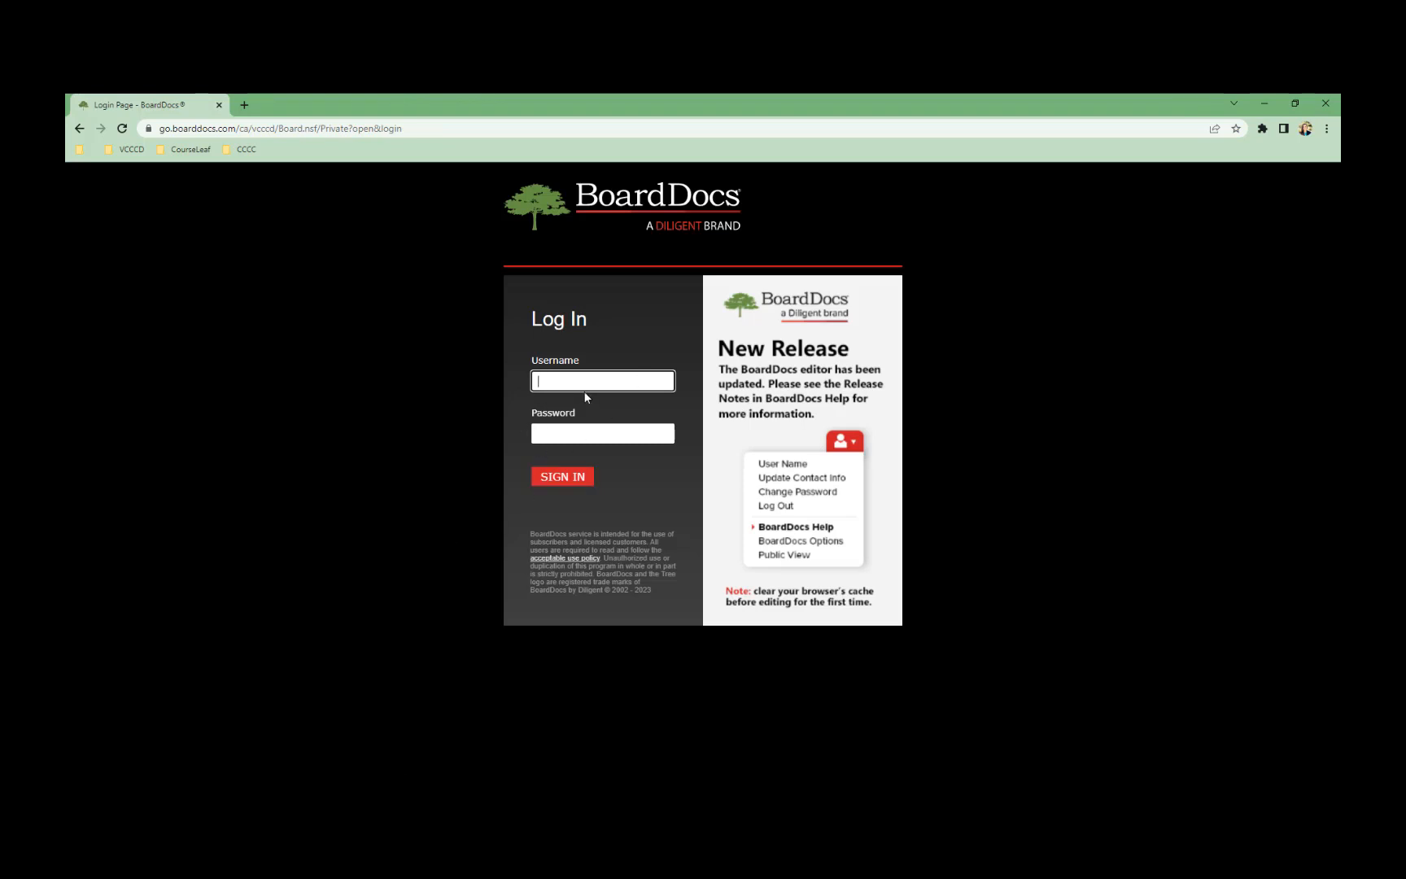
{"action": "type", "text": "p"}
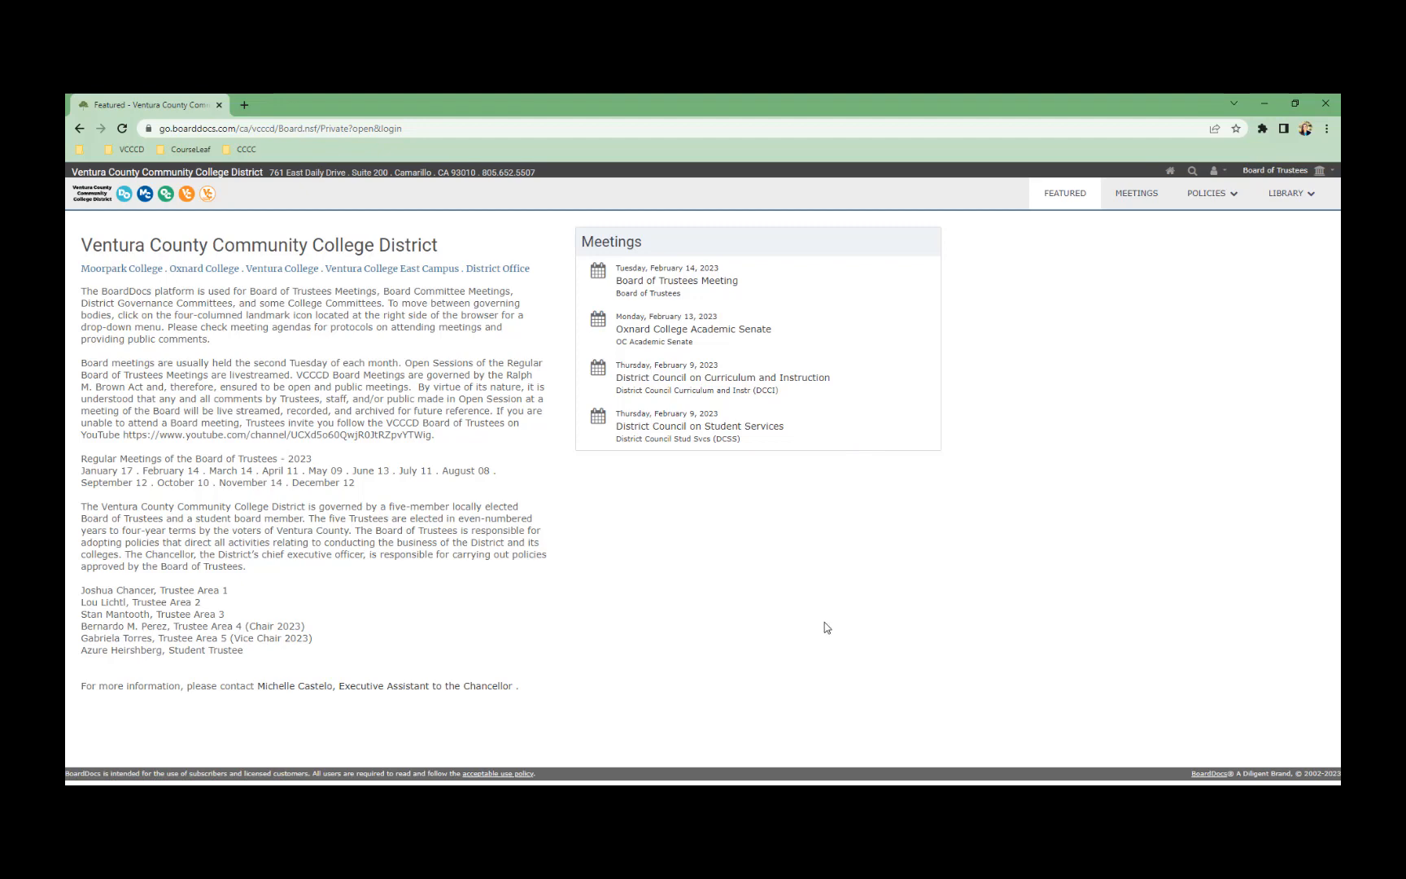
Switch the committee selector from Board of Trustees to OC Curriculum Committee
{"action": "left_click", "coordinate": [1319, 174]}
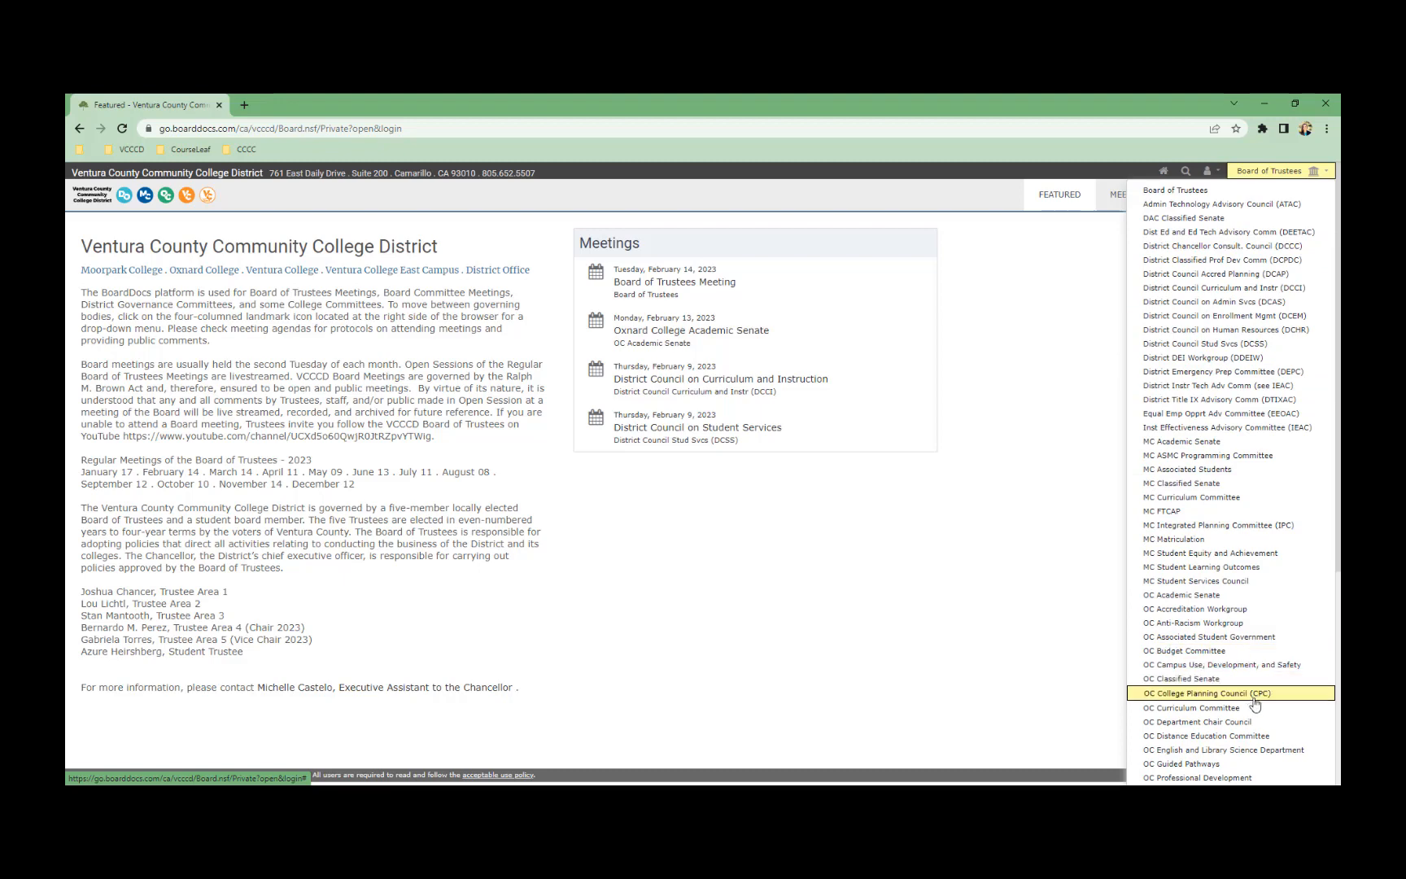
{"action": "left_click", "coordinate": [1172, 706]}
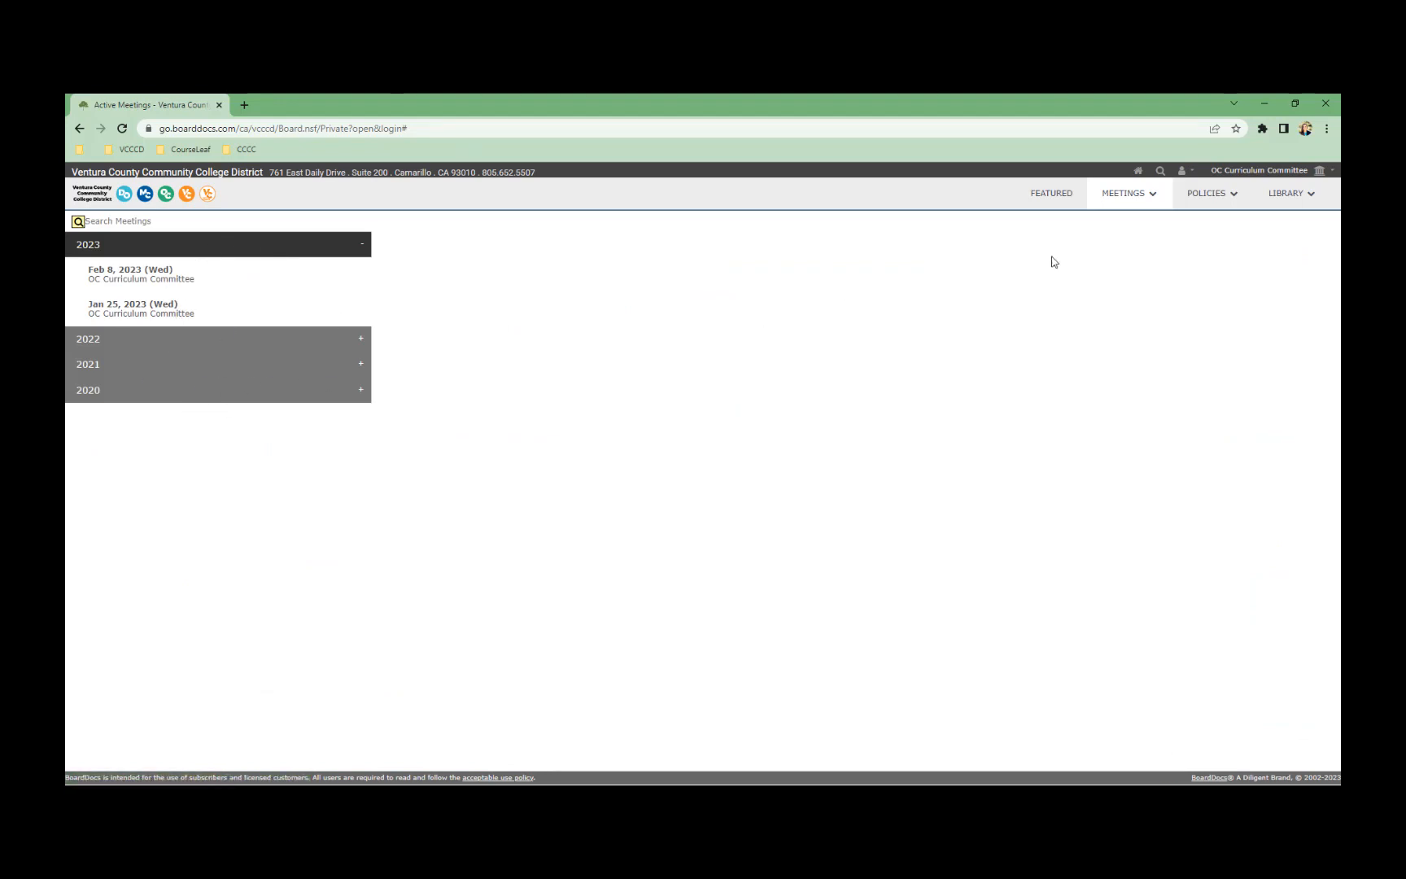
{"action": "left_click", "coordinate": [1138, 200]}
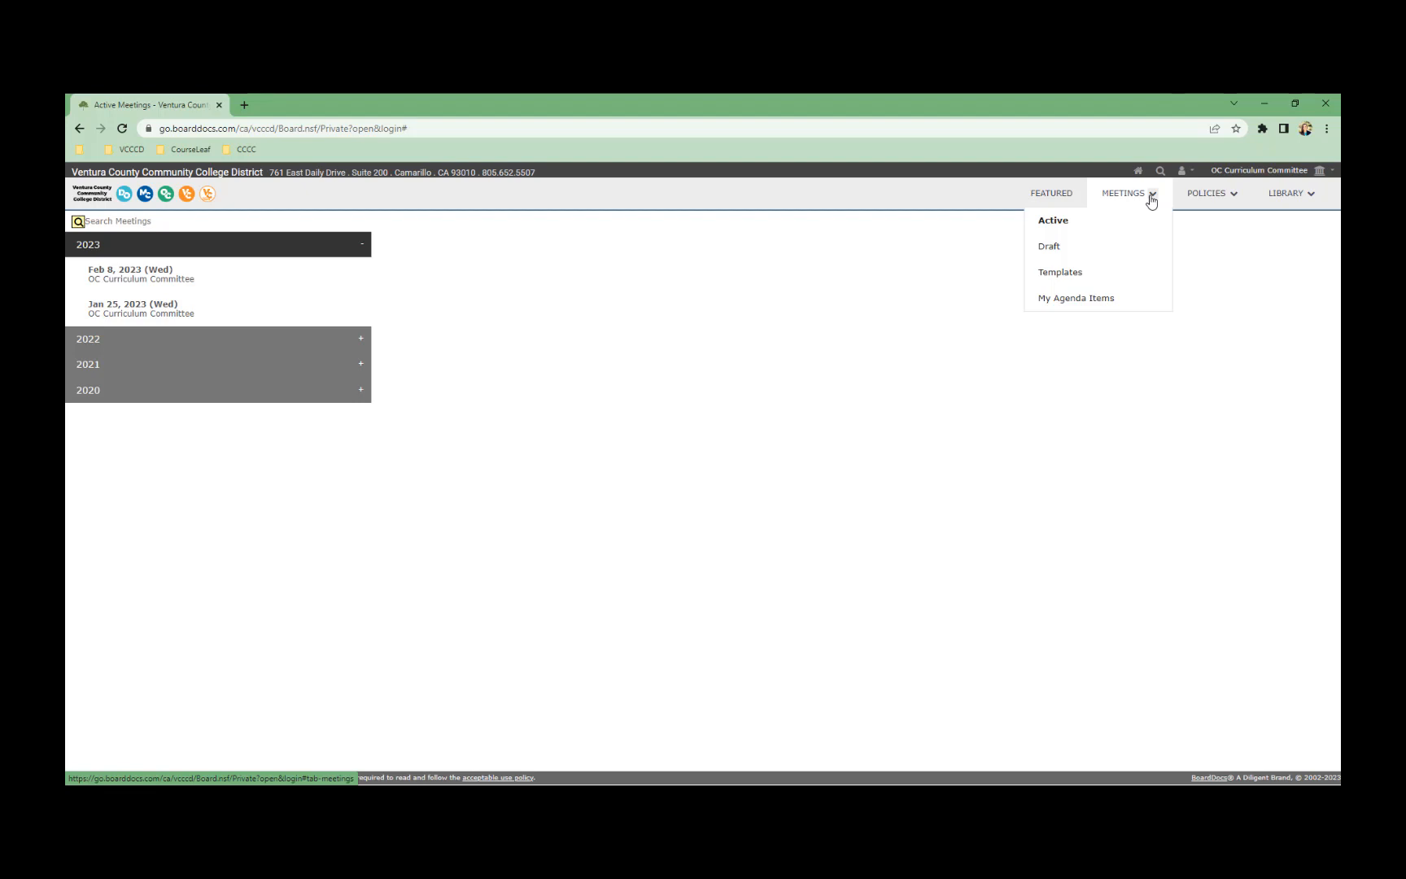
{"action": "right_click", "coordinate": [218, 284]}
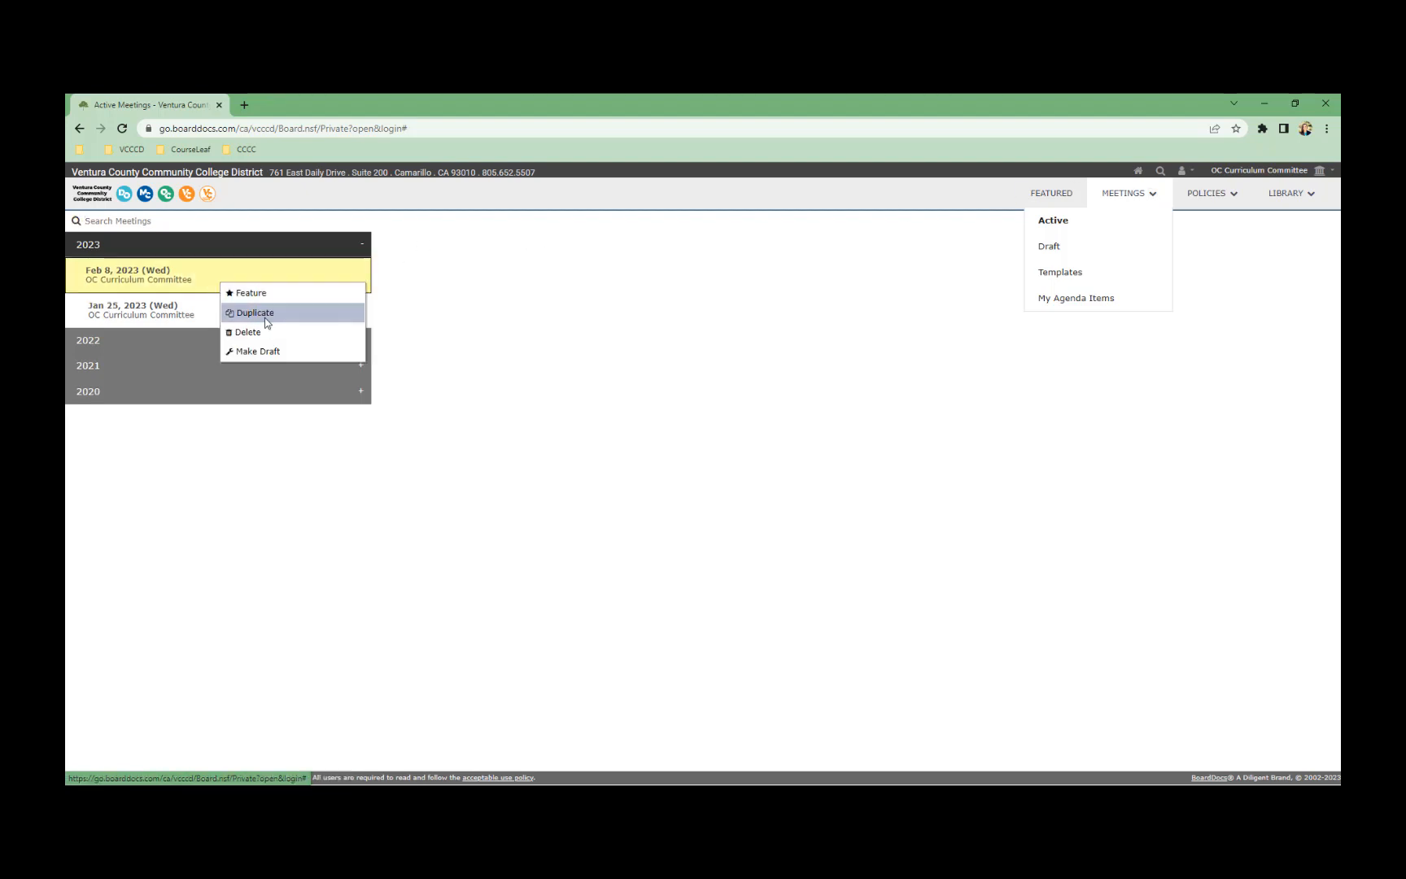
{"action": "left_click", "coordinate": [264, 317]}
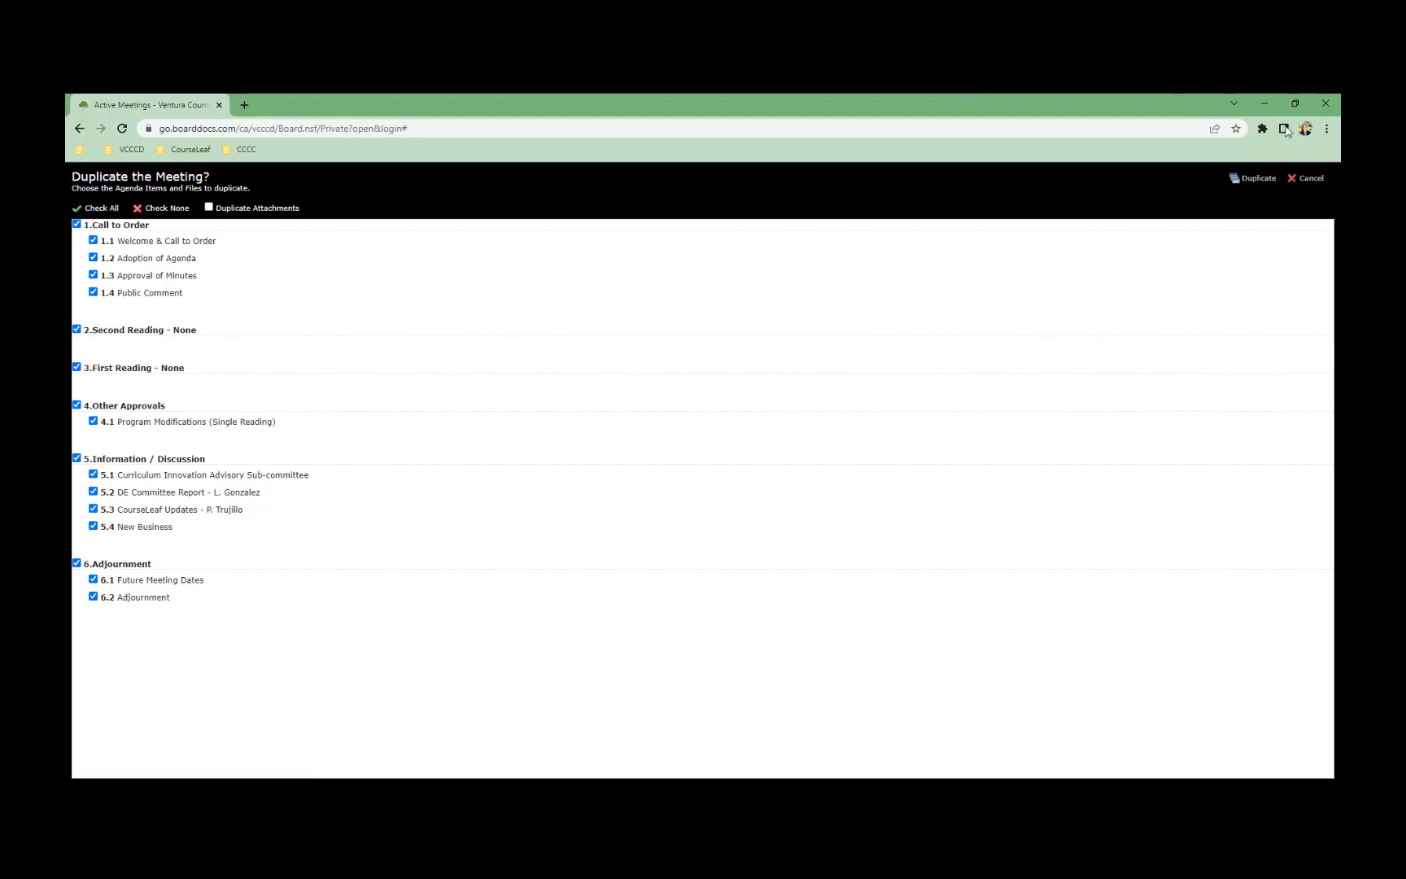
{"action": "left_click", "coordinate": [1305, 179]}
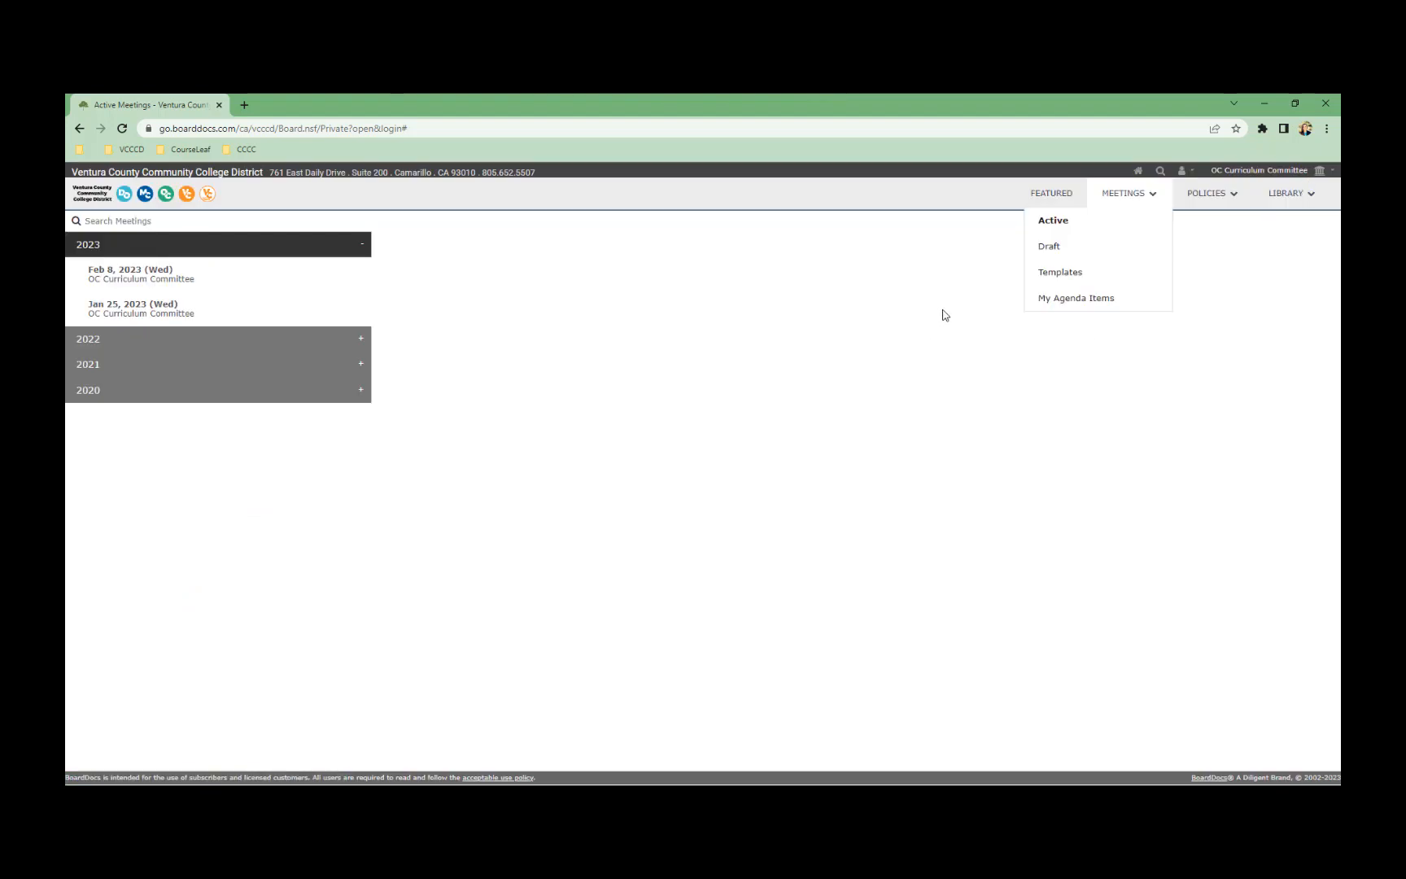
Show the meeting templates and view the OC Curriculum Committee template's details
{"action": "left_click", "coordinate": [1078, 281]}
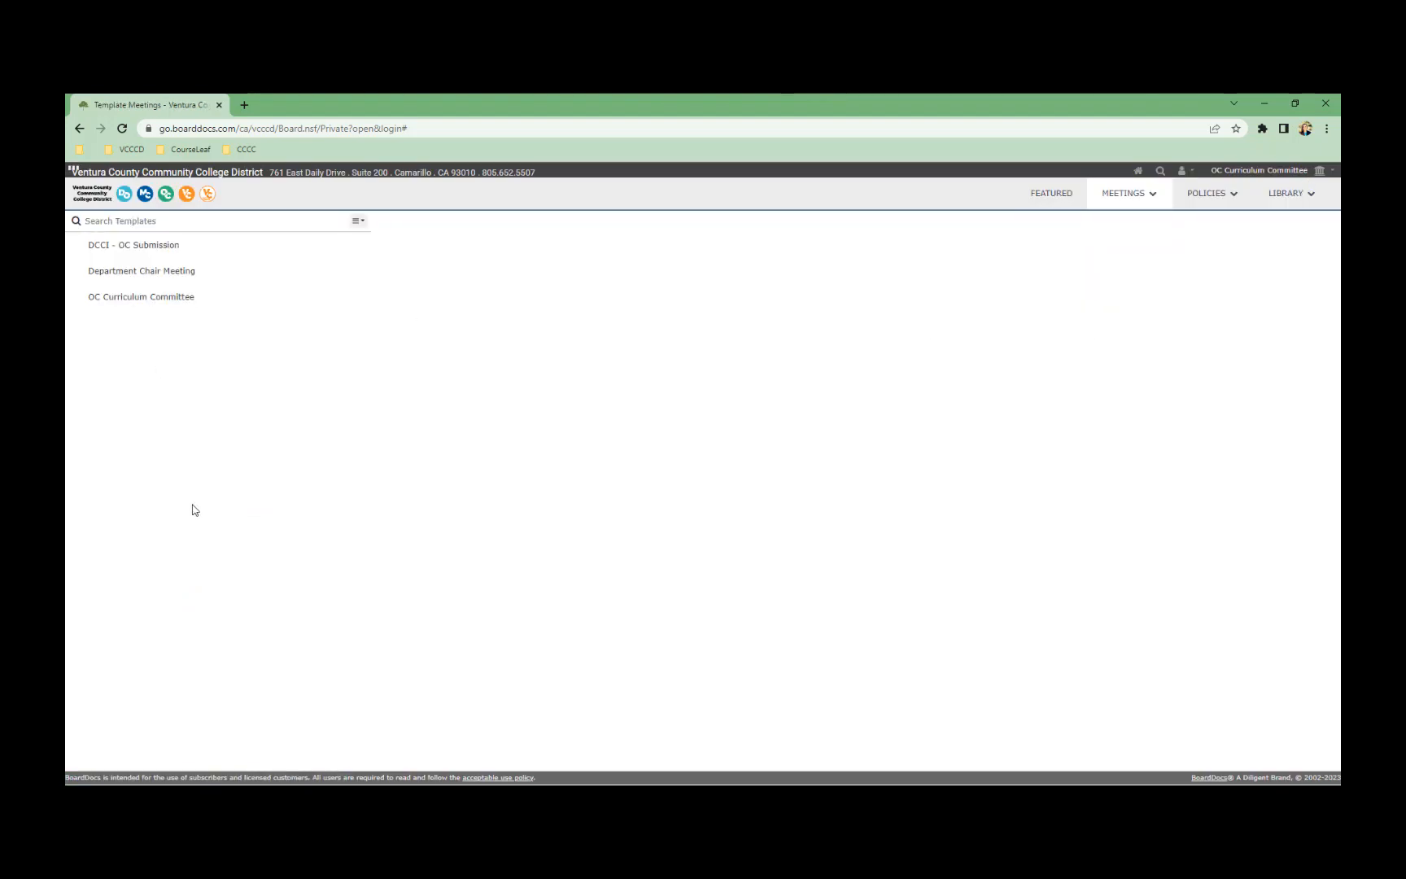
{"action": "left_click", "coordinate": [171, 301]}
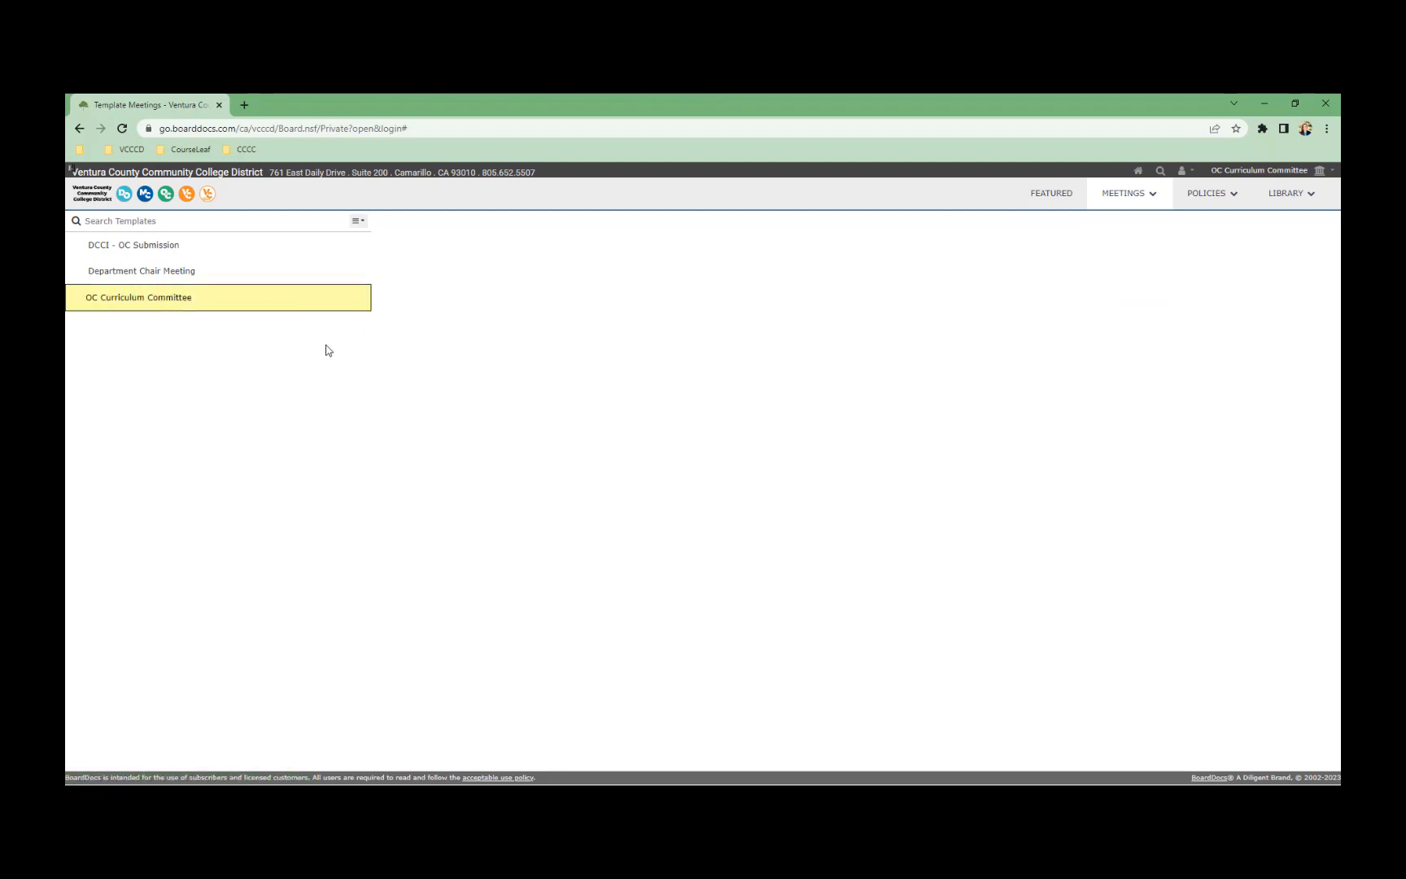
{"action": "right_click", "coordinate": [302, 304]}
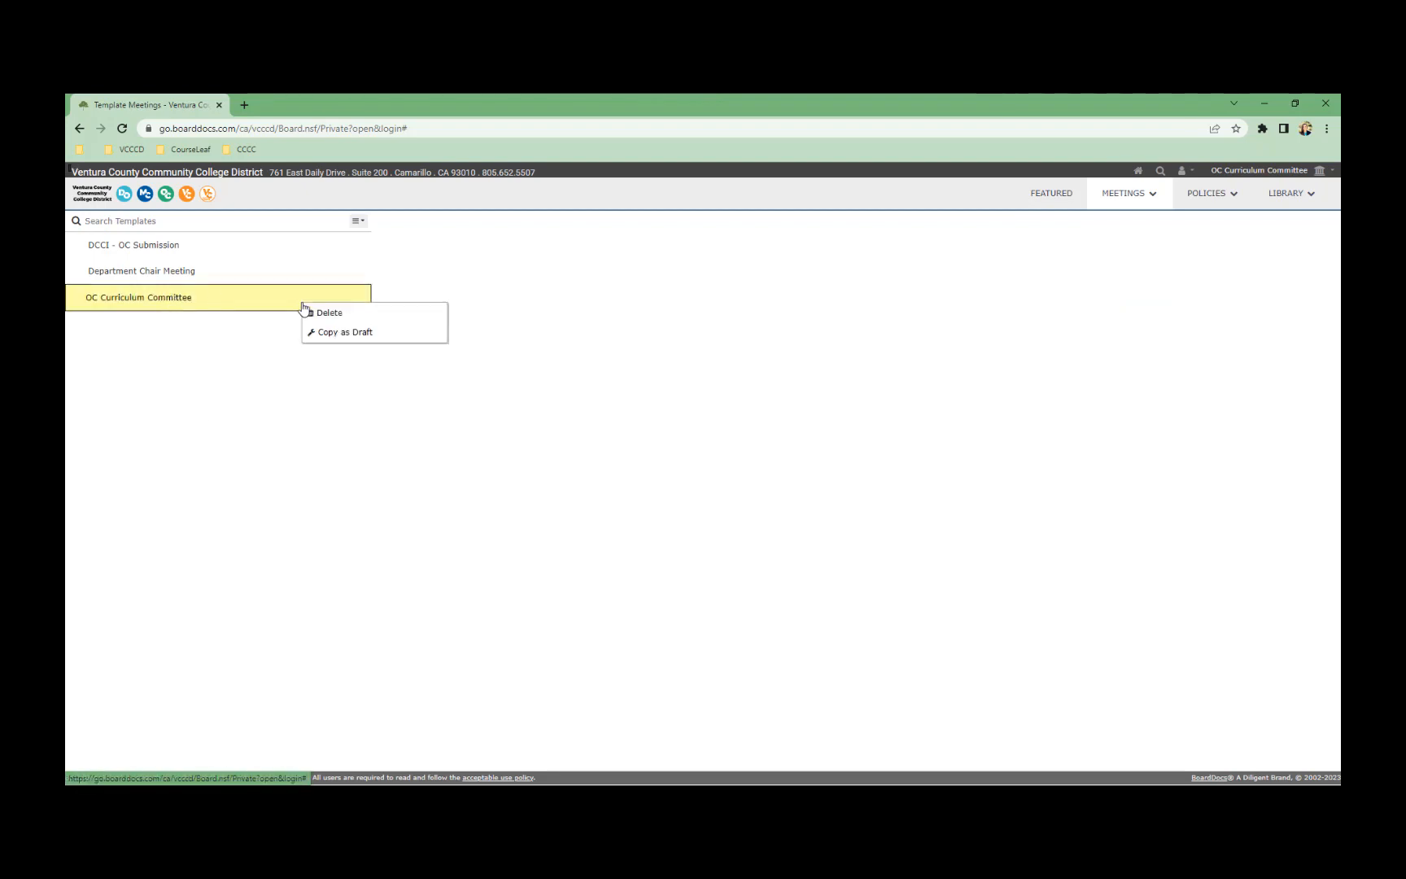
{"action": "left_click", "coordinate": [359, 332]}
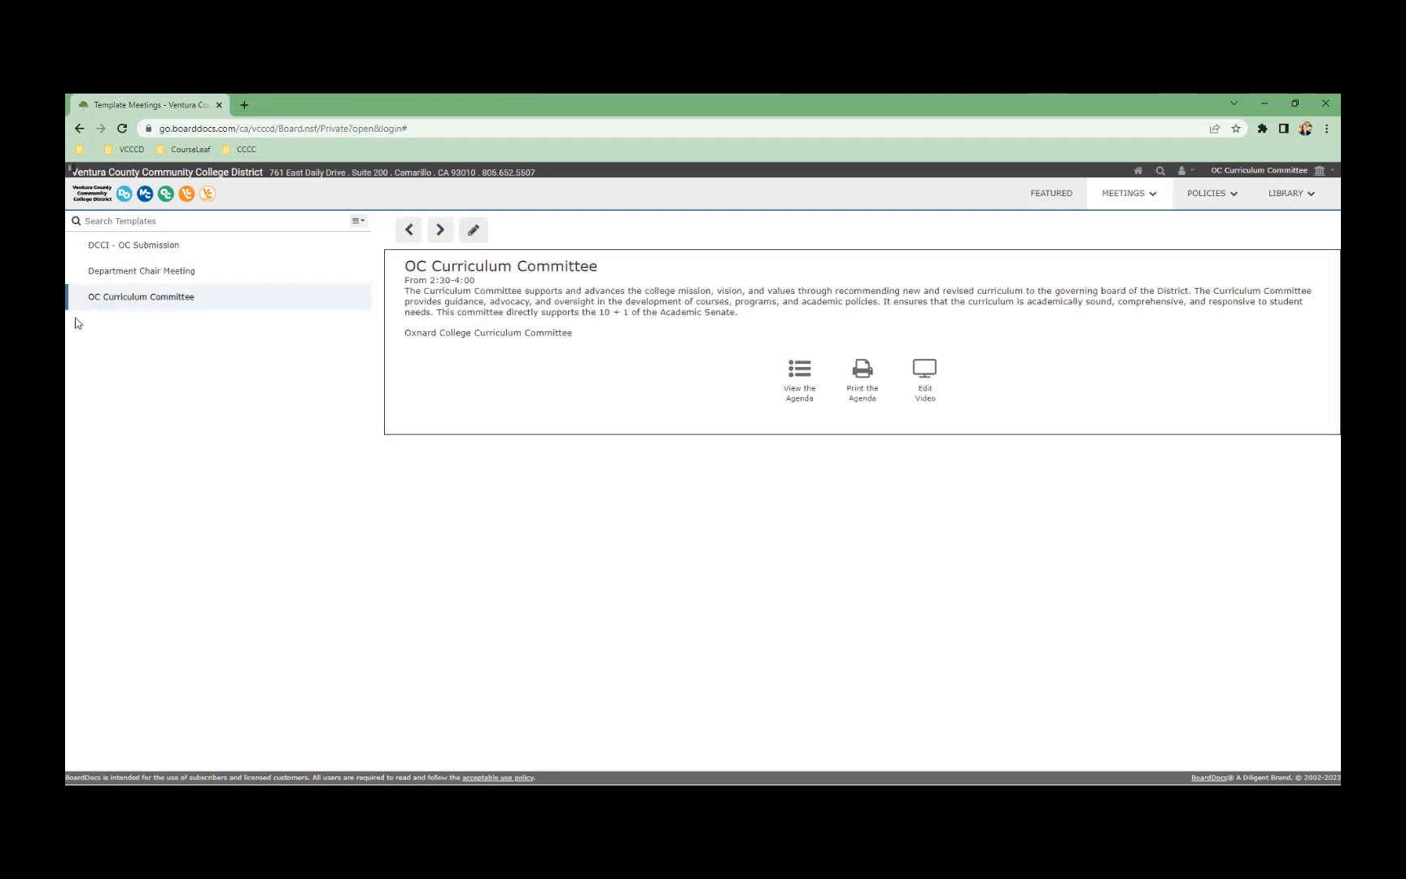
Copy the template as a draft, leaving out 4.6 Technical Changes and toggling 4.5 Deactivations
{"action": "right_click", "coordinate": [198, 308]}
{"action": "left_click", "coordinate": [276, 334]}
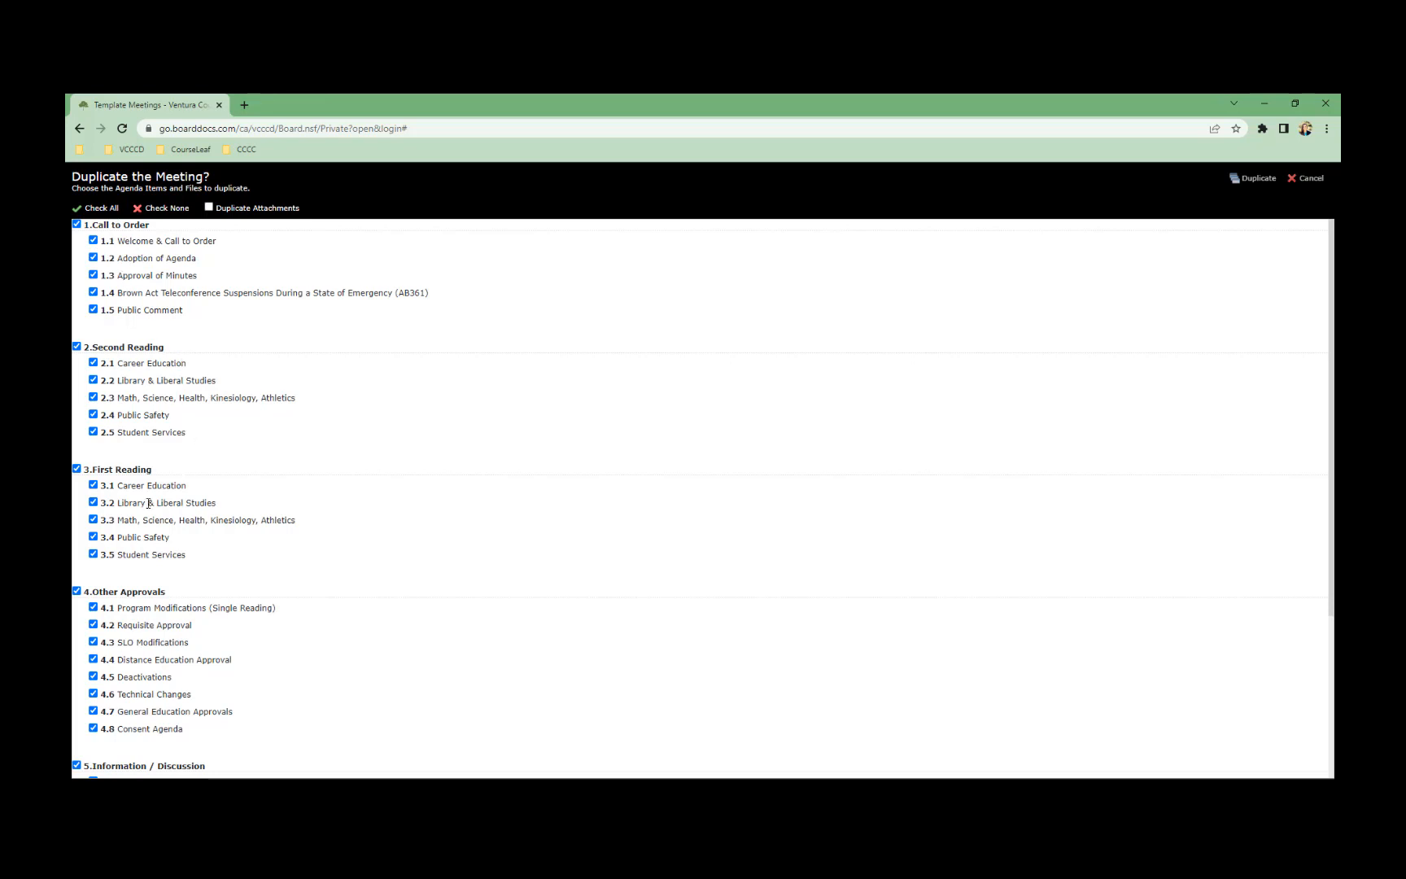
{"action": "scroll", "coordinate": [104, 506], "scroll_direction": "down", "scroll_amount": 3}
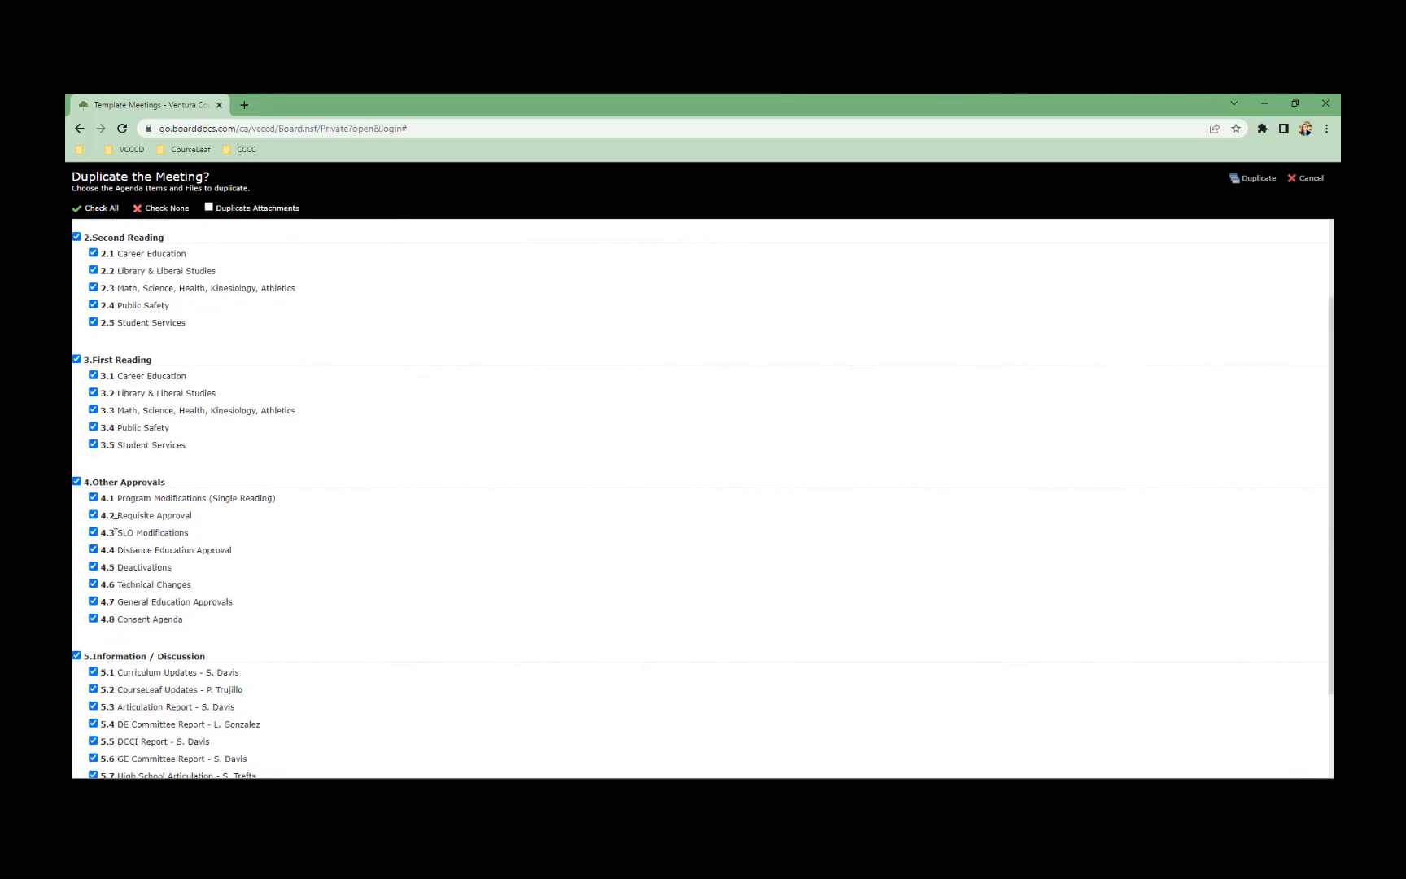
{"action": "left_click", "coordinate": [93, 561]}
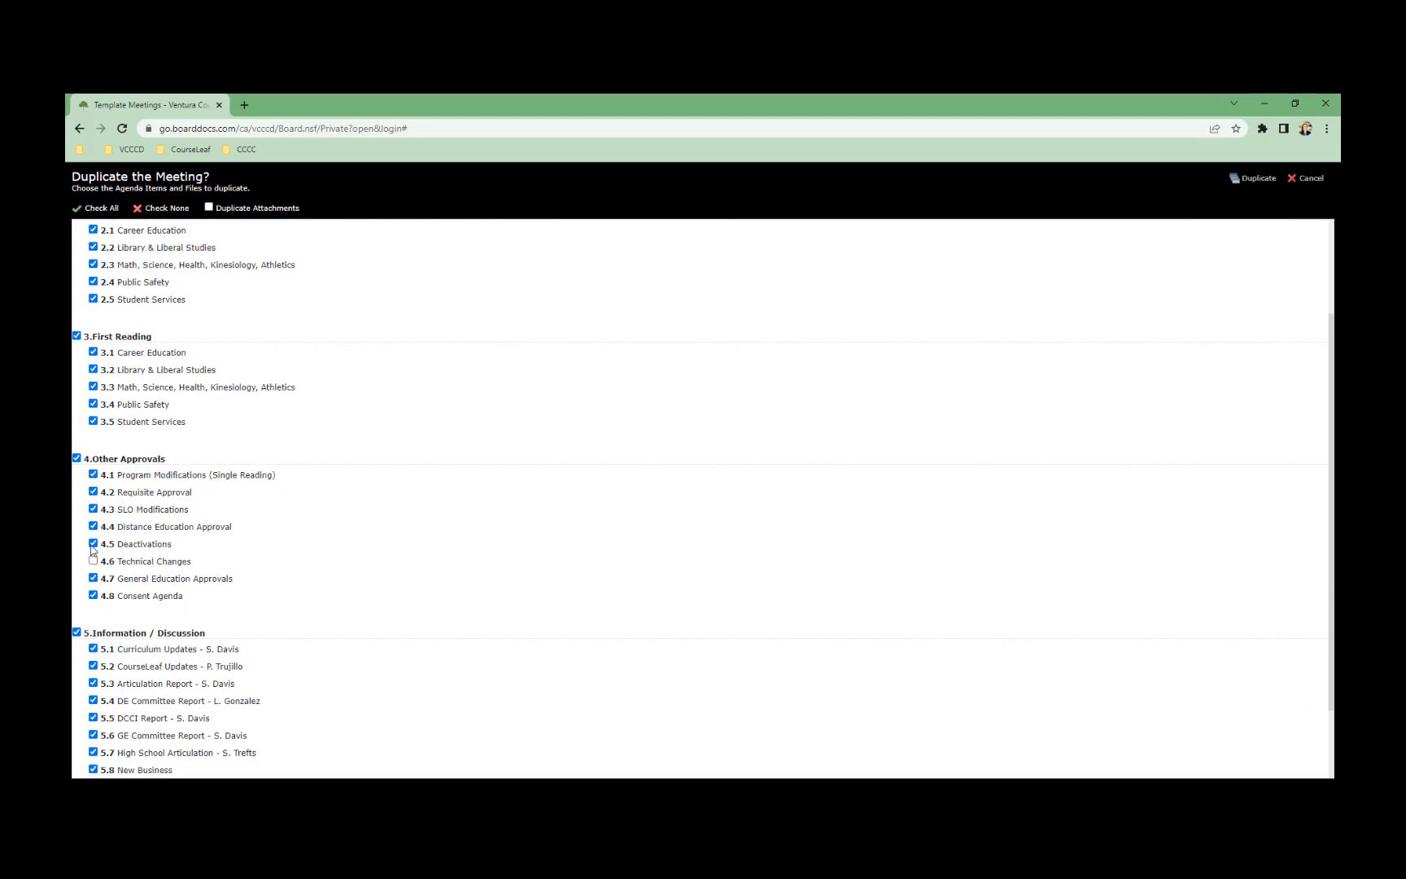
{"action": "left_click", "coordinate": [93, 544]}
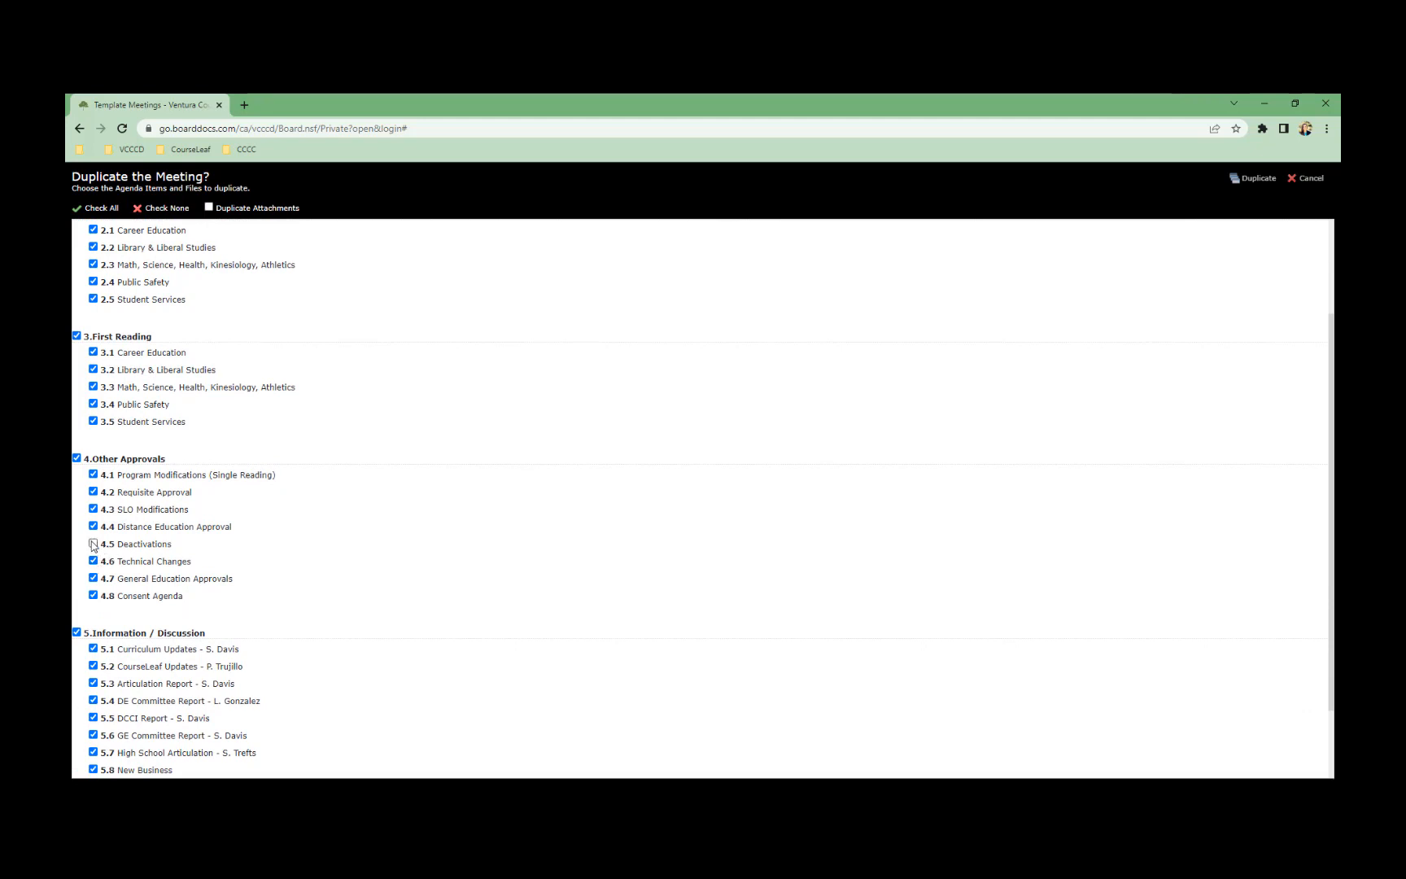
{"action": "scroll", "coordinate": [587, 492], "scroll_direction": "down", "scroll_amount": 2}
{"action": "scroll", "coordinate": [770, 585], "scroll_direction": "up", "scroll_amount": 3}
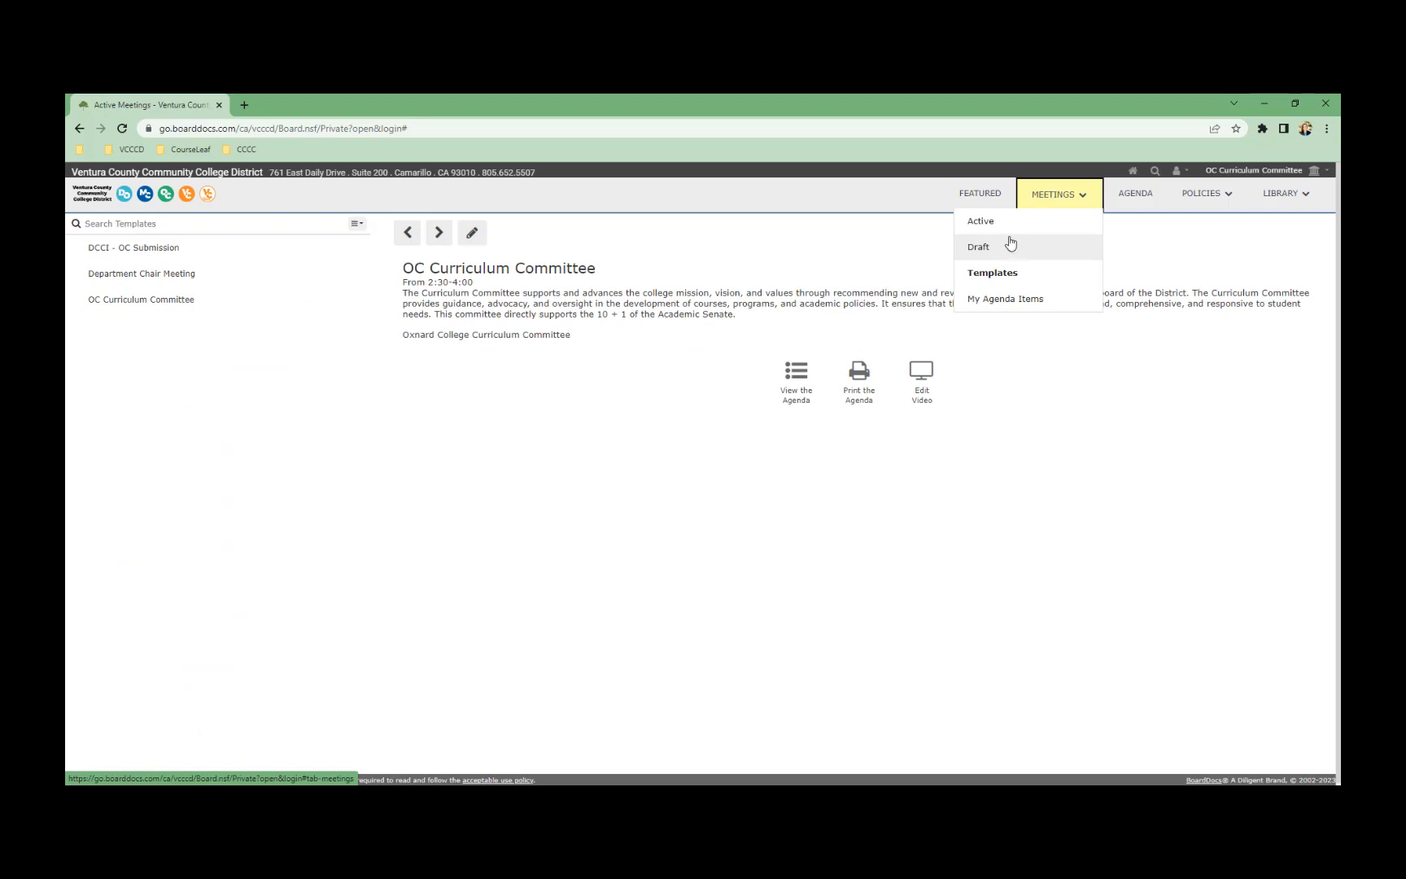
Go to the draft meetings list and start a new draft meeting
{"action": "left_click", "coordinate": [1009, 245]}
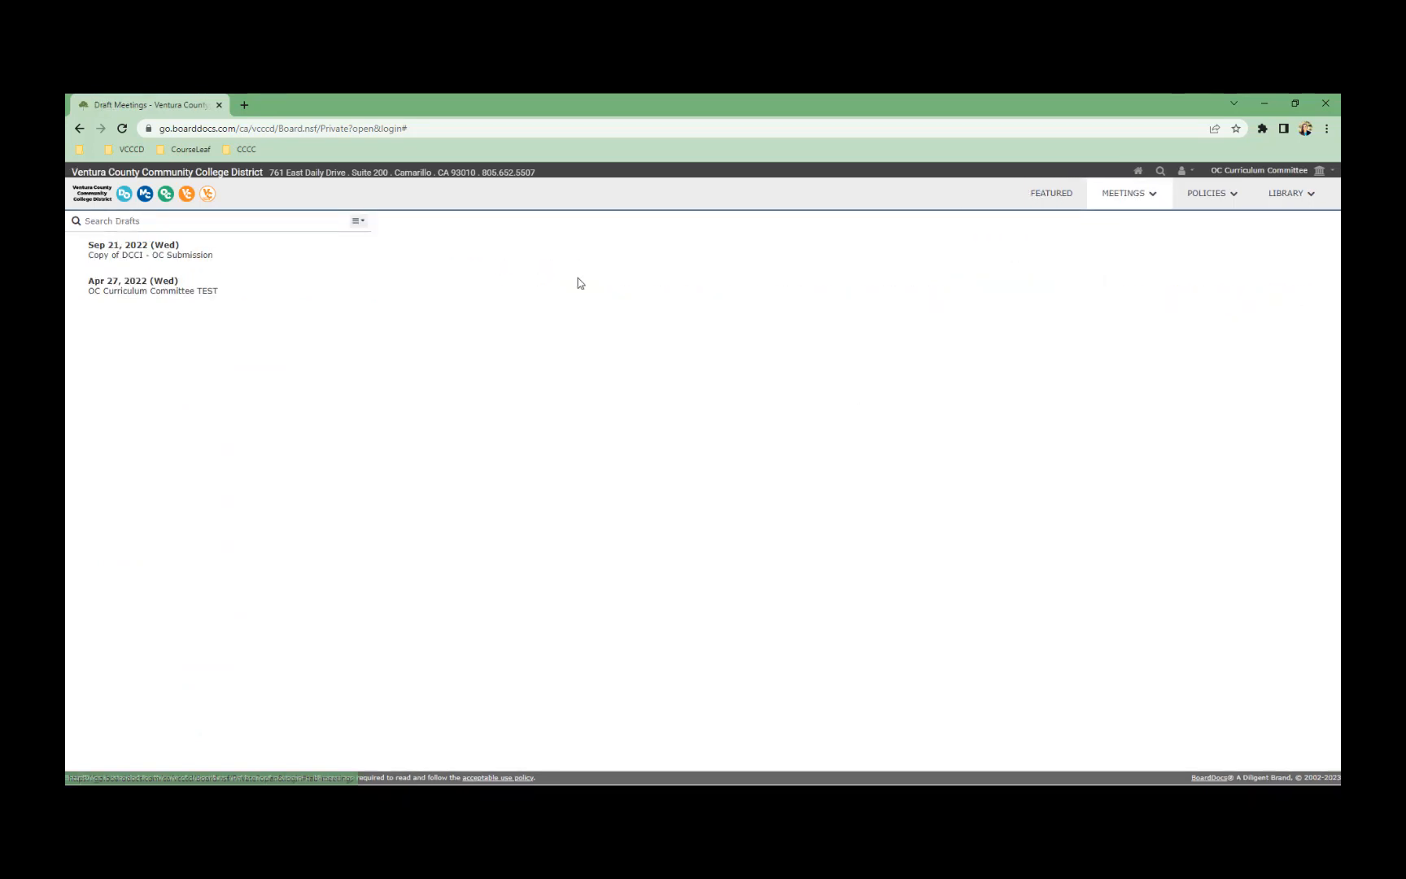
{"action": "left_click", "coordinate": [360, 223]}
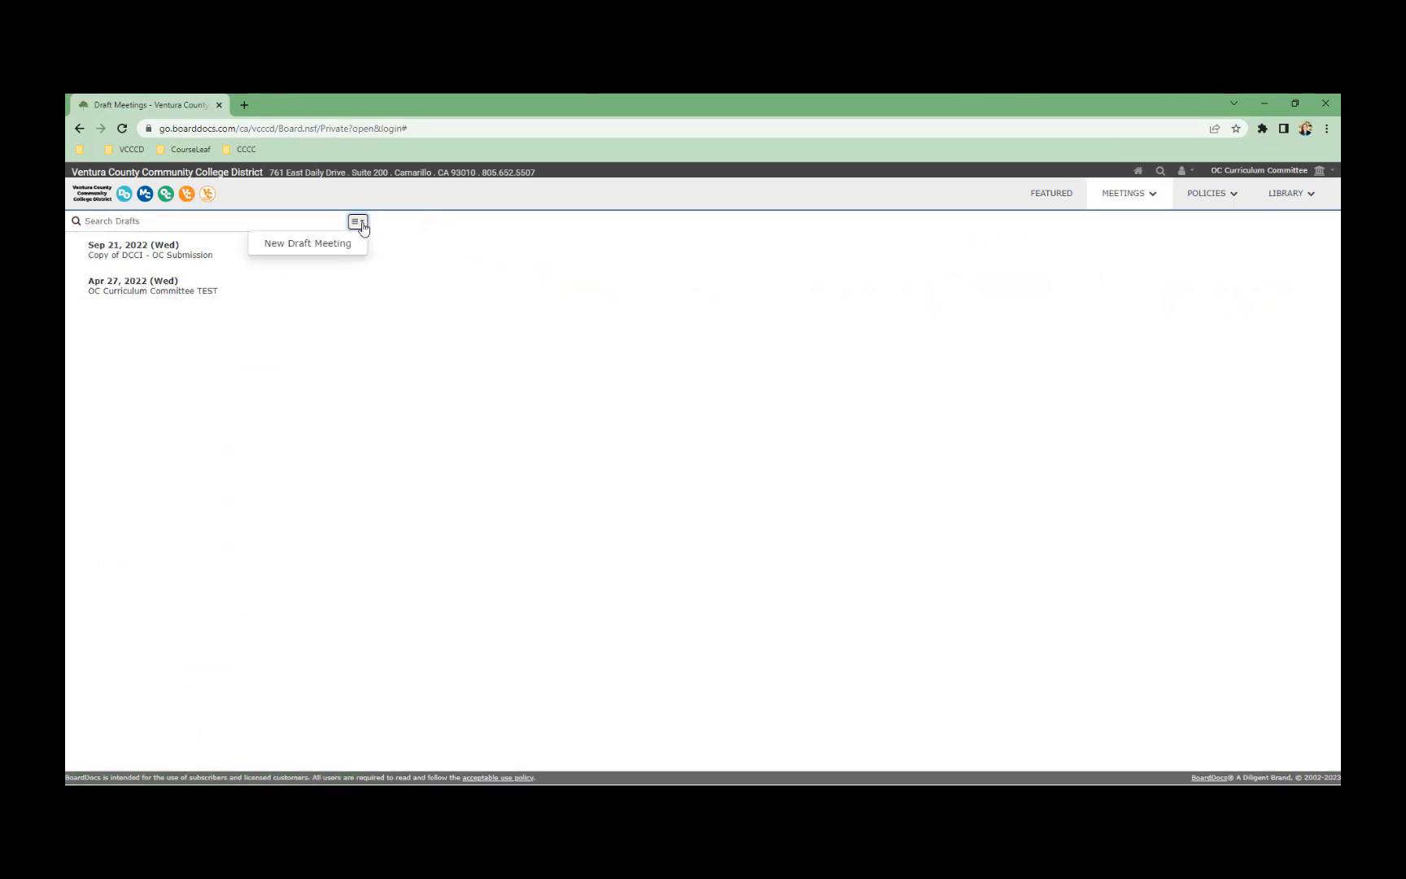
{"action": "left_click", "coordinate": [1139, 200]}
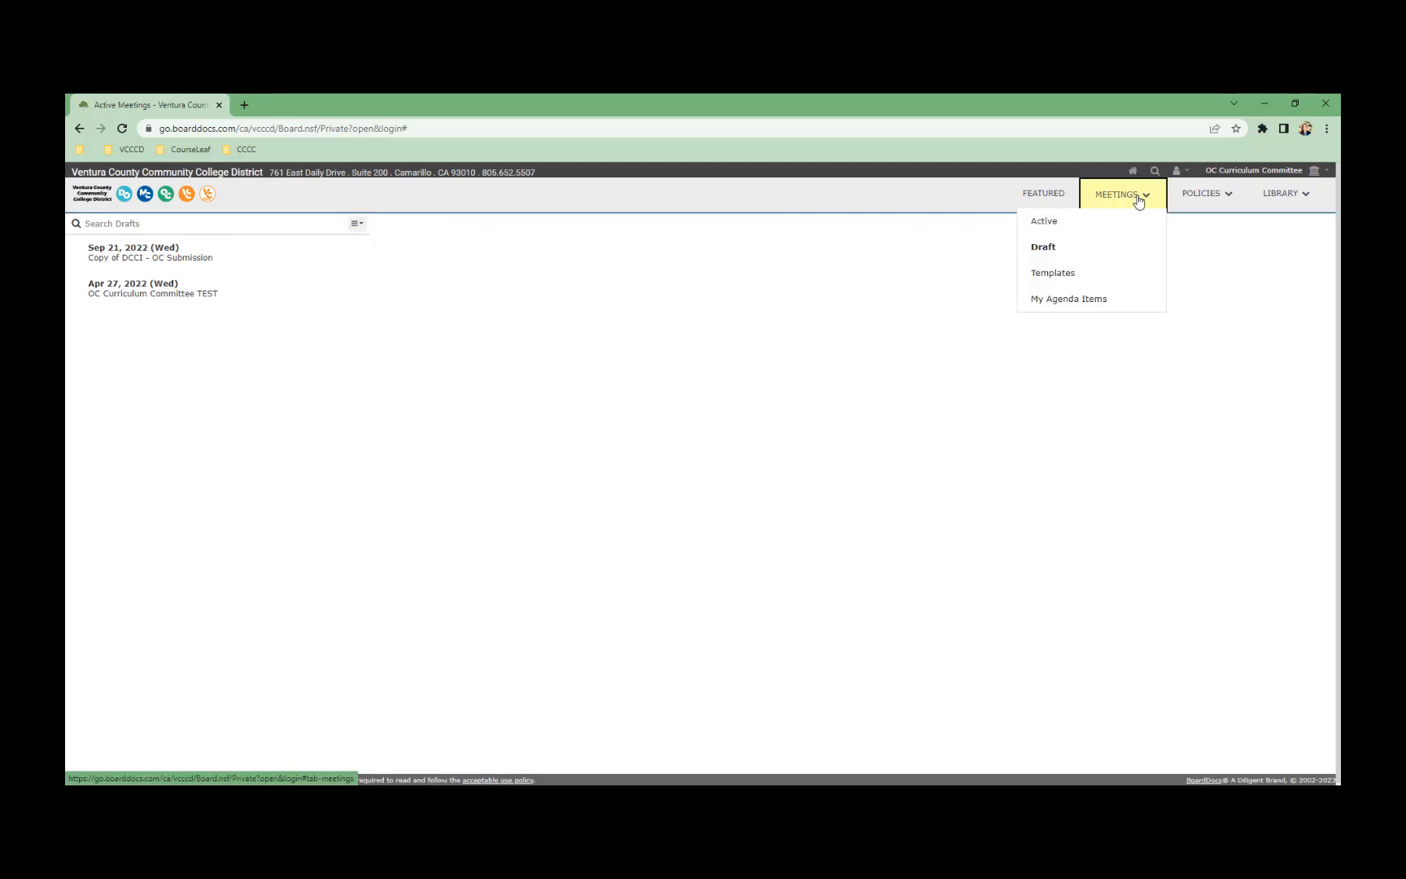
{"action": "left_click", "coordinate": [1060, 249]}
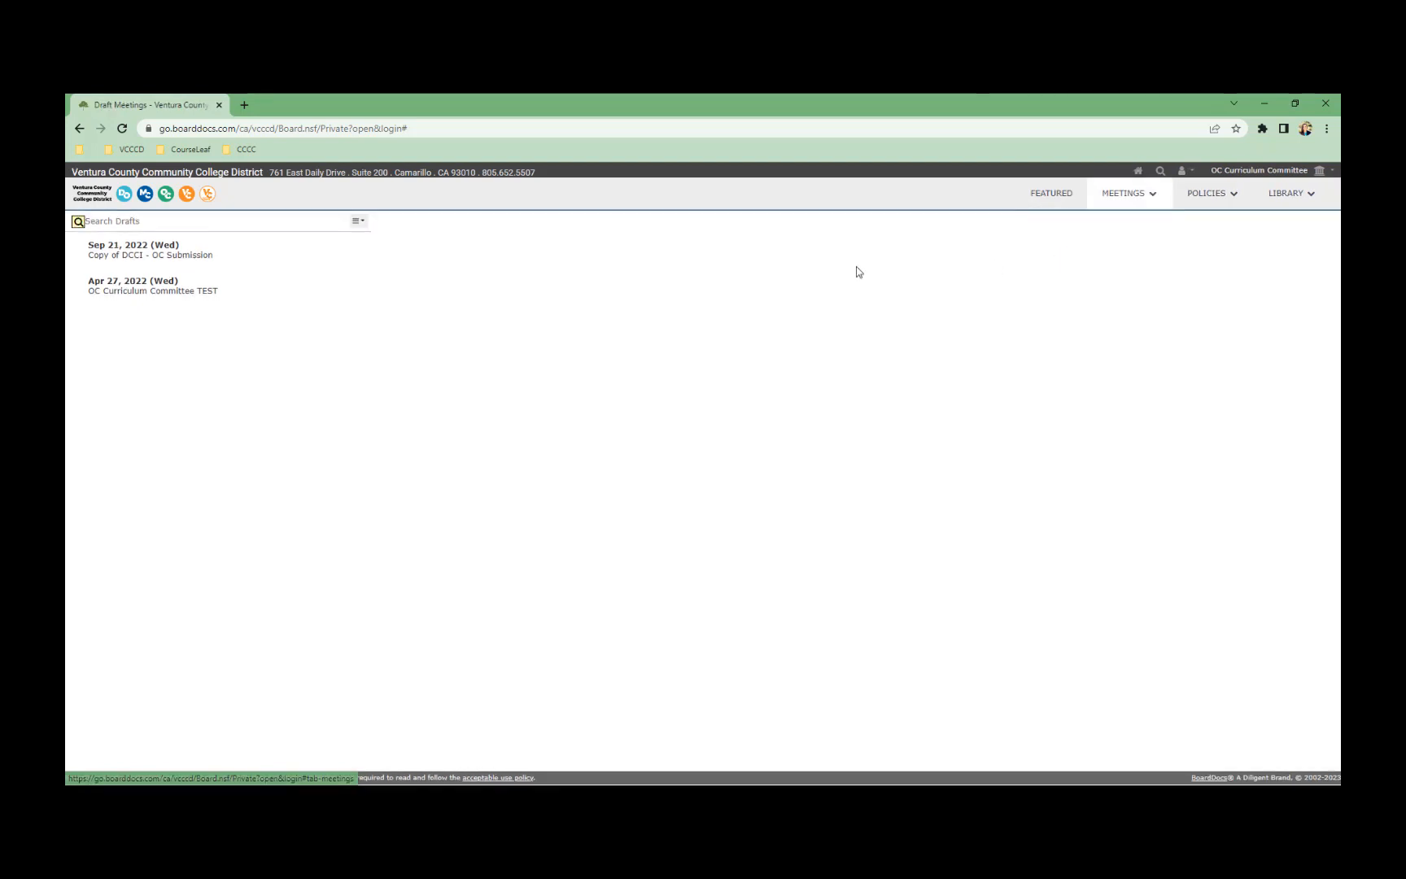
{"action": "left_click", "coordinate": [359, 223]}
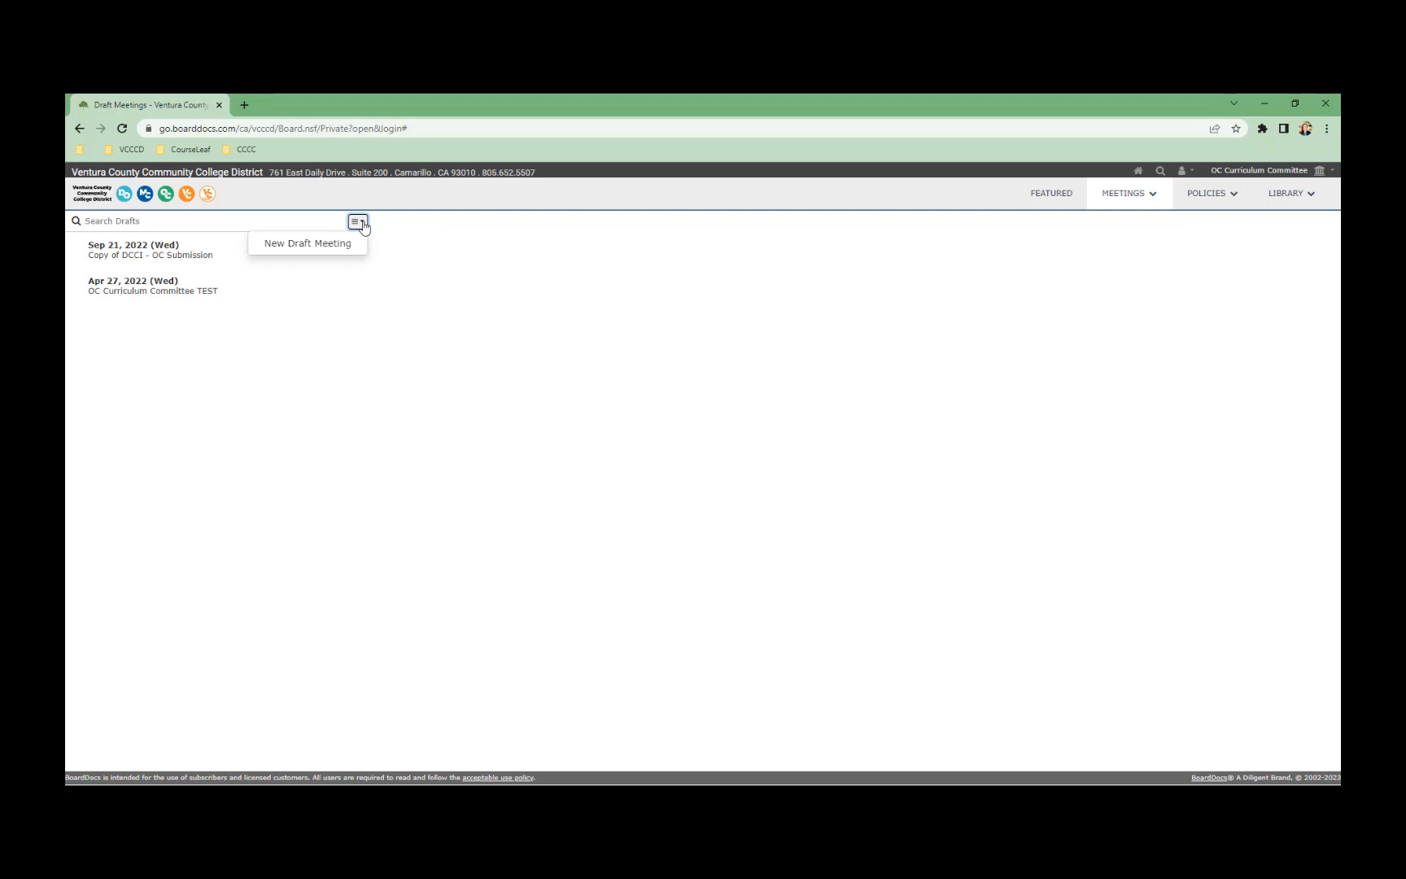
{"action": "left_click", "coordinate": [321, 244]}
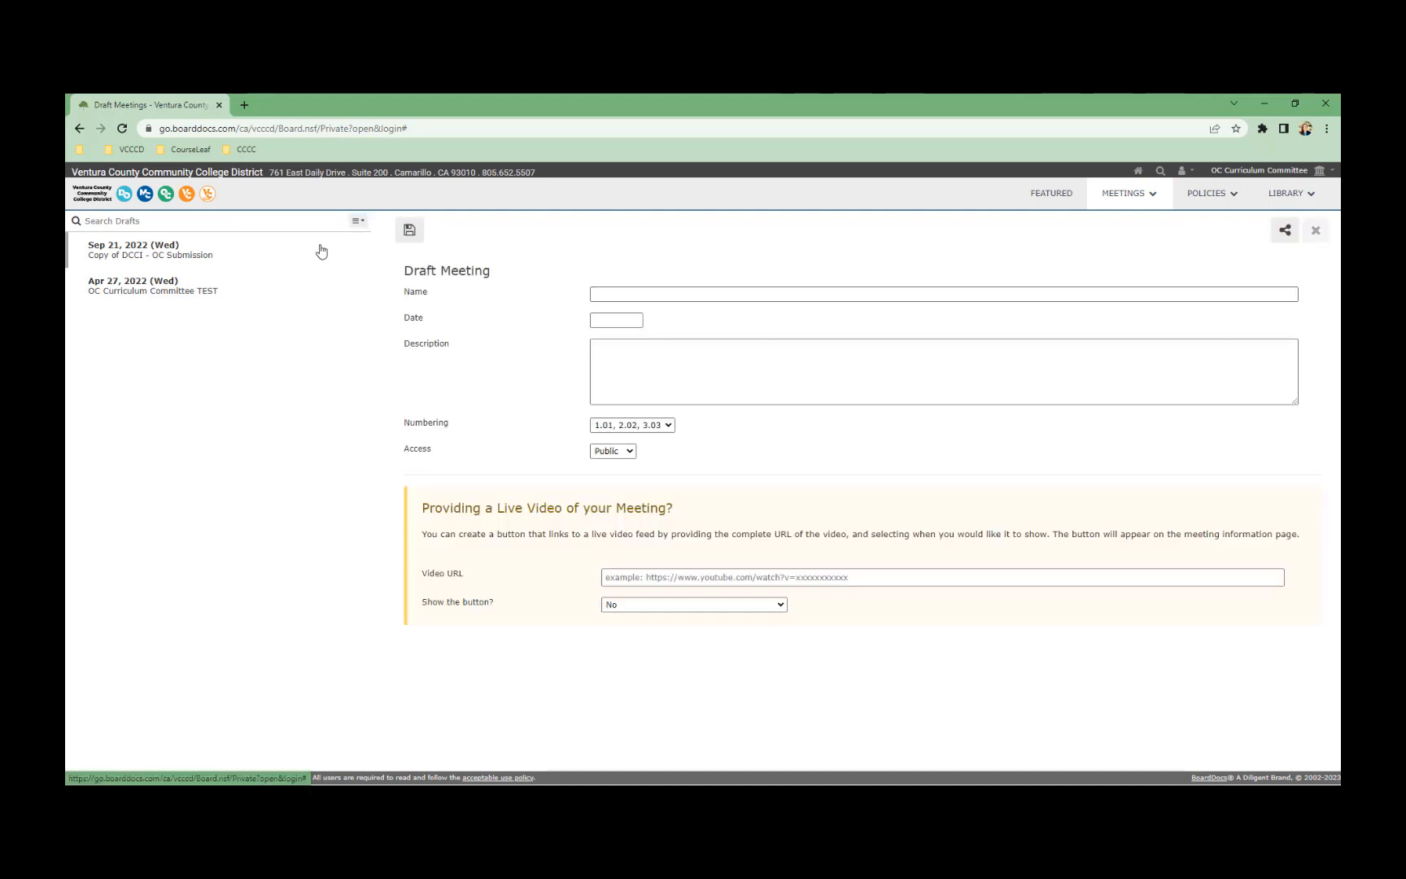
Name the draft OC Curriculum Committee, date it 4/27/2022, and add description 'JKFKJWEHF'
{"action": "left_click", "coordinate": [659, 294]}
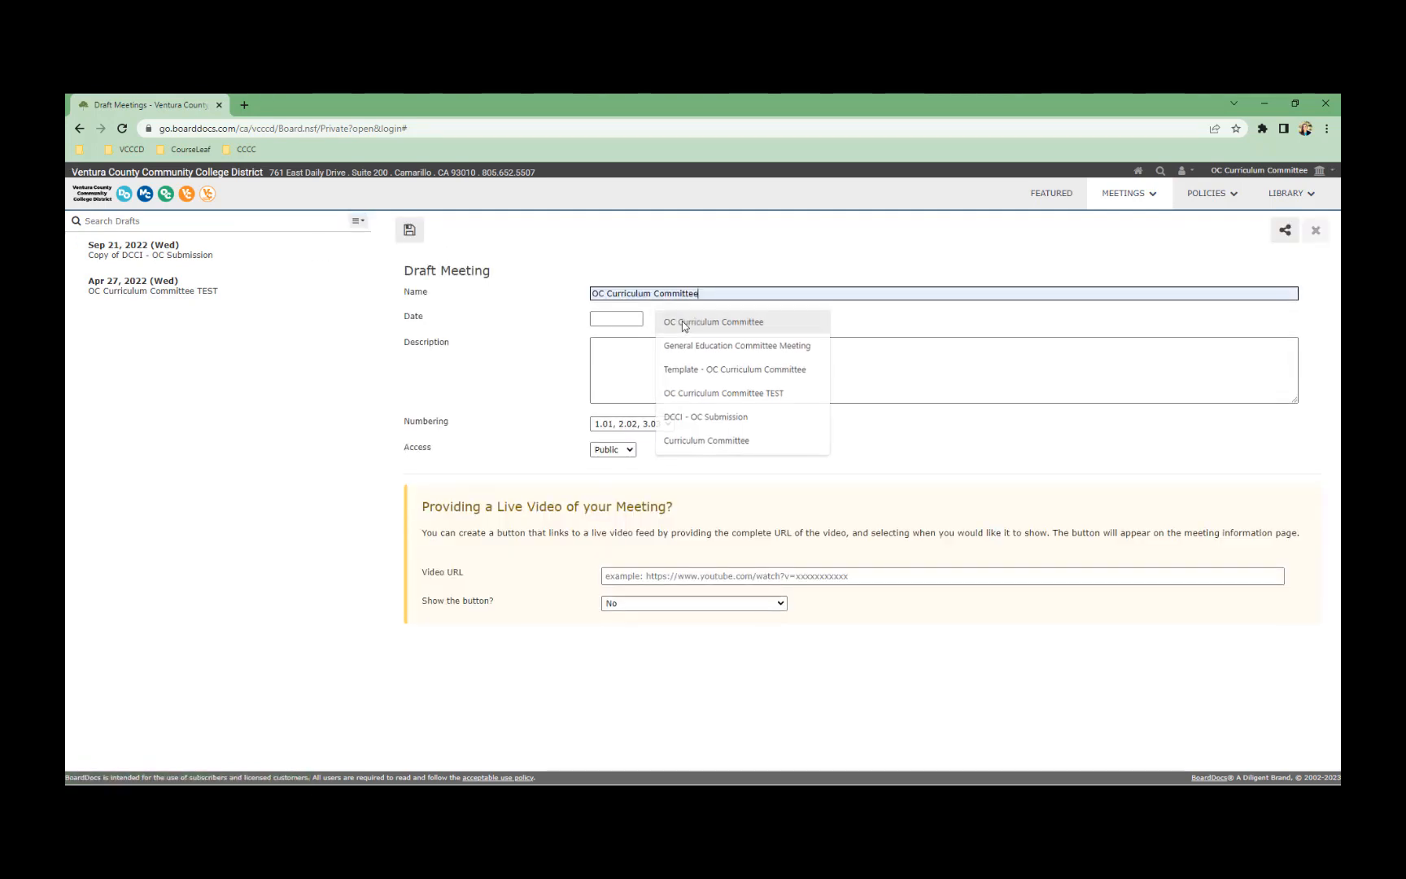
{"action": "left_click", "coordinate": [685, 326]}
{"action": "left_click", "coordinate": [601, 316]}
{"action": "left_click", "coordinate": [637, 350]}
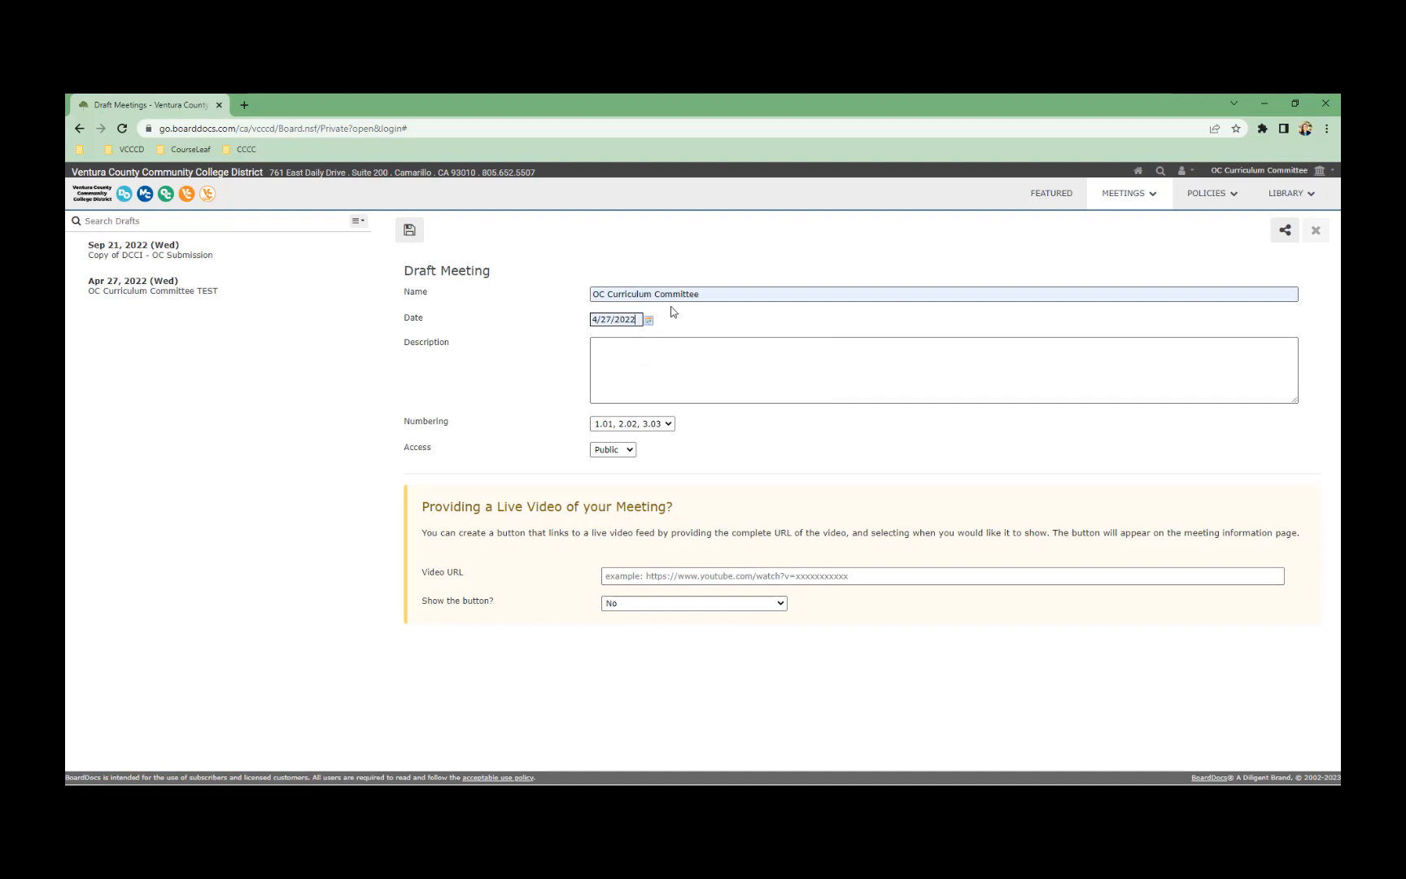
{"action": "left_click", "coordinate": [626, 372]}
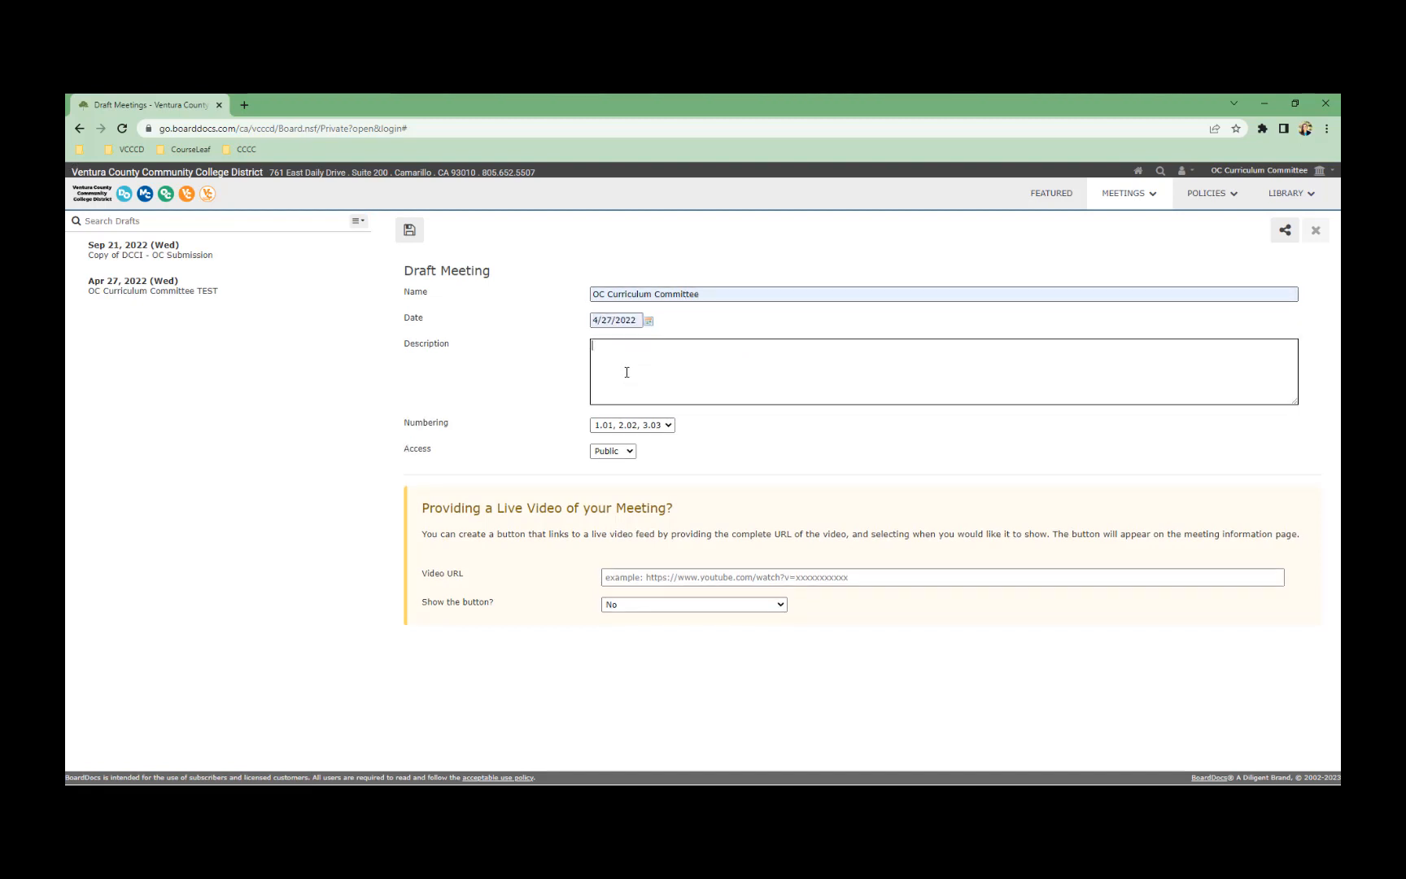
{"action": "type", "text": "JKFKJWEHF"}
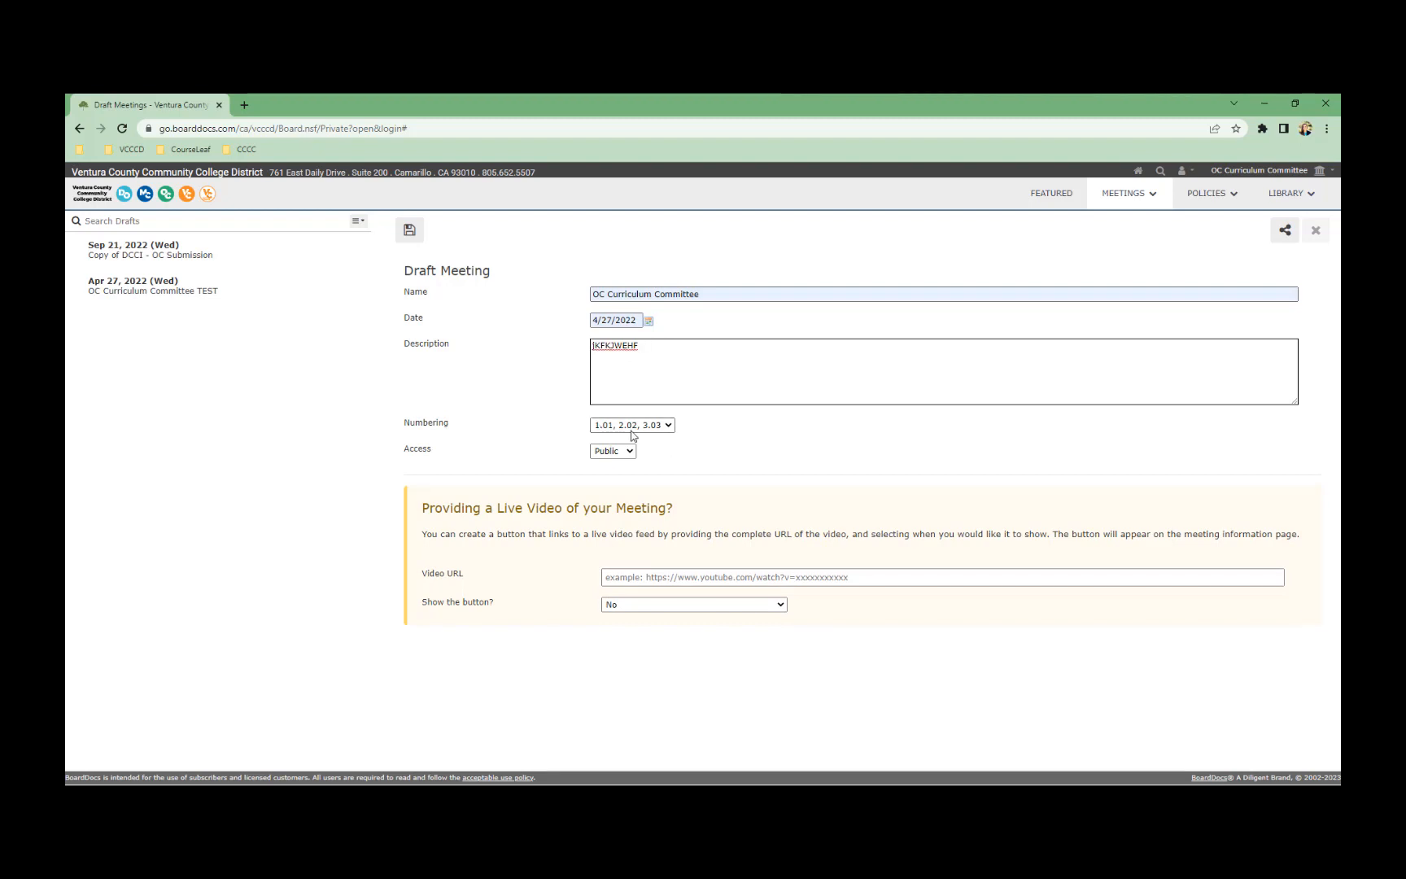
Use 1.1, 2.2 agenda numbering, keep Public access, and save the draft meeting
{"action": "left_click", "coordinate": [600, 425]}
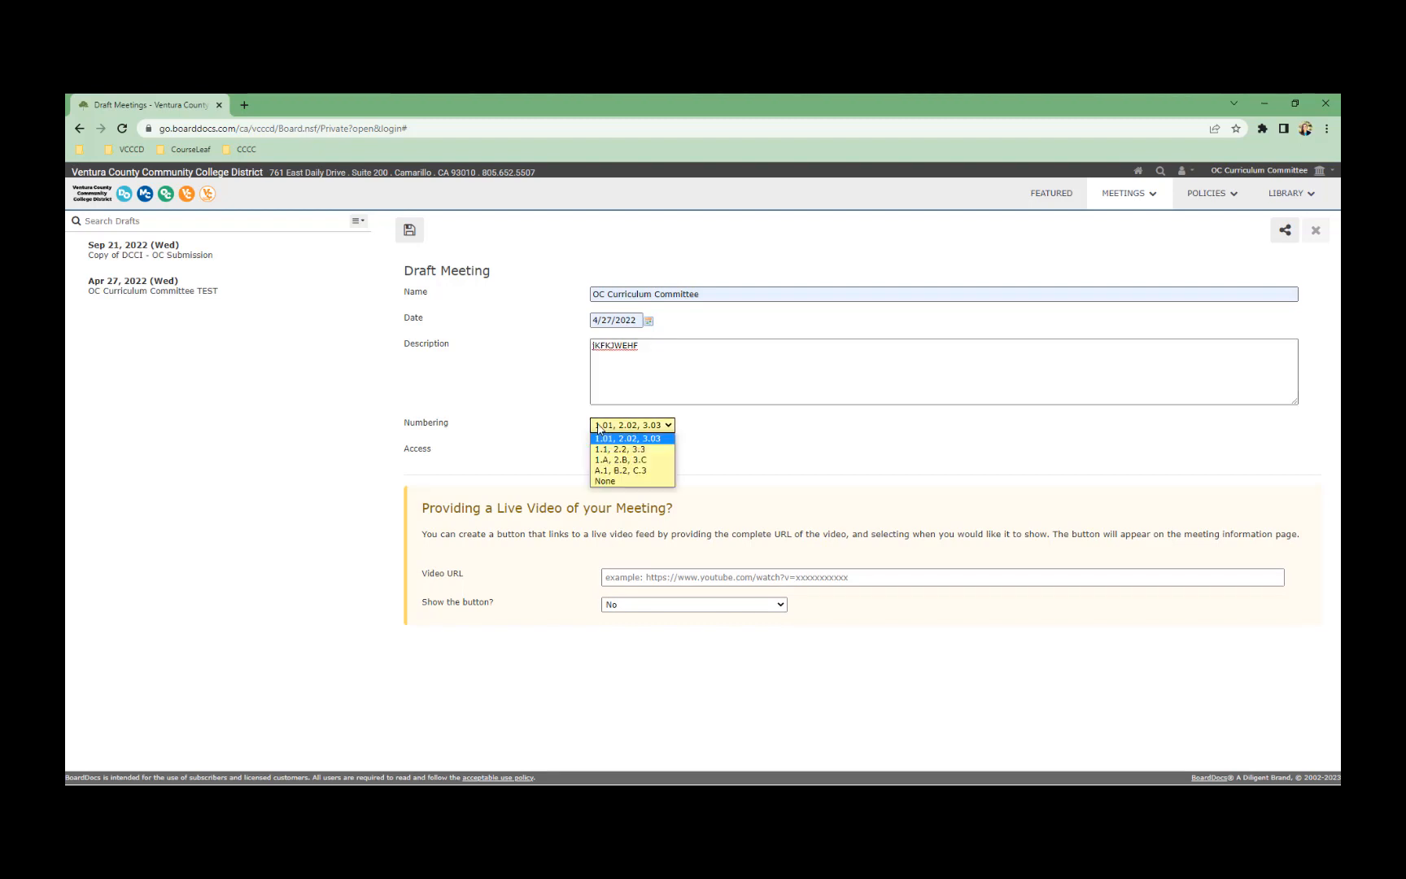
{"action": "left_click", "coordinate": [651, 450]}
{"action": "left_click", "coordinate": [613, 451]}
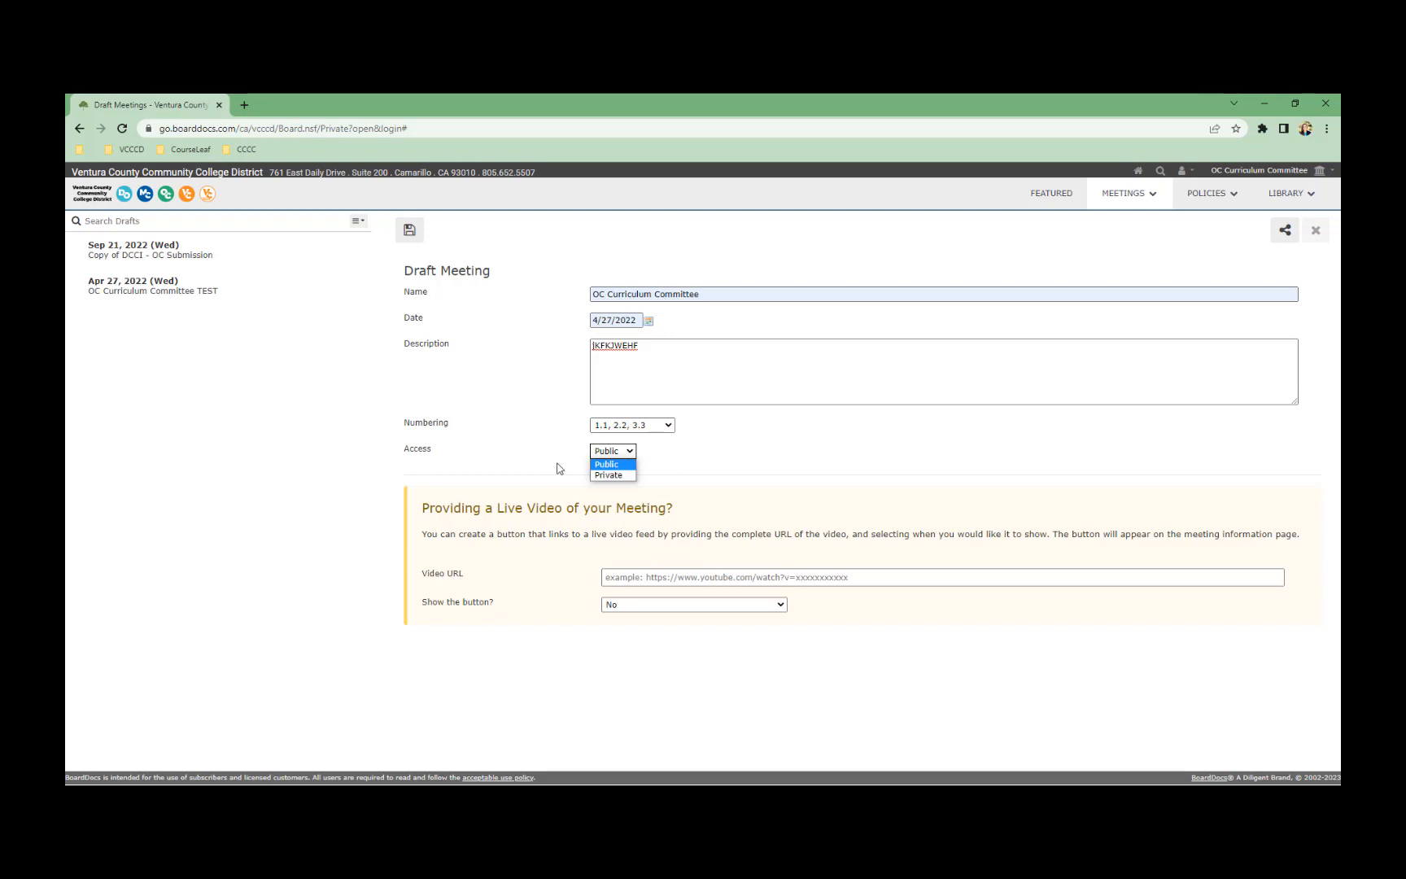
{"action": "left_click", "coordinate": [715, 464]}
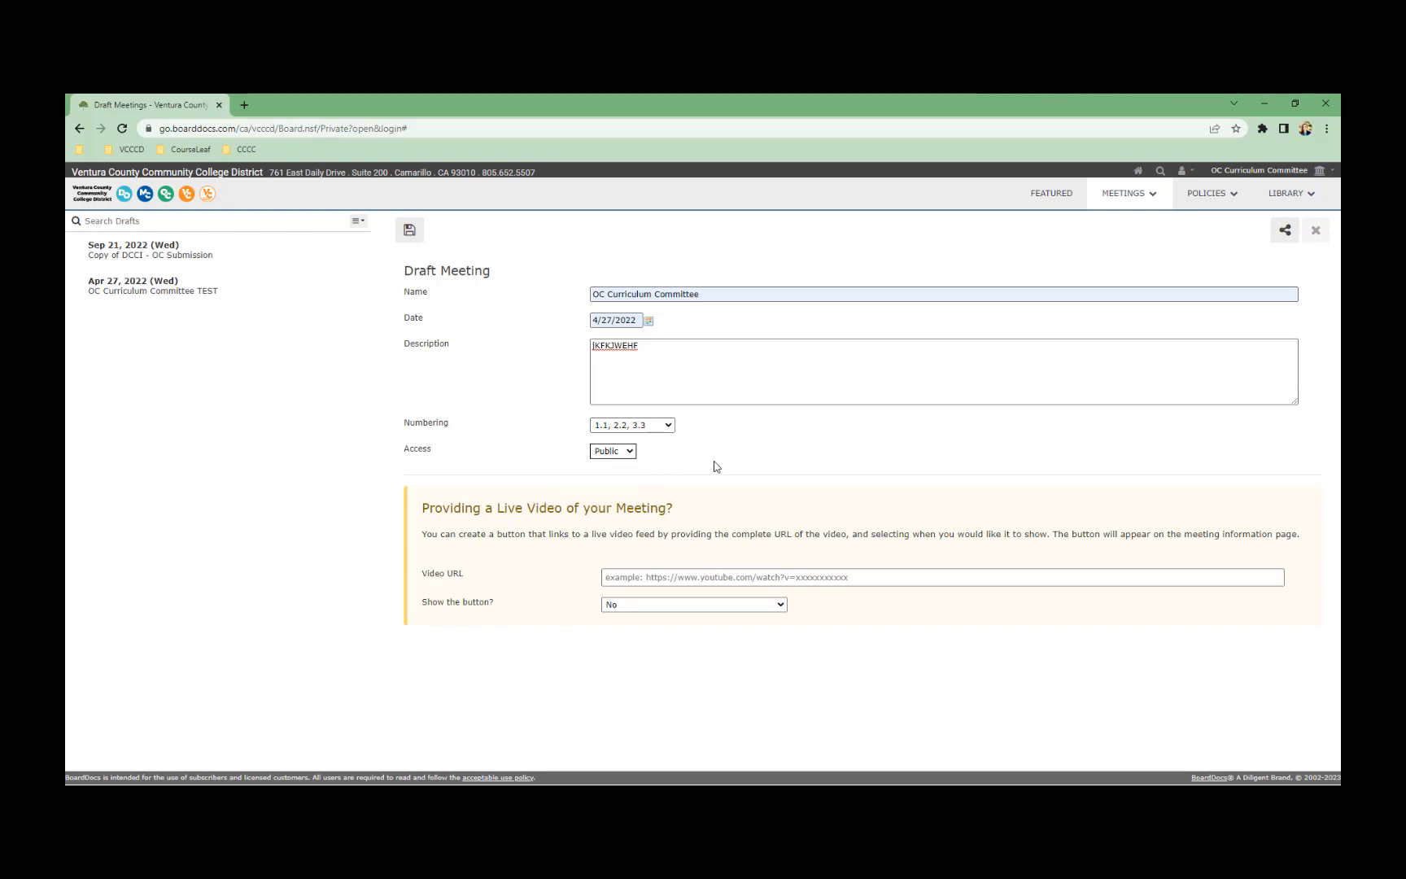
{"action": "left_click", "coordinate": [409, 230]}
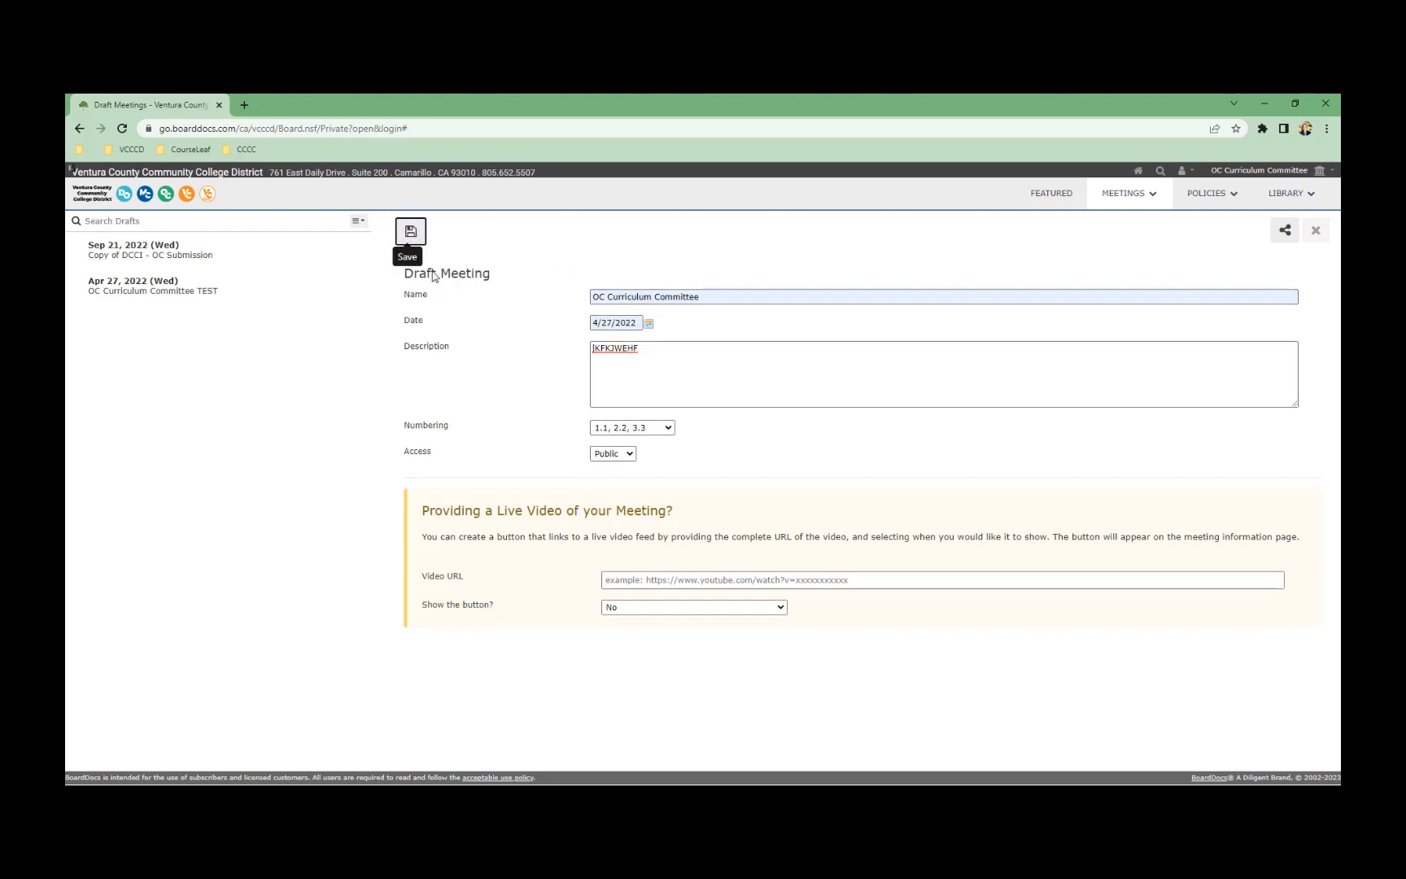
{"action": "left_click", "coordinate": [162, 259]}
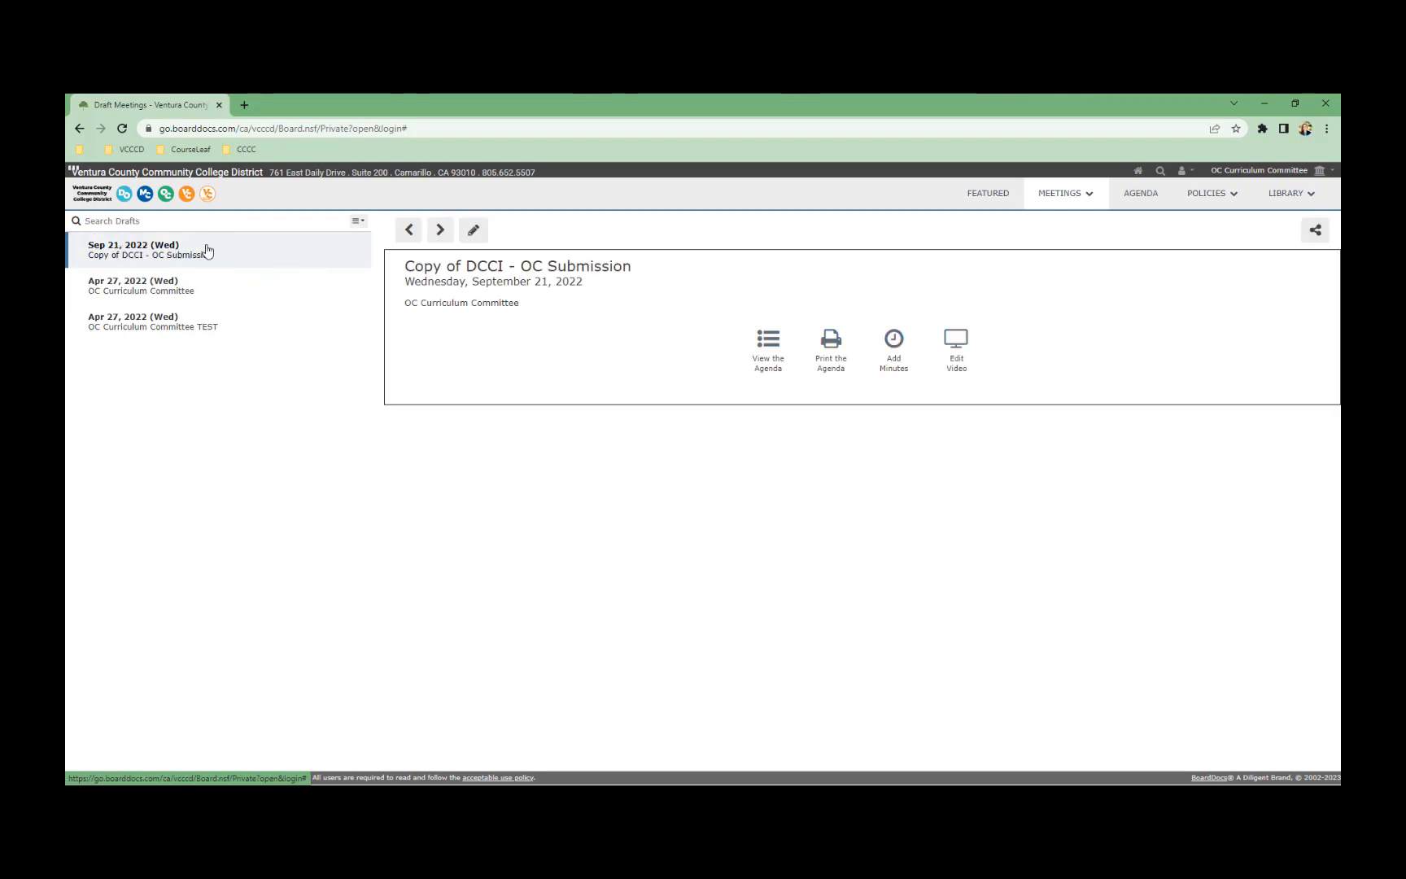
In the Apr 27, 2022 draft's agenda, add a category named CALL TO ORDER
{"action": "left_click", "coordinate": [183, 290]}
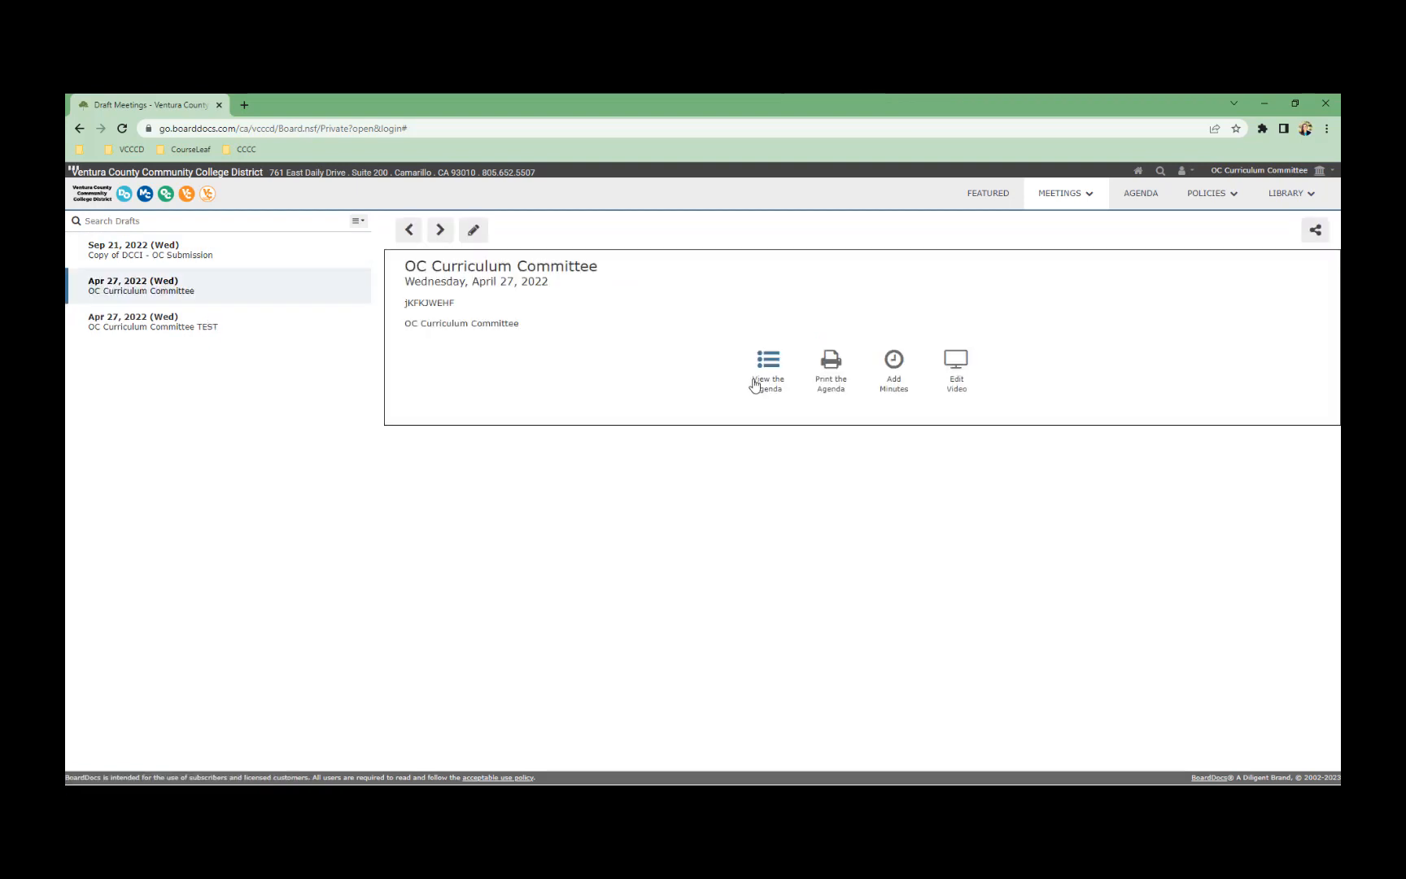
{"action": "left_click", "coordinate": [764, 391]}
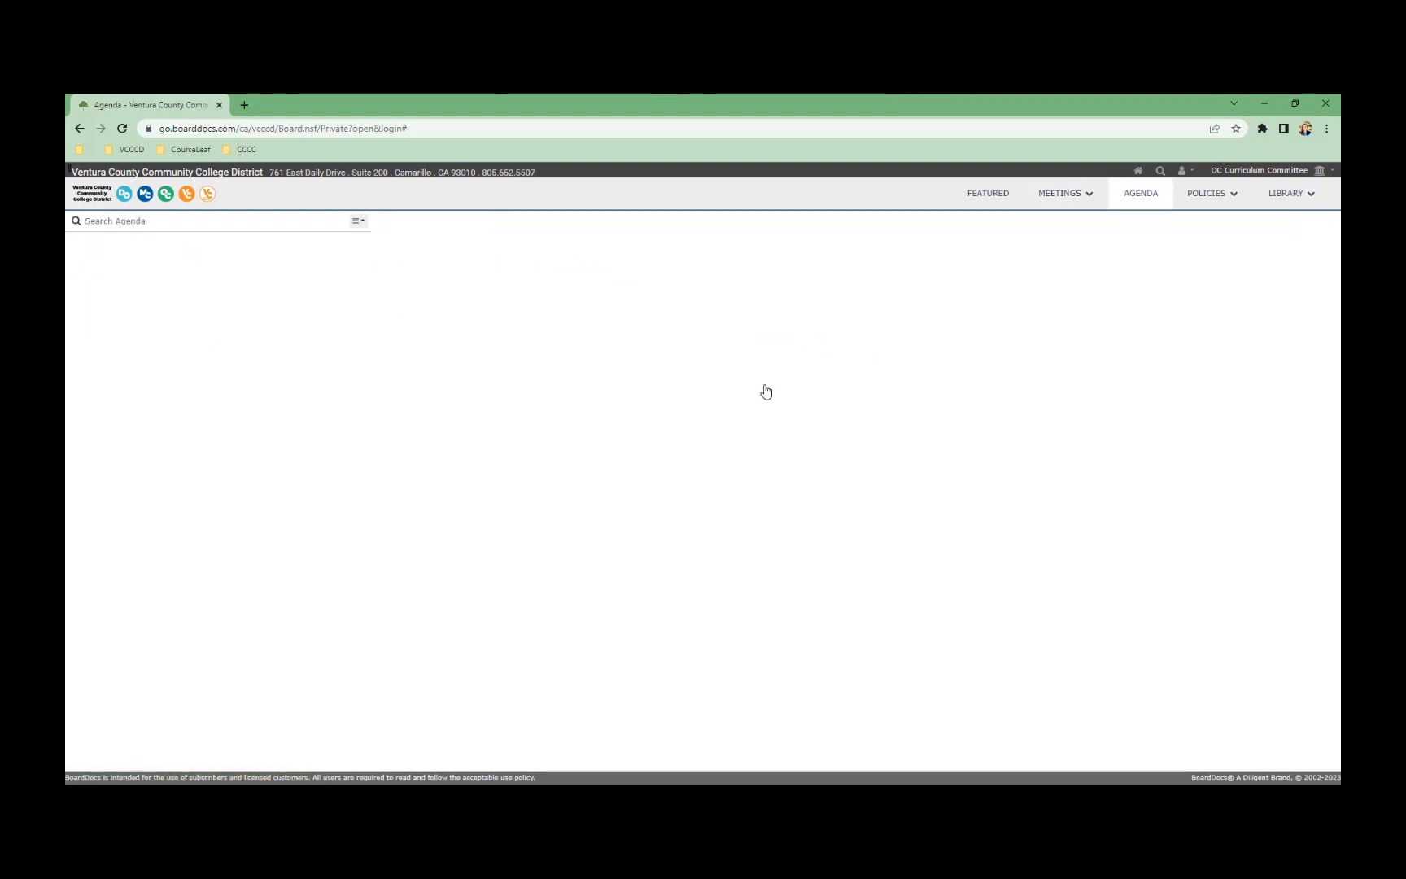
{"action": "left_click", "coordinate": [358, 221]}
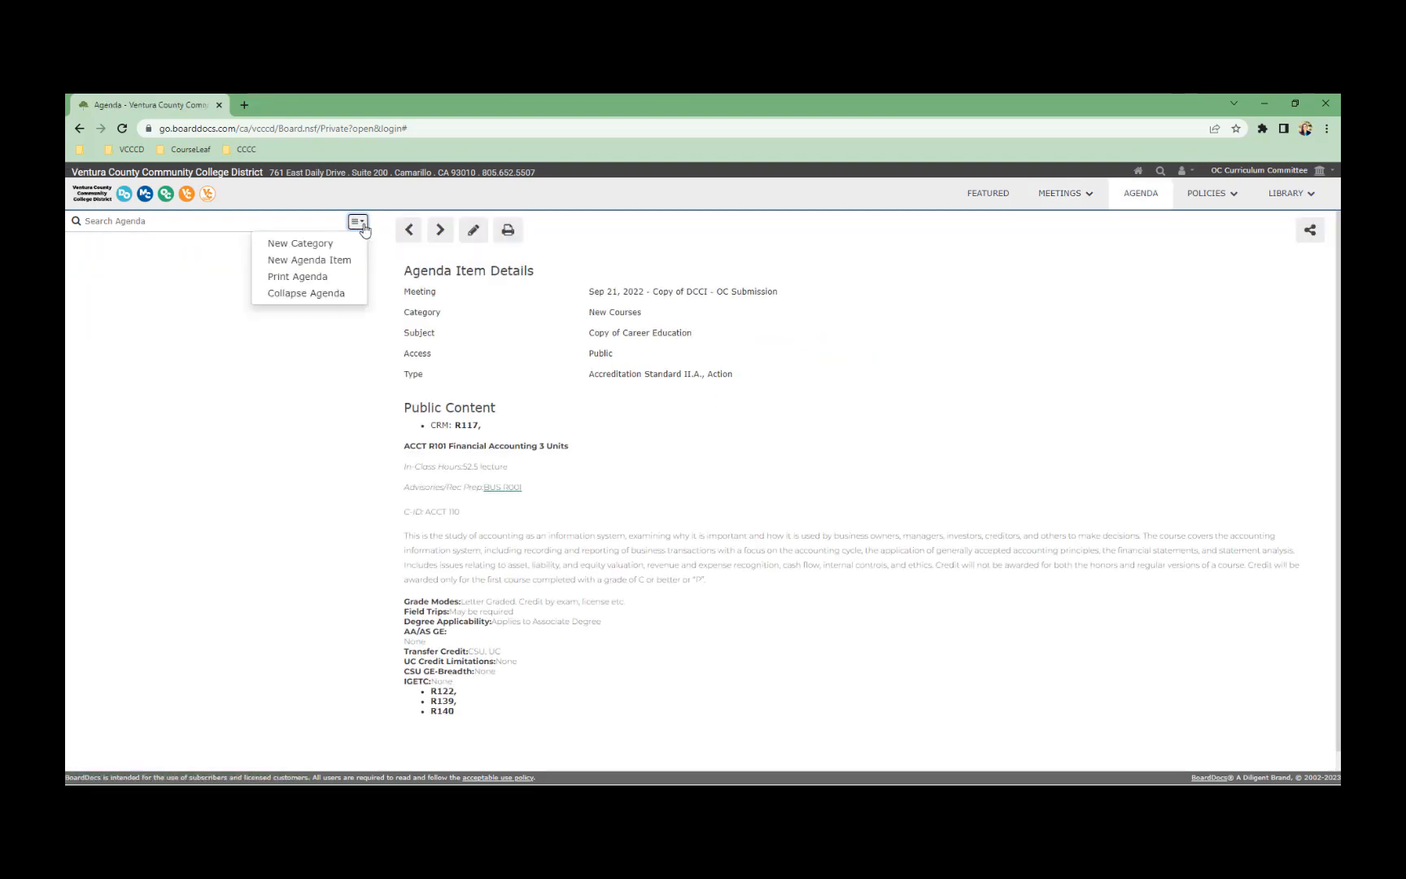
{"action": "left_click", "coordinate": [324, 244]}
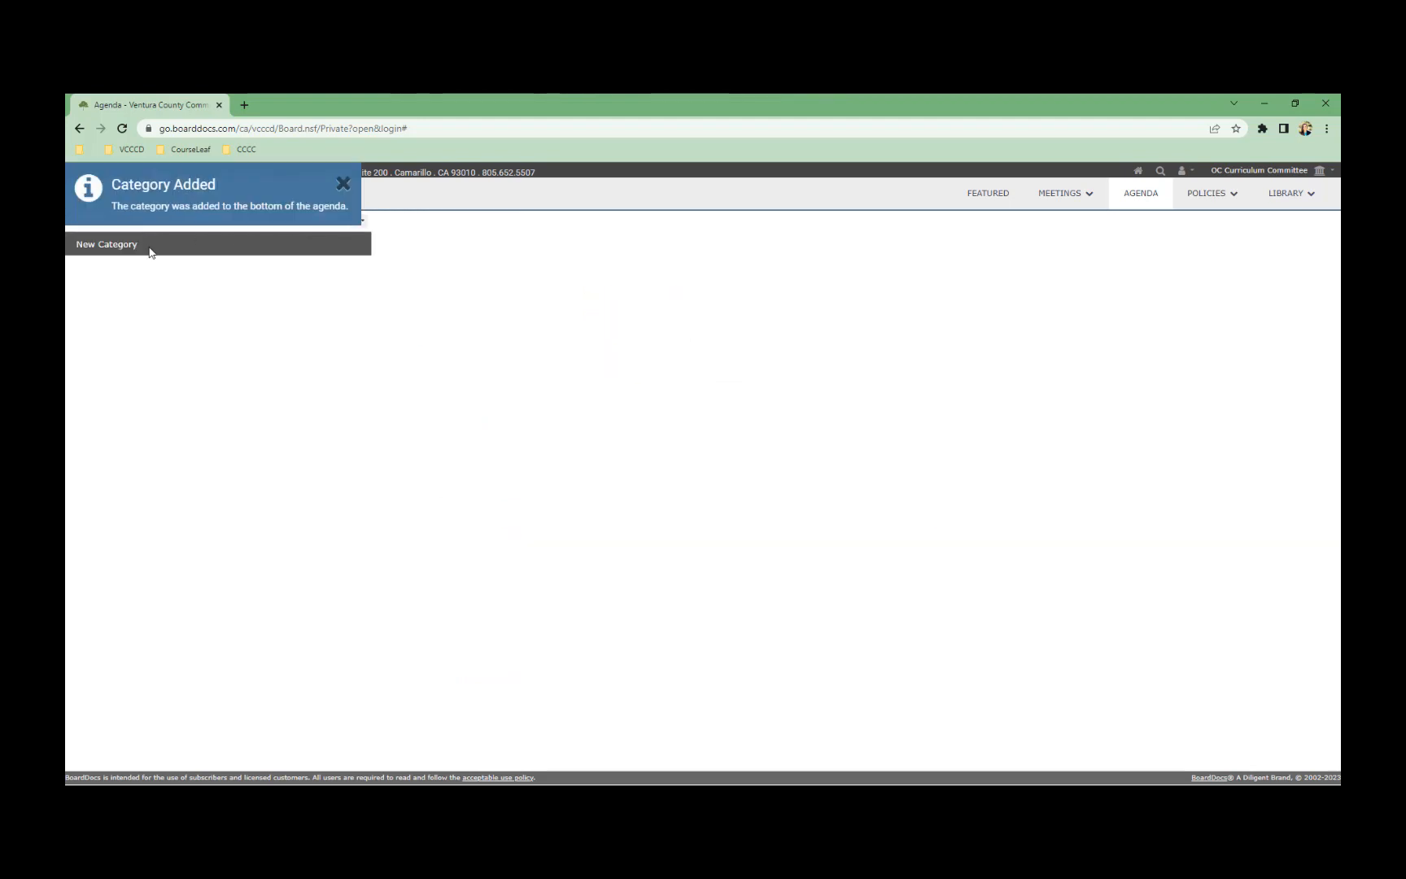
{"action": "right_click", "coordinate": [106, 247]}
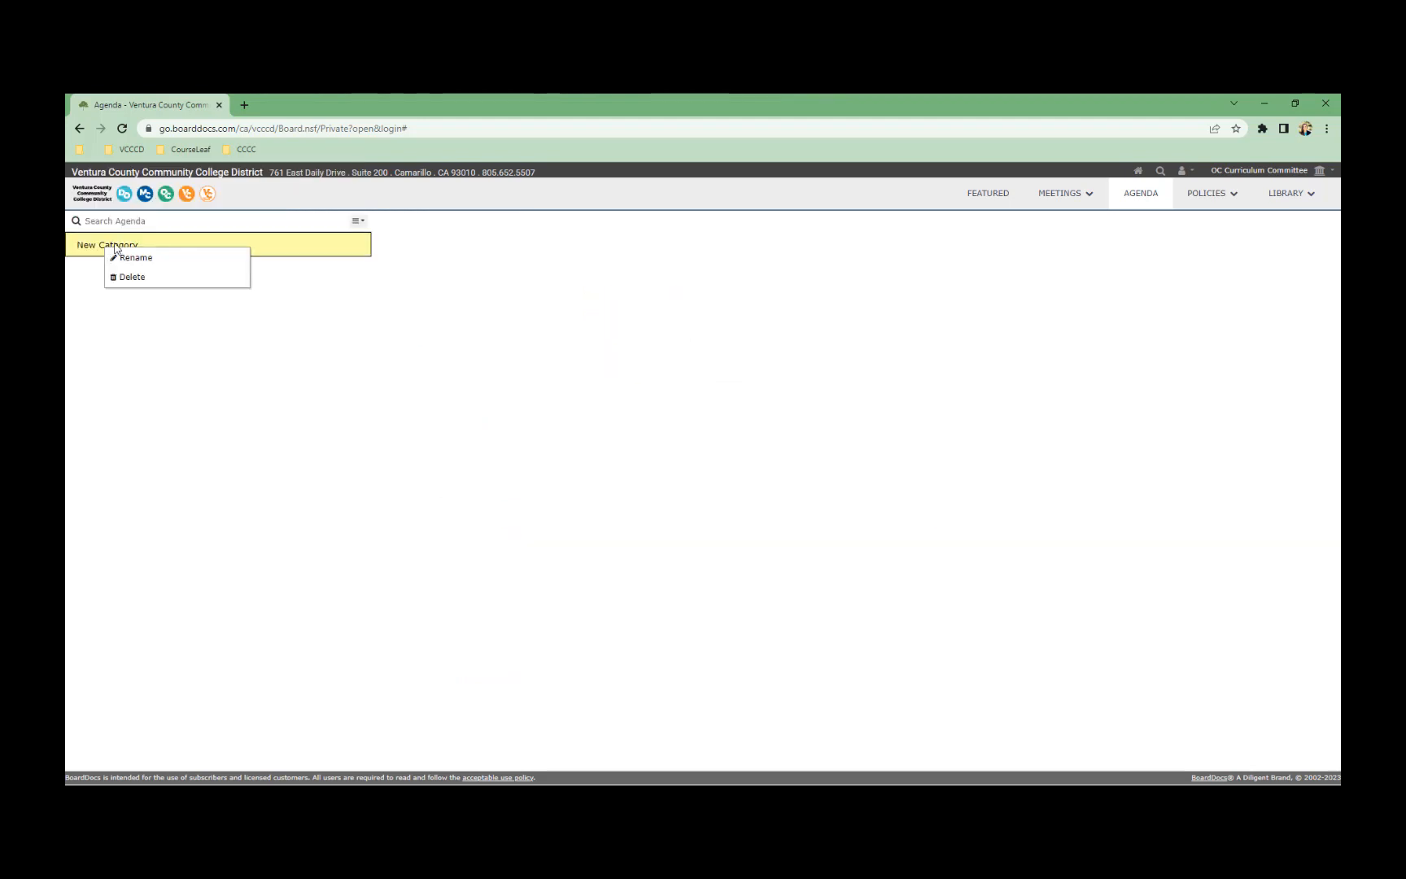
{"action": "left_click", "coordinate": [130, 253]}
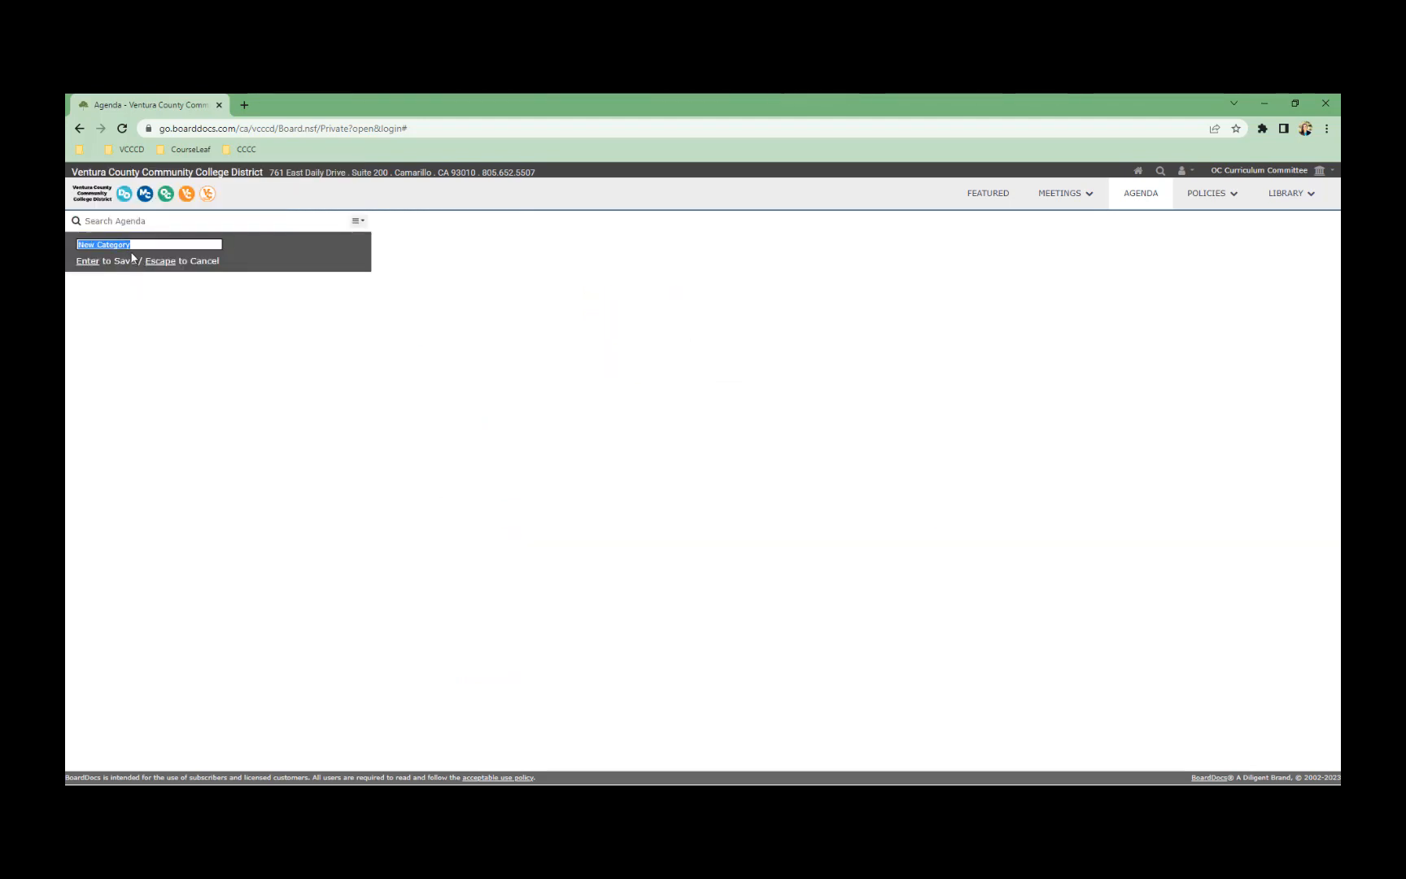
{"action": "type", "text": "cALL TO ORDER"}
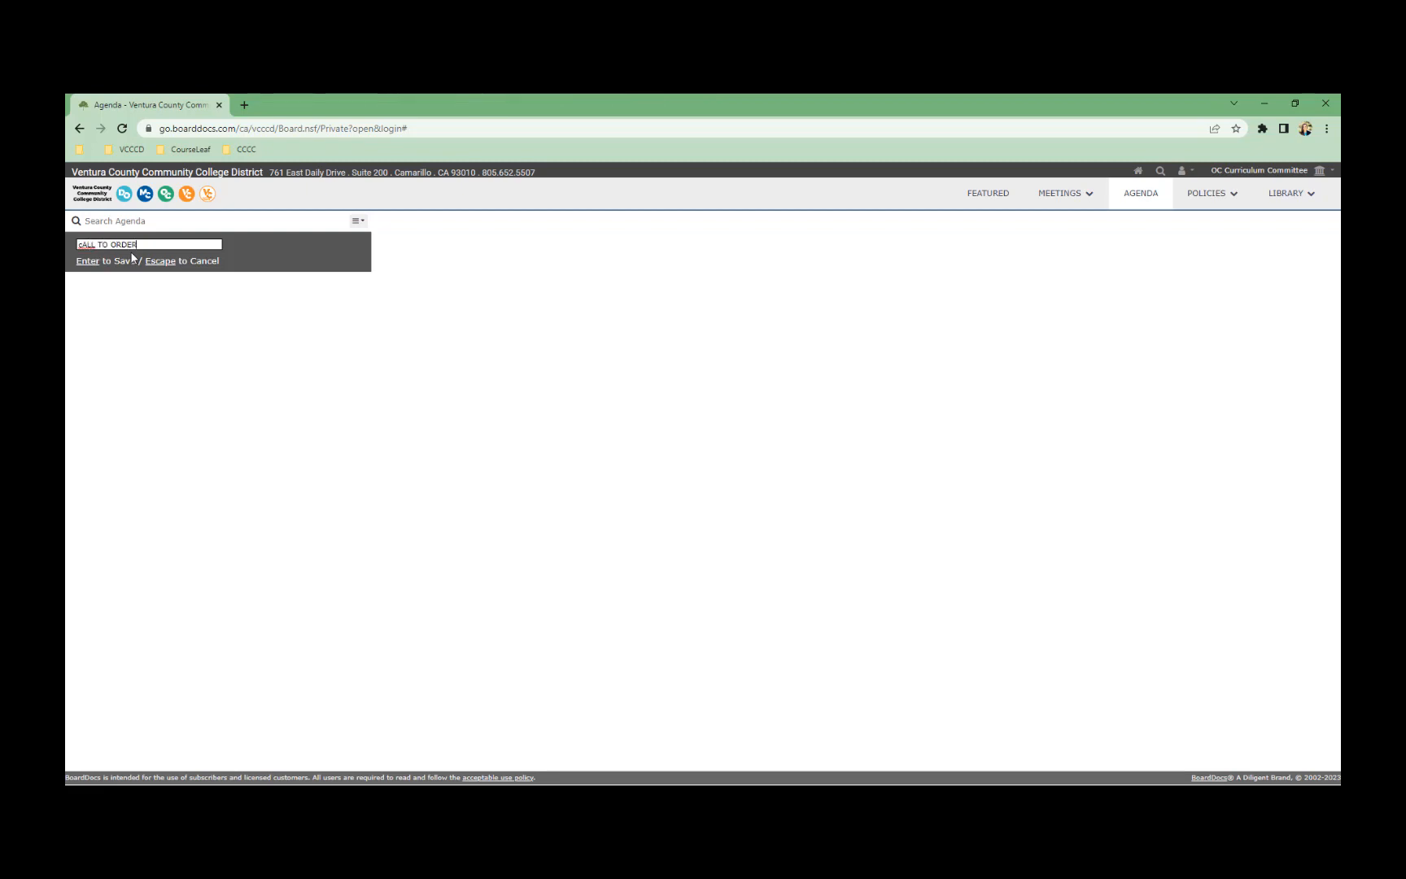
{"action": "key", "text": "Return"}
Add agenda item 1.1 under CALL TO ORDER and name it Welcome
{"action": "left_click", "coordinate": [358, 220]}
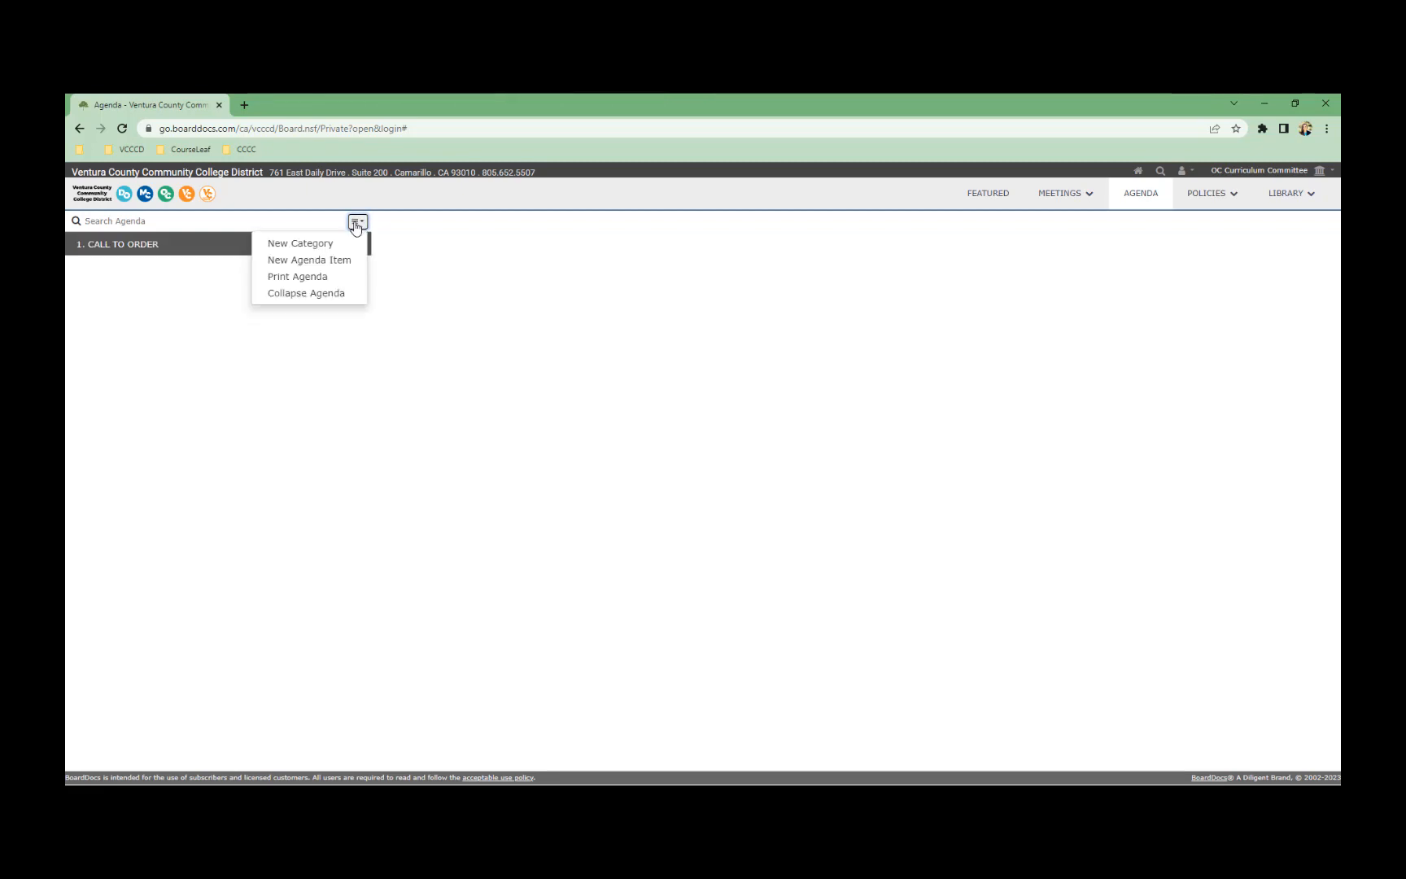
{"action": "left_click", "coordinate": [340, 263]}
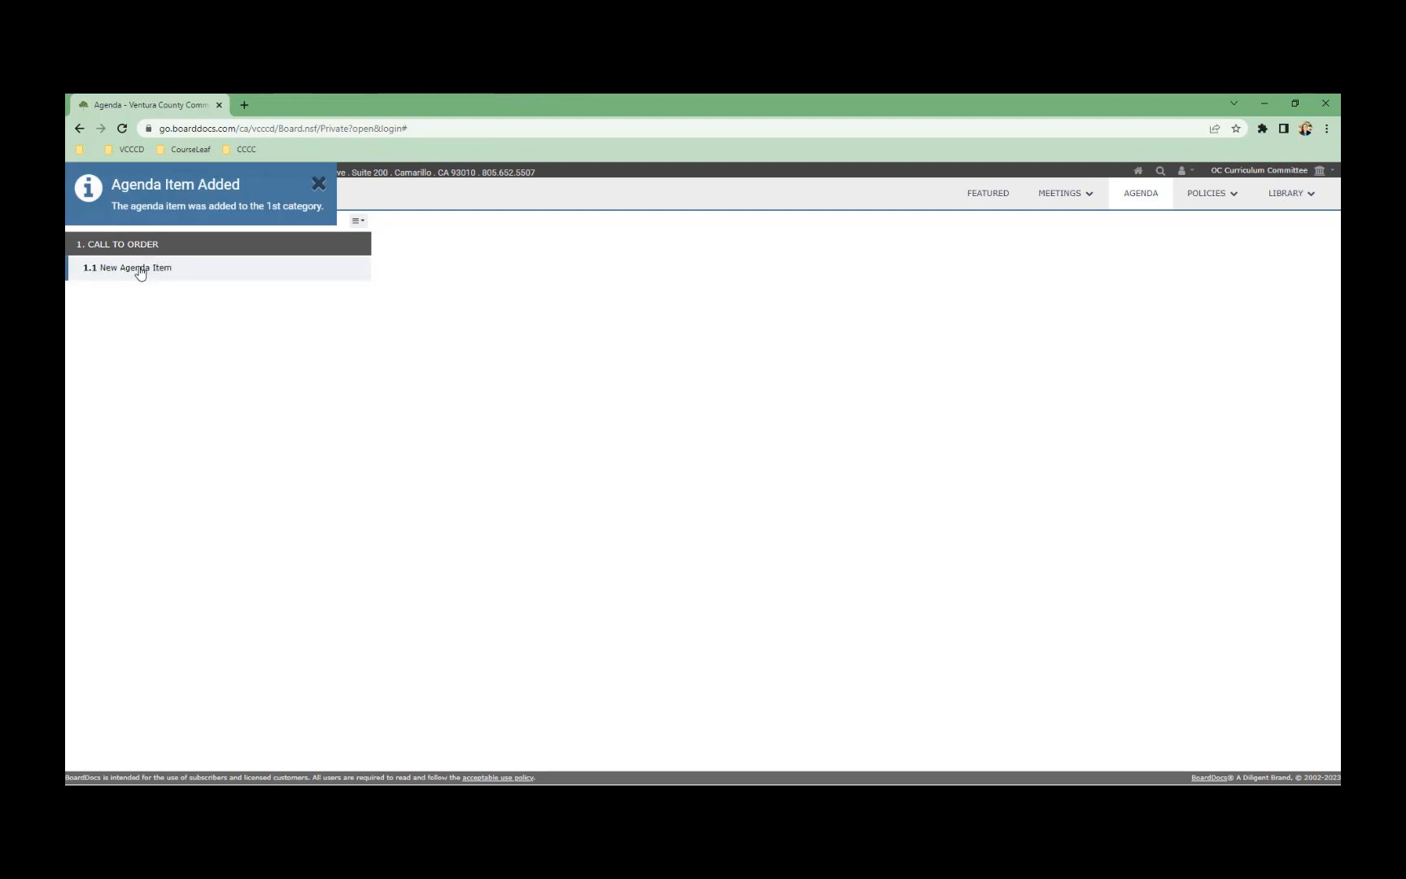
{"action": "right_click", "coordinate": [163, 265]}
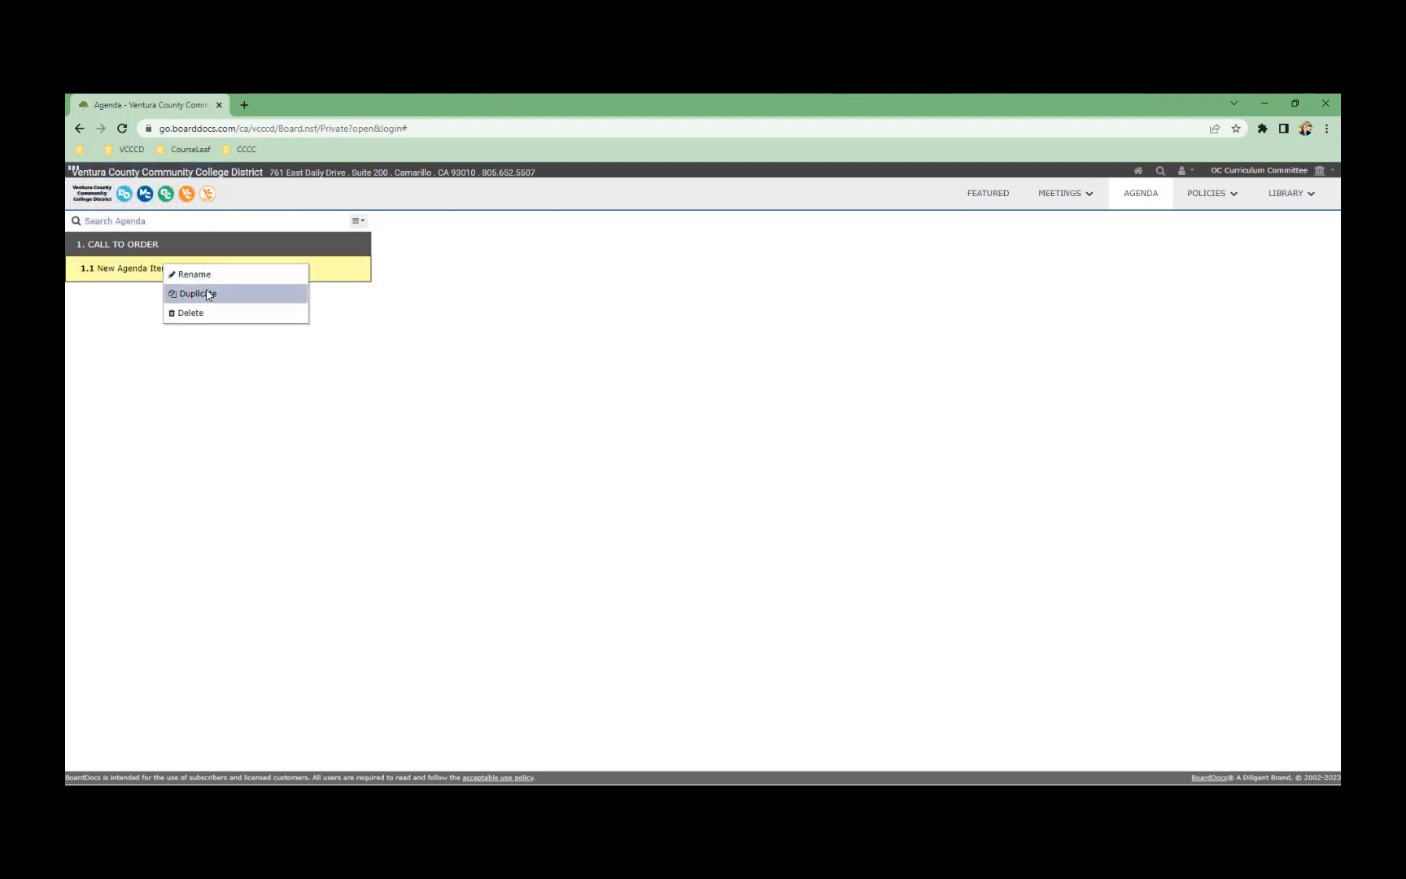
{"action": "left_click", "coordinate": [203, 278]}
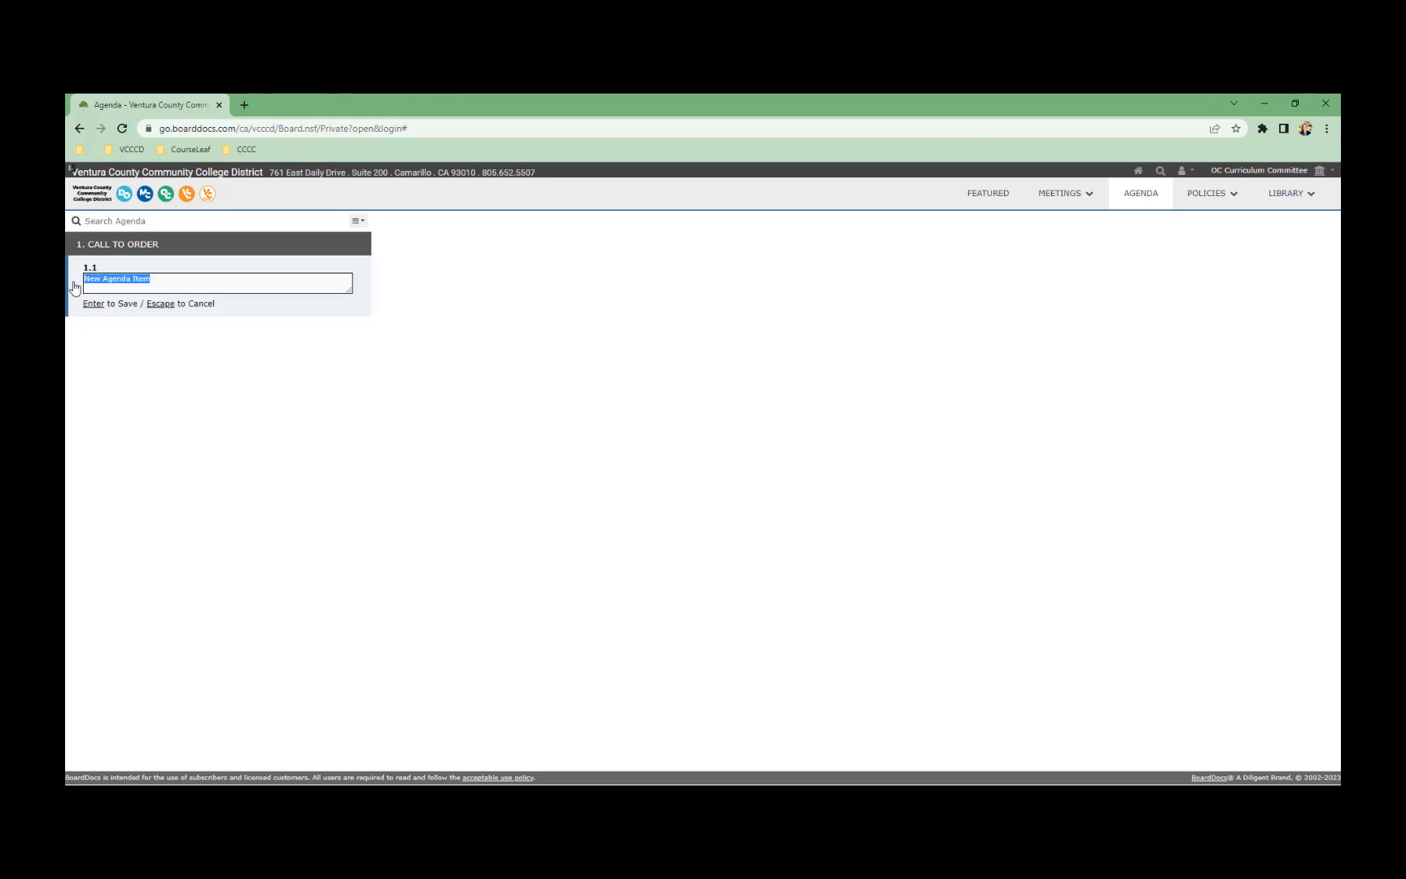
{"action": "type", "text": "Welcome"}
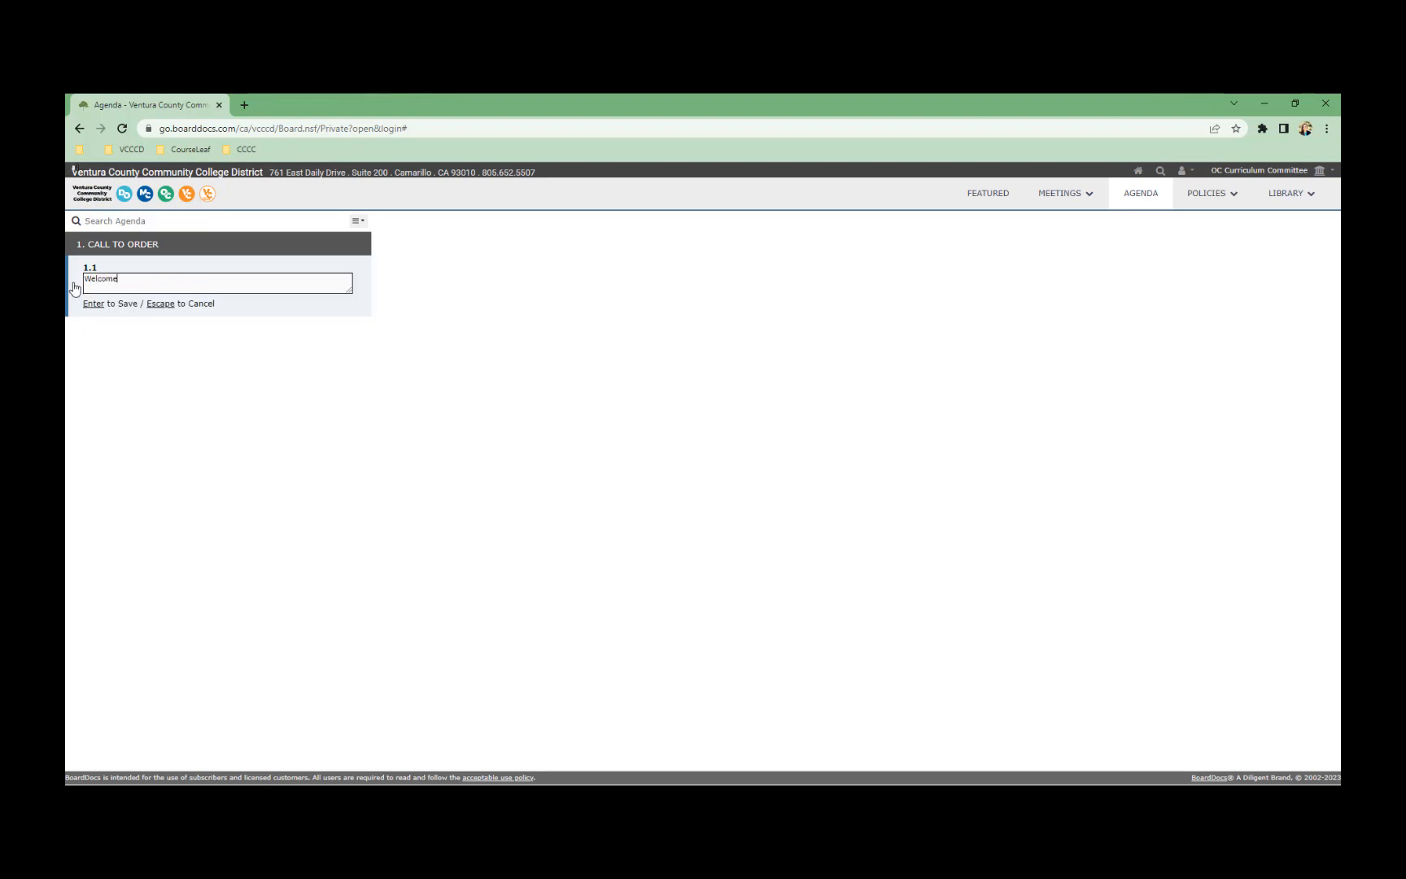
{"action": "key", "text": "Return"}
{"action": "left_click", "coordinate": [357, 220]}
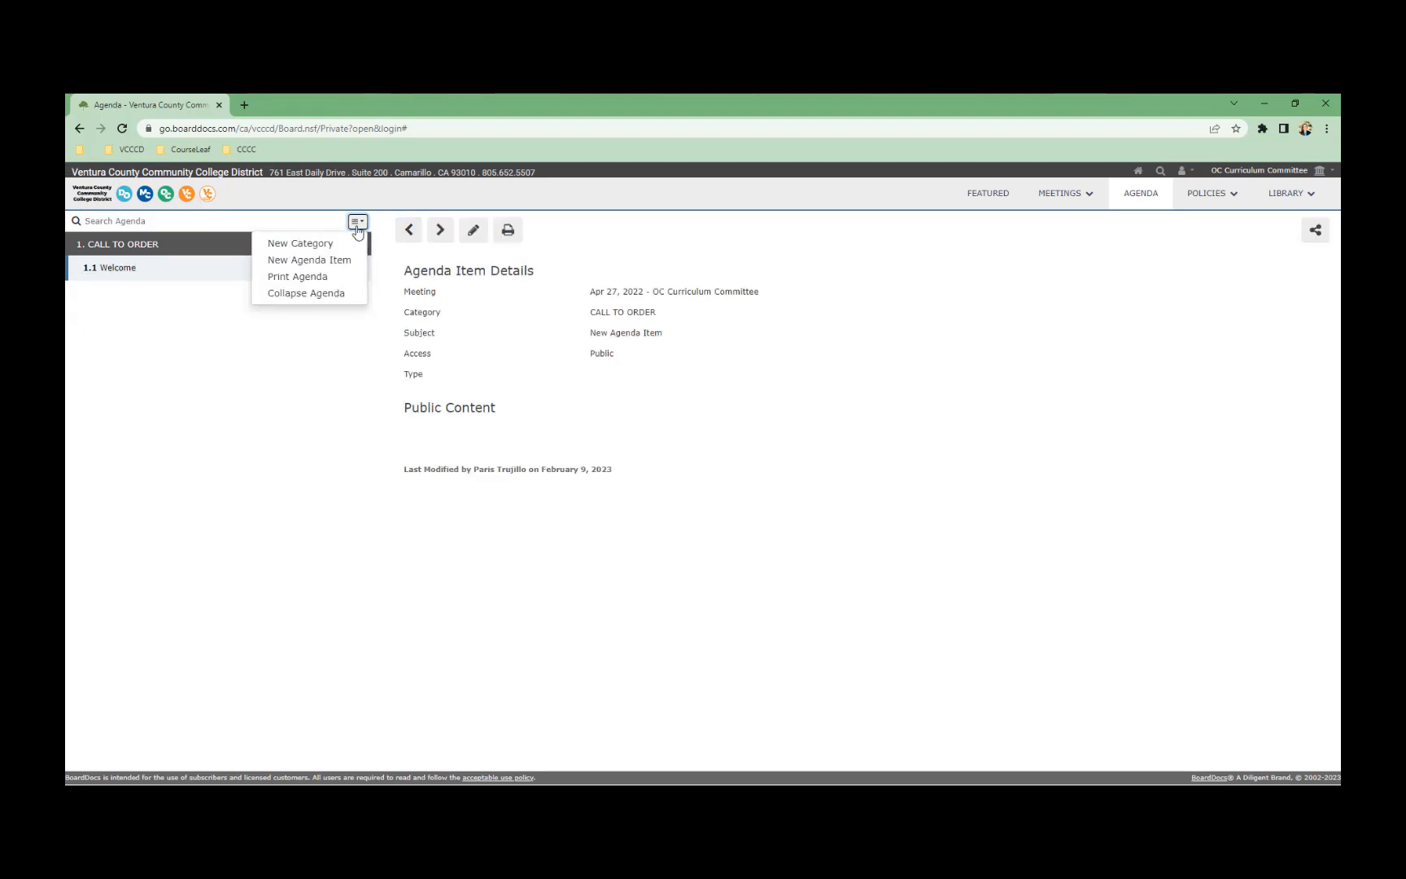
{"action": "left_click", "coordinate": [357, 223]}
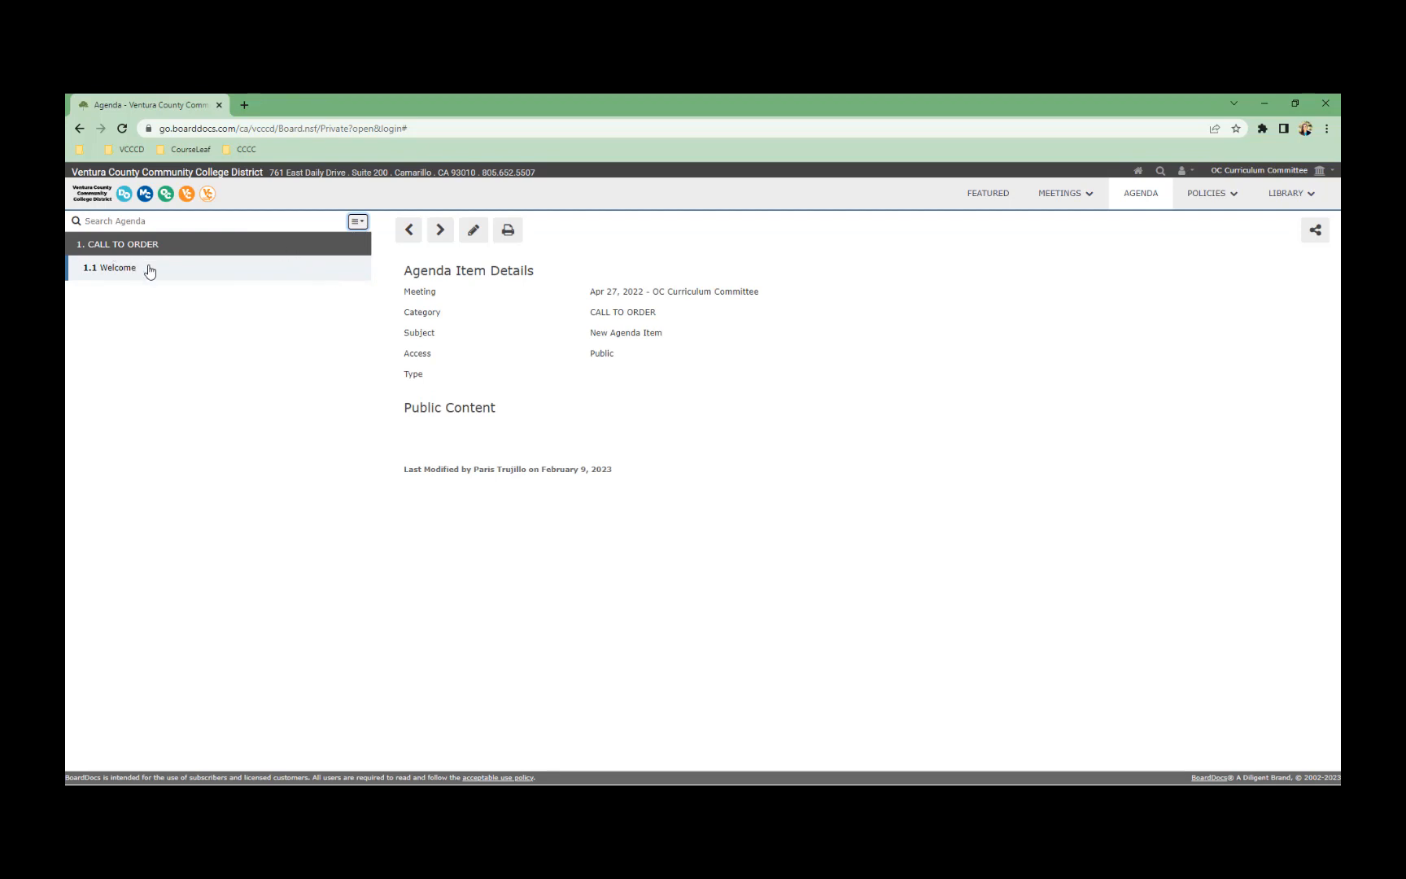
Start minutes for the Apr 27 draft and load the agenda into them
{"action": "left_click", "coordinate": [1068, 196]}
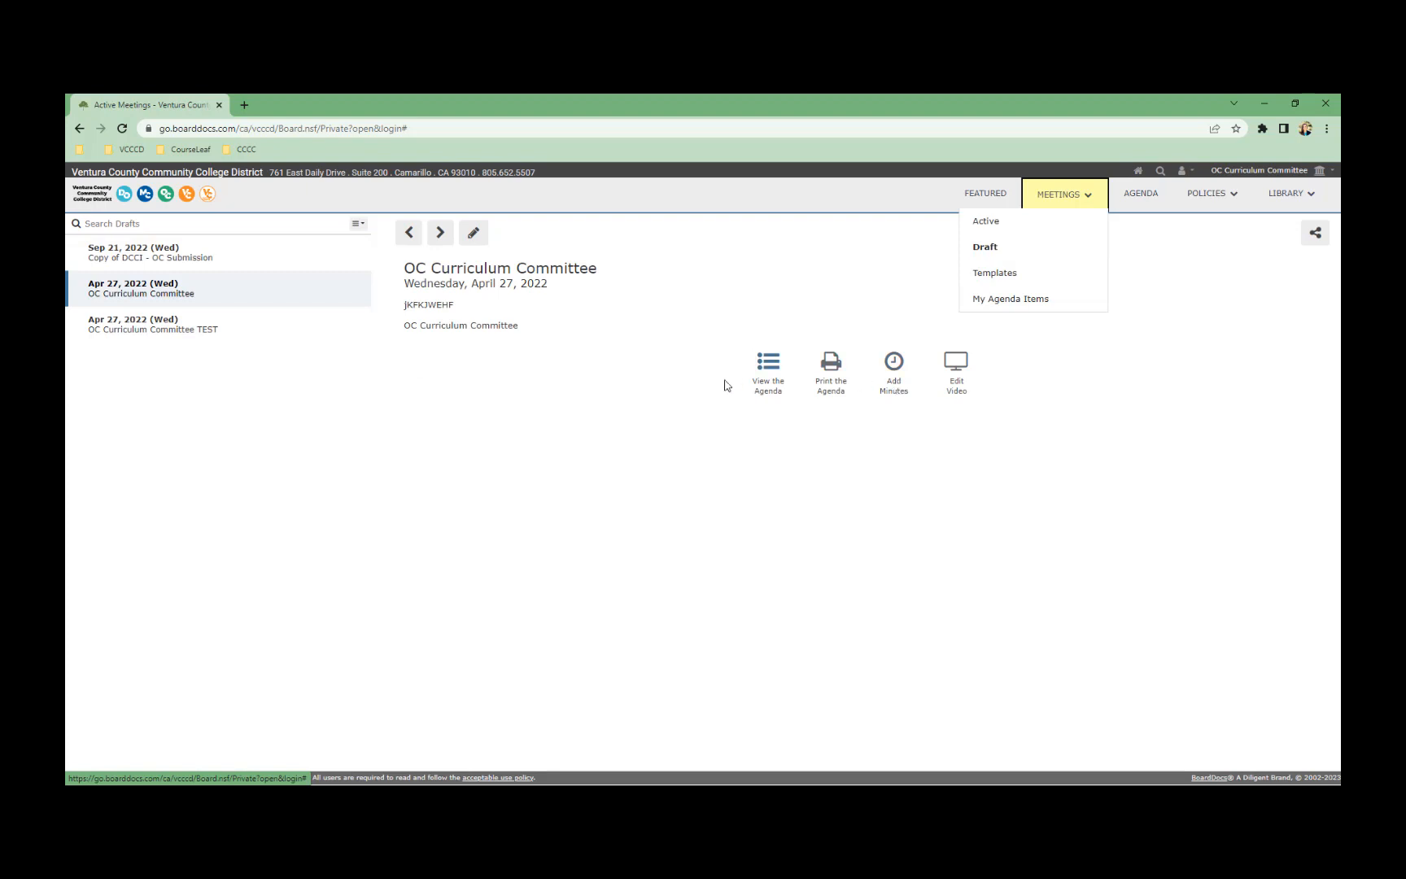
{"action": "left_click", "coordinate": [903, 382]}
{"action": "left_click", "coordinate": [423, 340]}
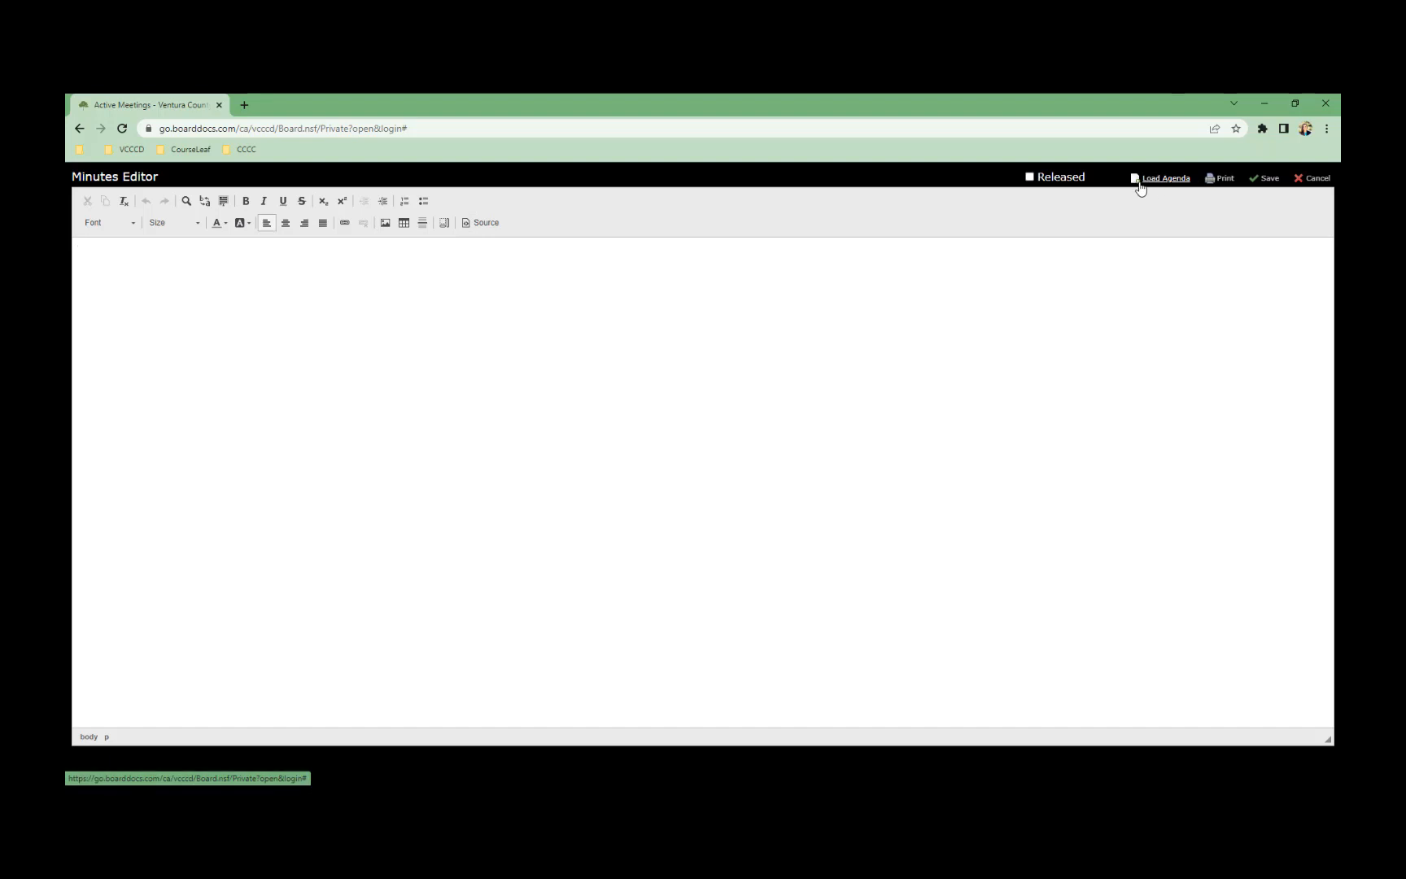
{"action": "left_click", "coordinate": [1165, 179]}
{"action": "left_click", "coordinate": [1158, 180]}
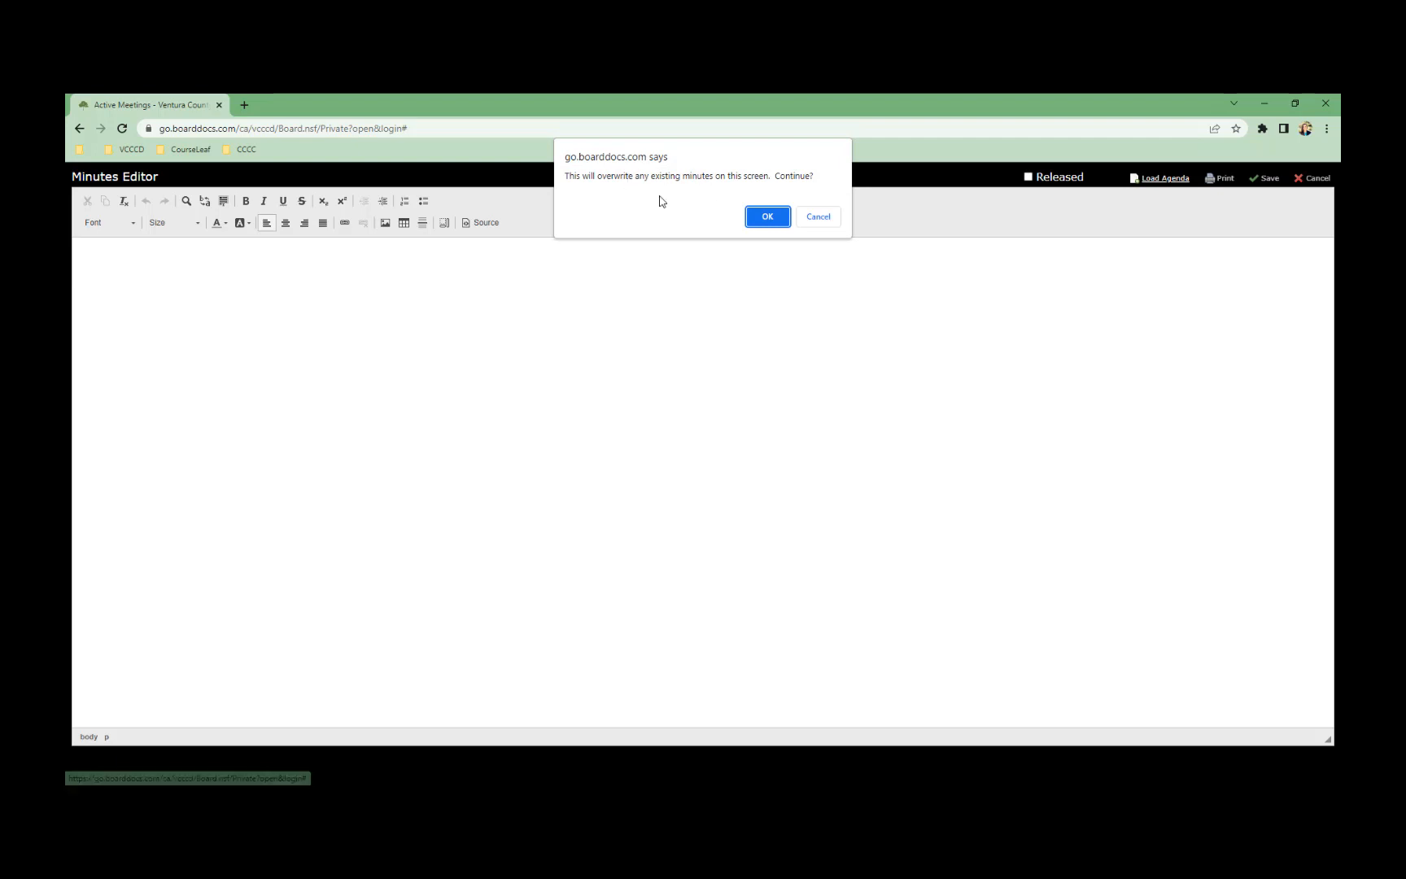
{"action": "left_click", "coordinate": [782, 219]}
Review the loaded headings and CALL TO ORDER line, then discard the minutes unsaved
{"action": "left_click_drag", "start_coordinate": [89, 256], "coordinate": [309, 270]}
{"action": "left_click", "coordinate": [147, 261]}
{"action": "left_click_drag", "start_coordinate": [123, 256], "coordinate": [301, 272]}
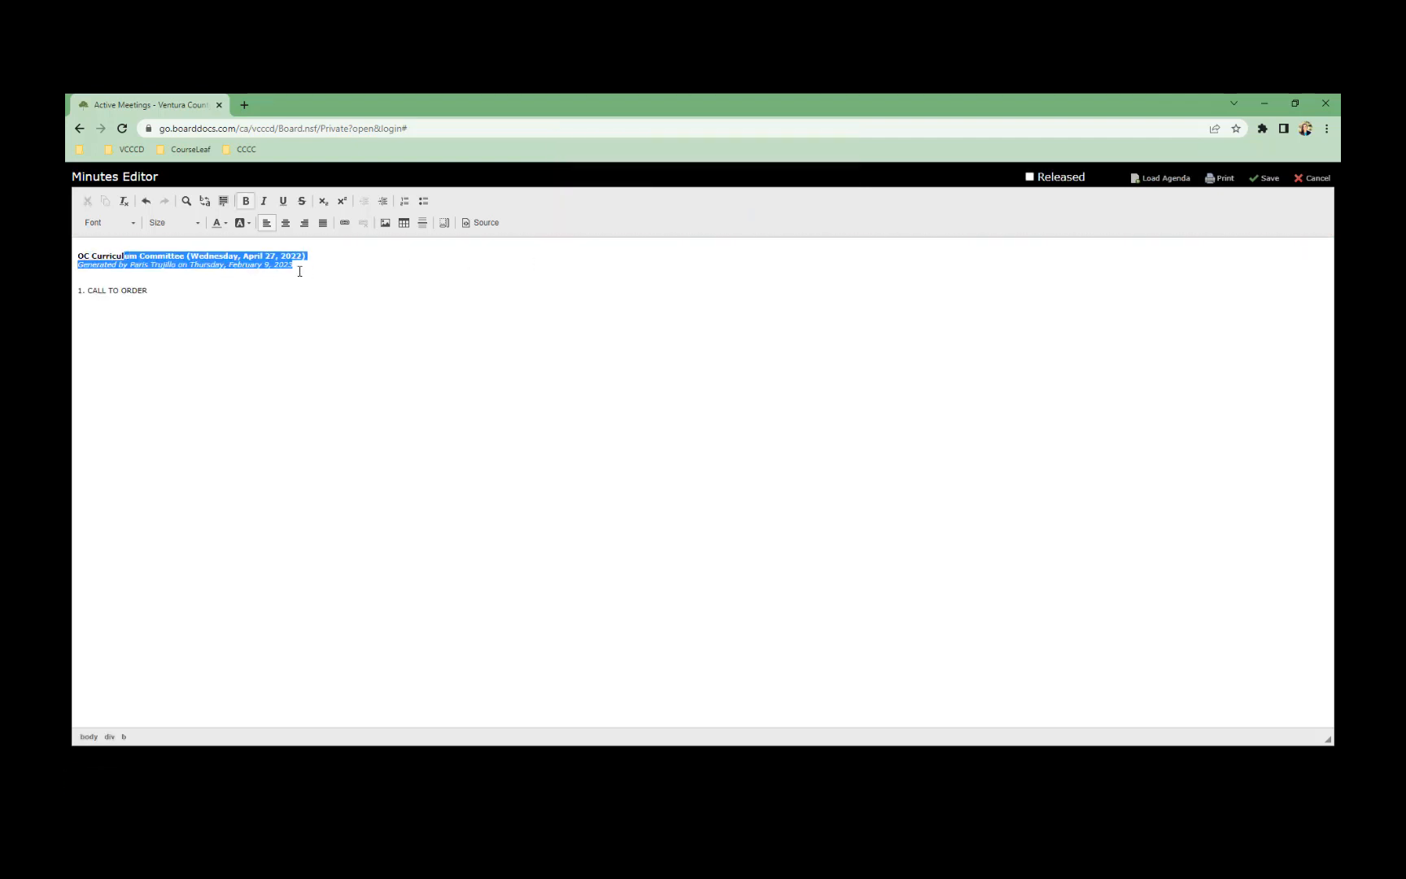
{"action": "left_click", "coordinate": [168, 282]}
{"action": "left_click_drag", "start_coordinate": [144, 289], "coordinate": [82, 291]}
{"action": "left_click", "coordinate": [170, 302]}
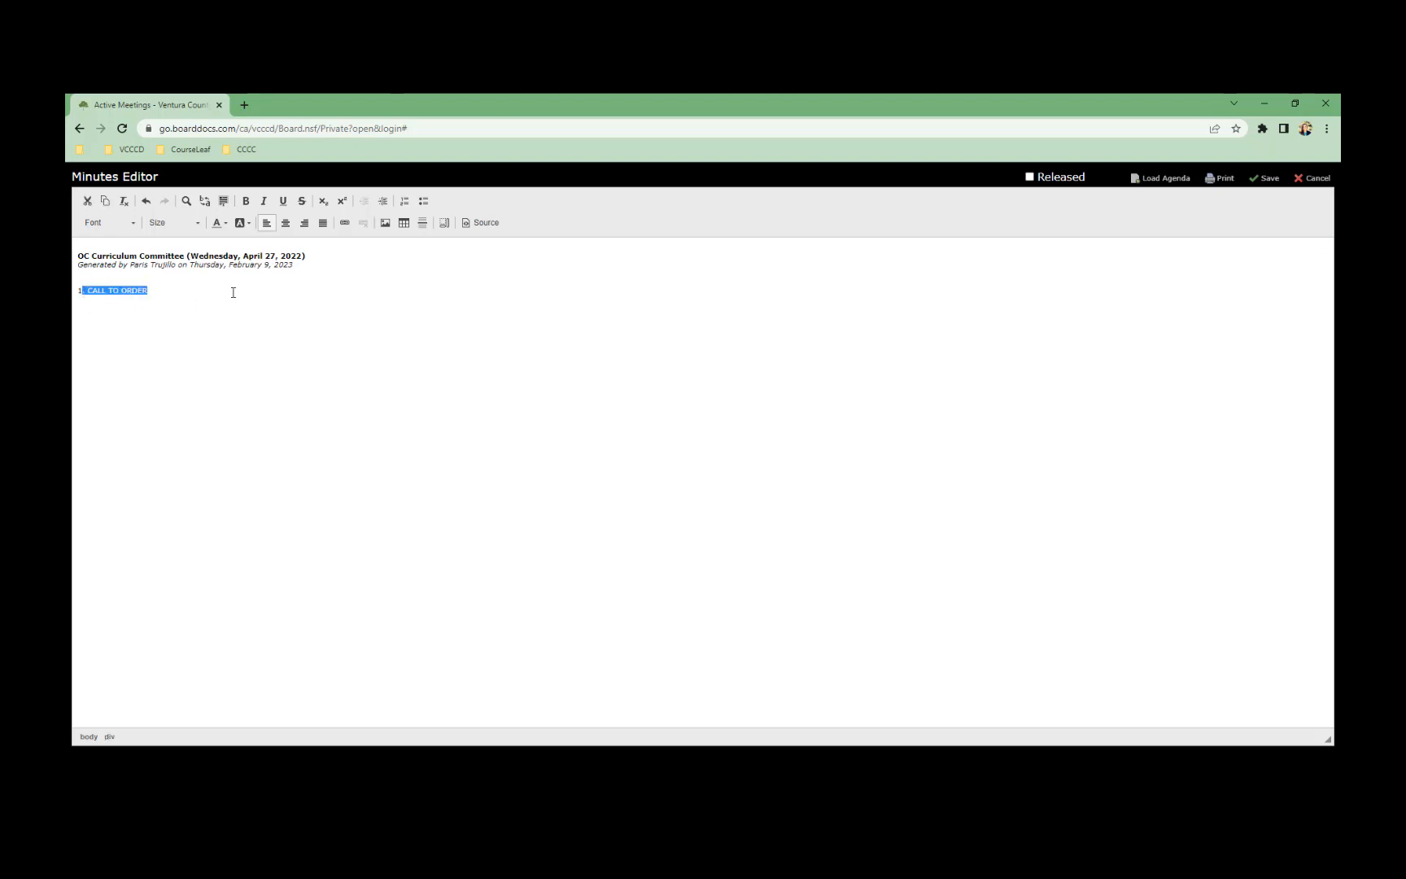
{"action": "left_click", "coordinate": [1313, 179]}
{"action": "left_click", "coordinate": [768, 196]}
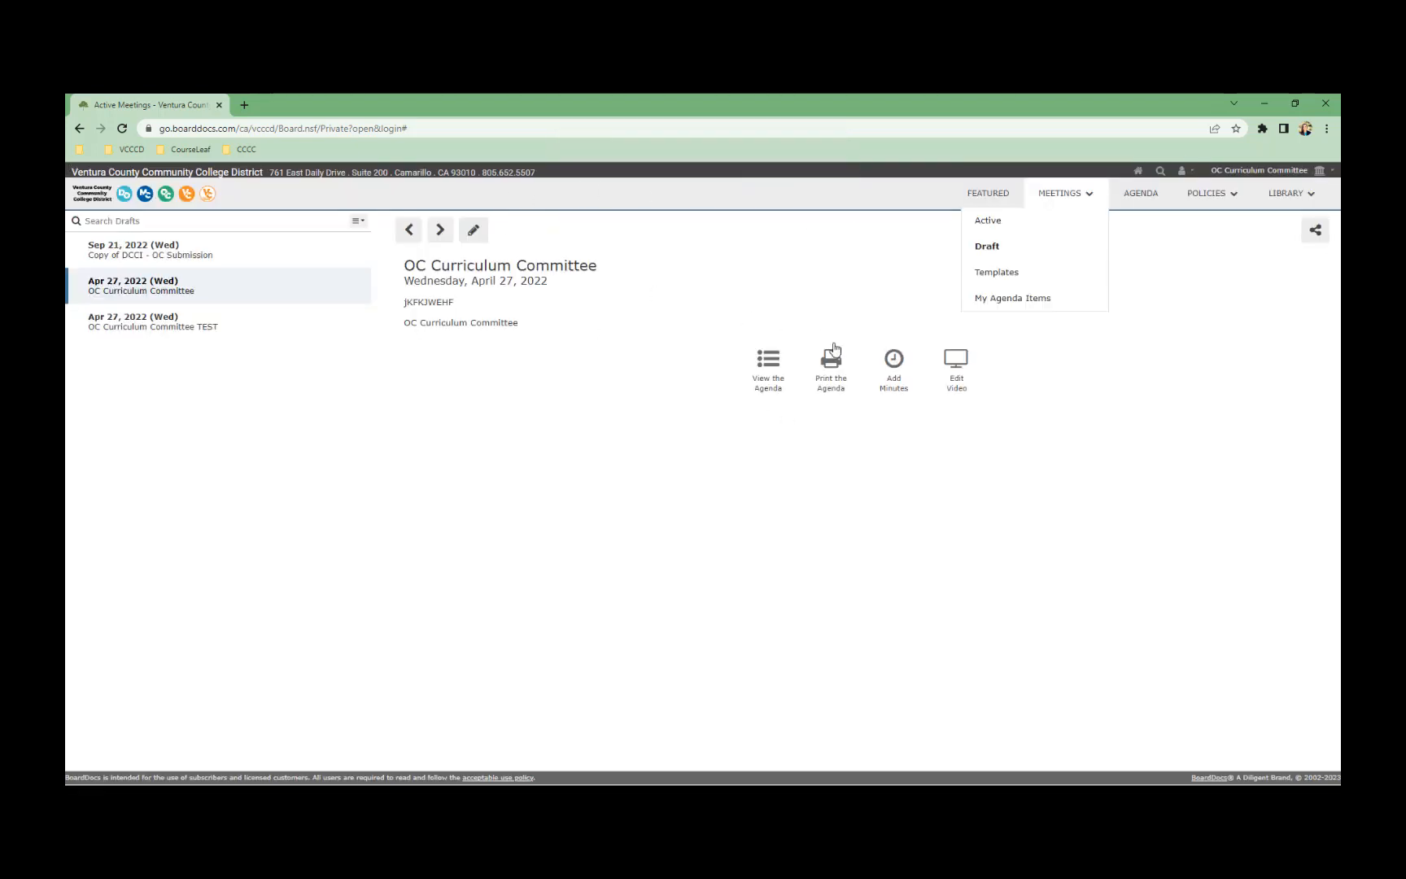
Switch to active meetings and edit the Jan 25, 2023 meeting's minutes
{"action": "left_click", "coordinate": [1099, 355]}
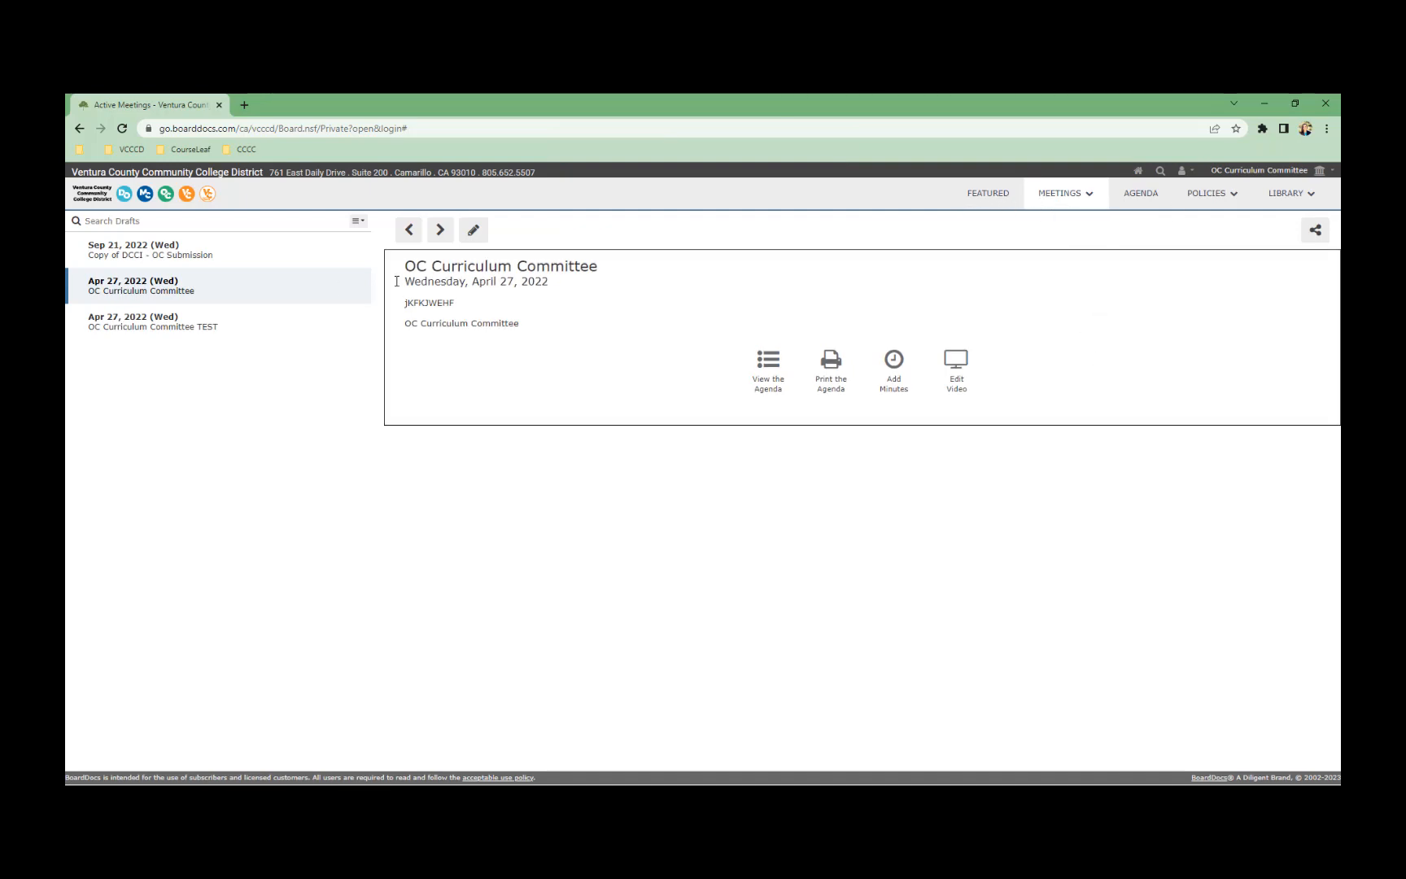
{"action": "left_click", "coordinate": [1054, 194]}
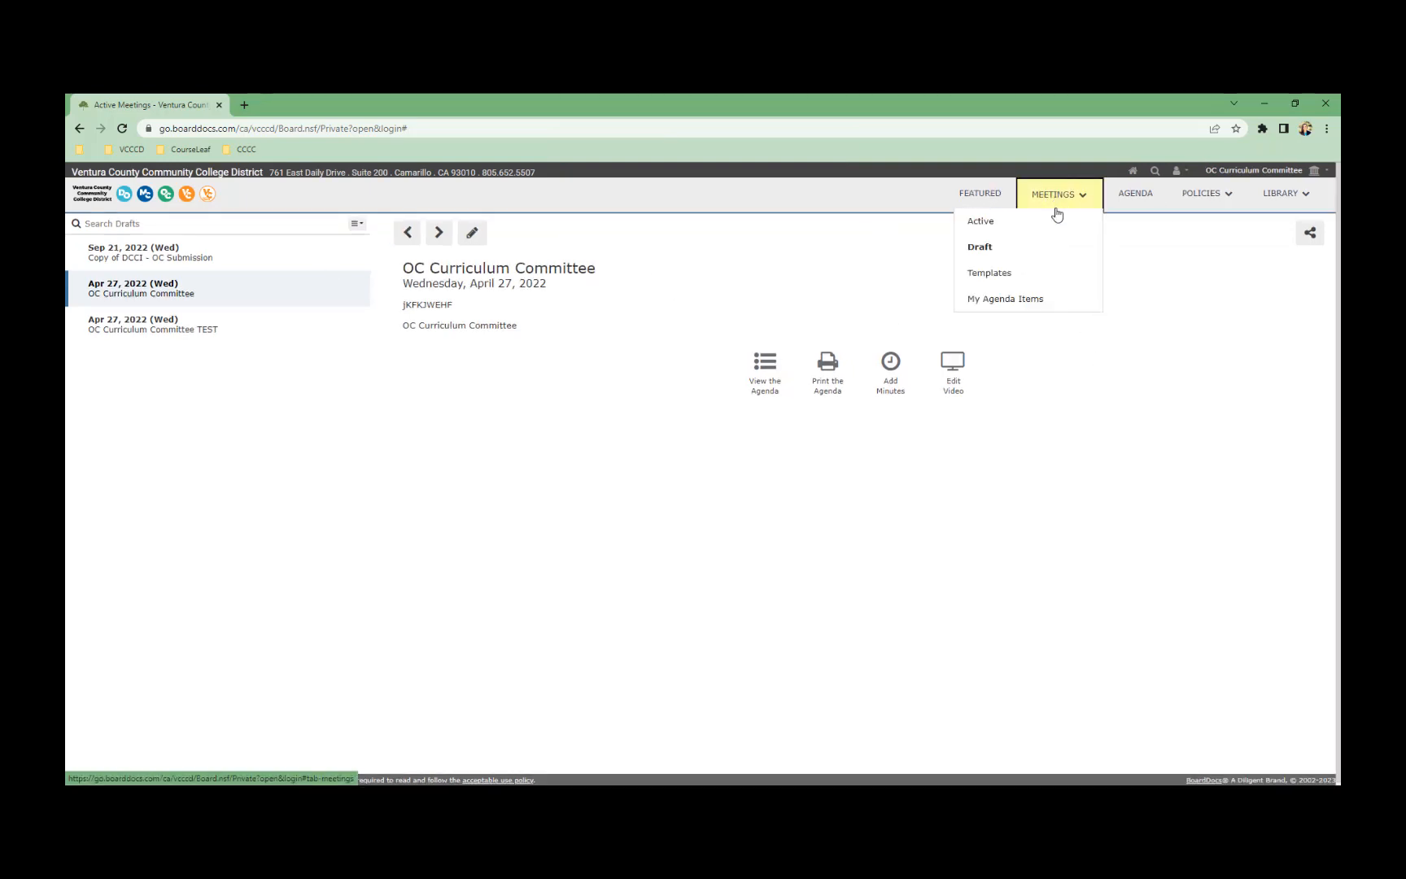
{"action": "left_click", "coordinate": [1018, 234]}
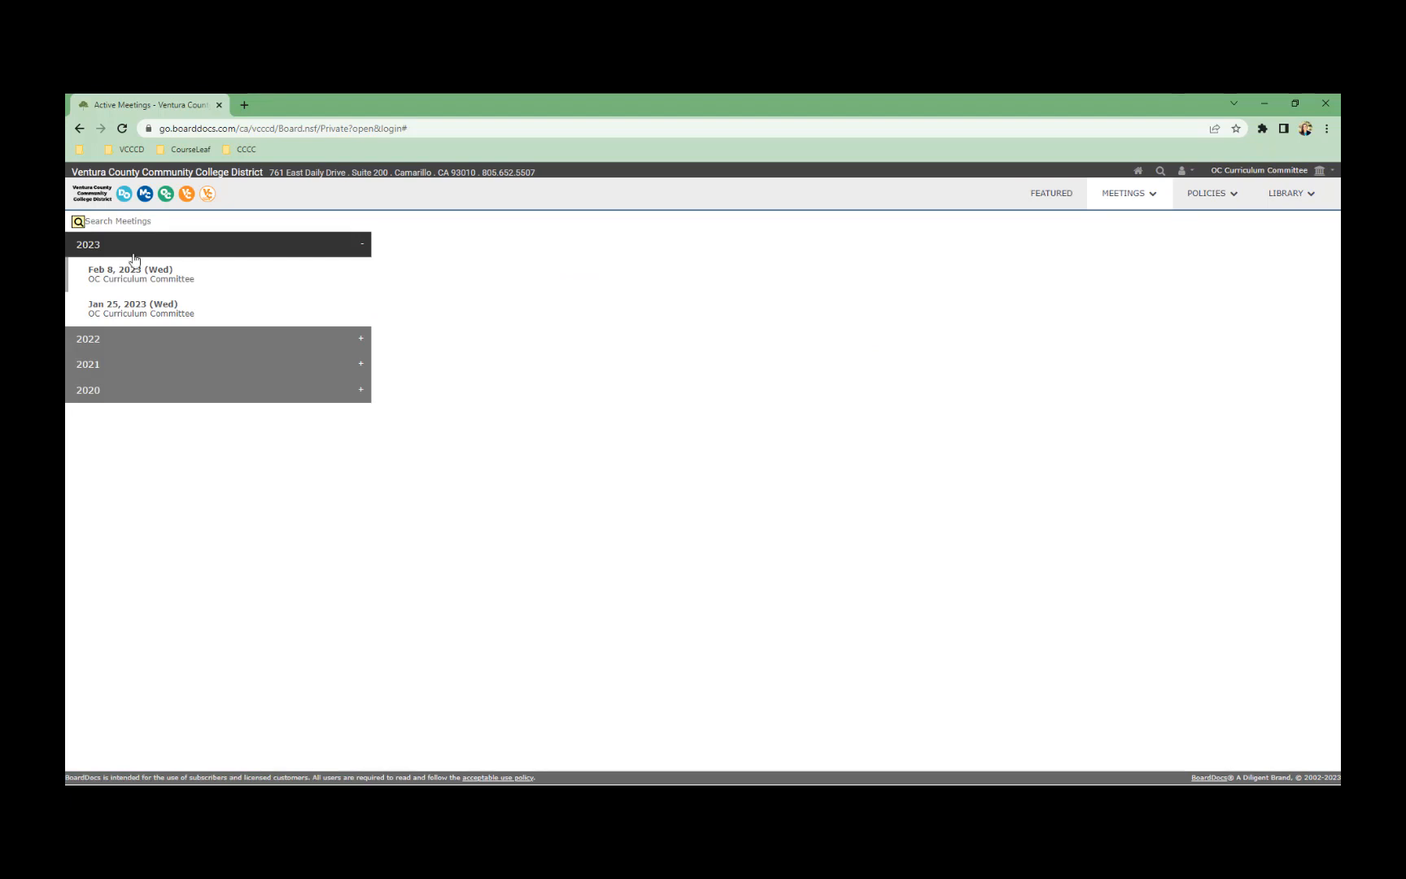
{"action": "left_click", "coordinate": [176, 277]}
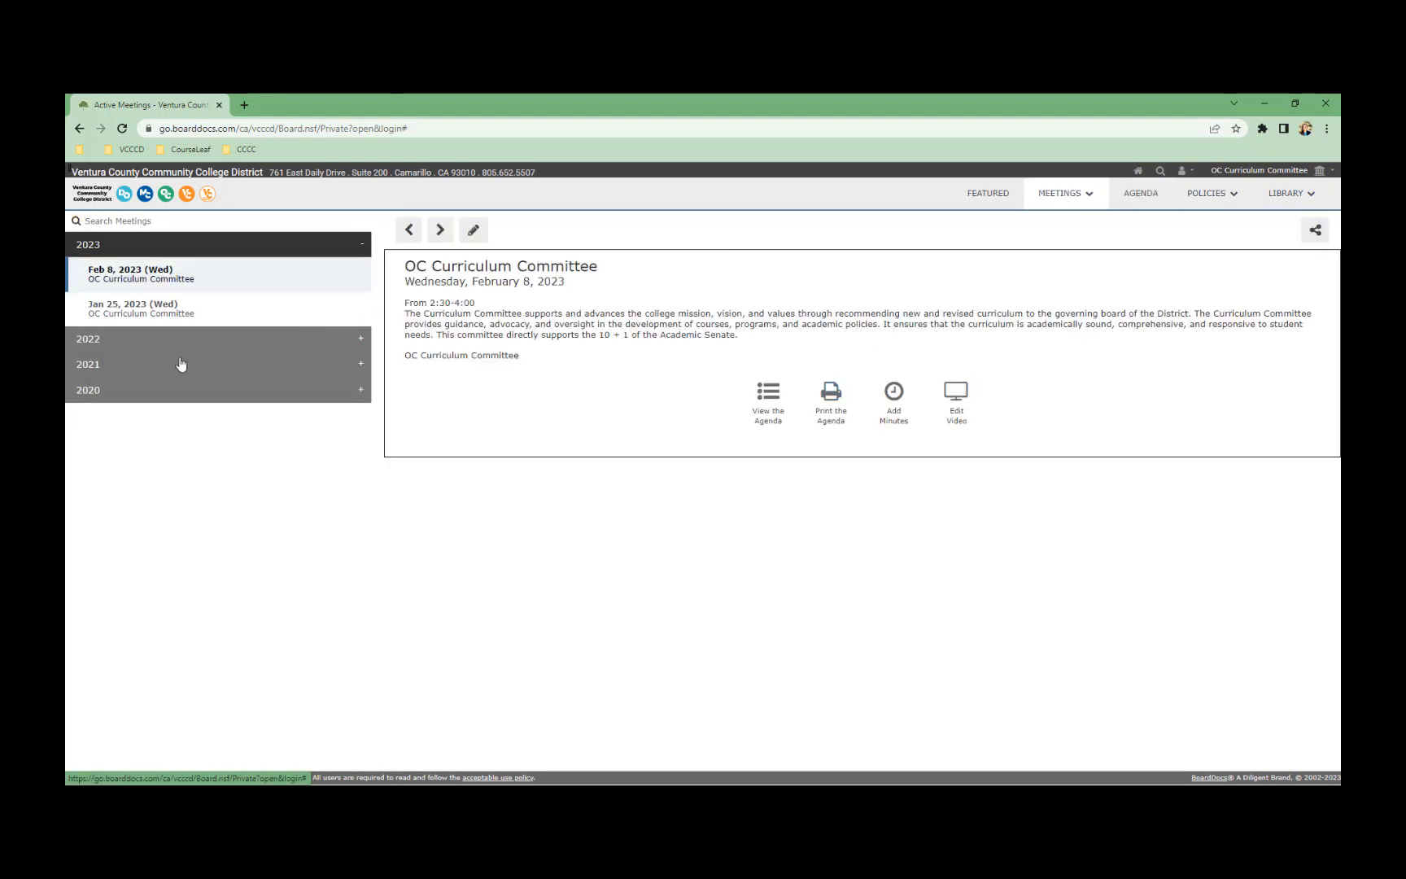
{"action": "left_click", "coordinate": [195, 309]}
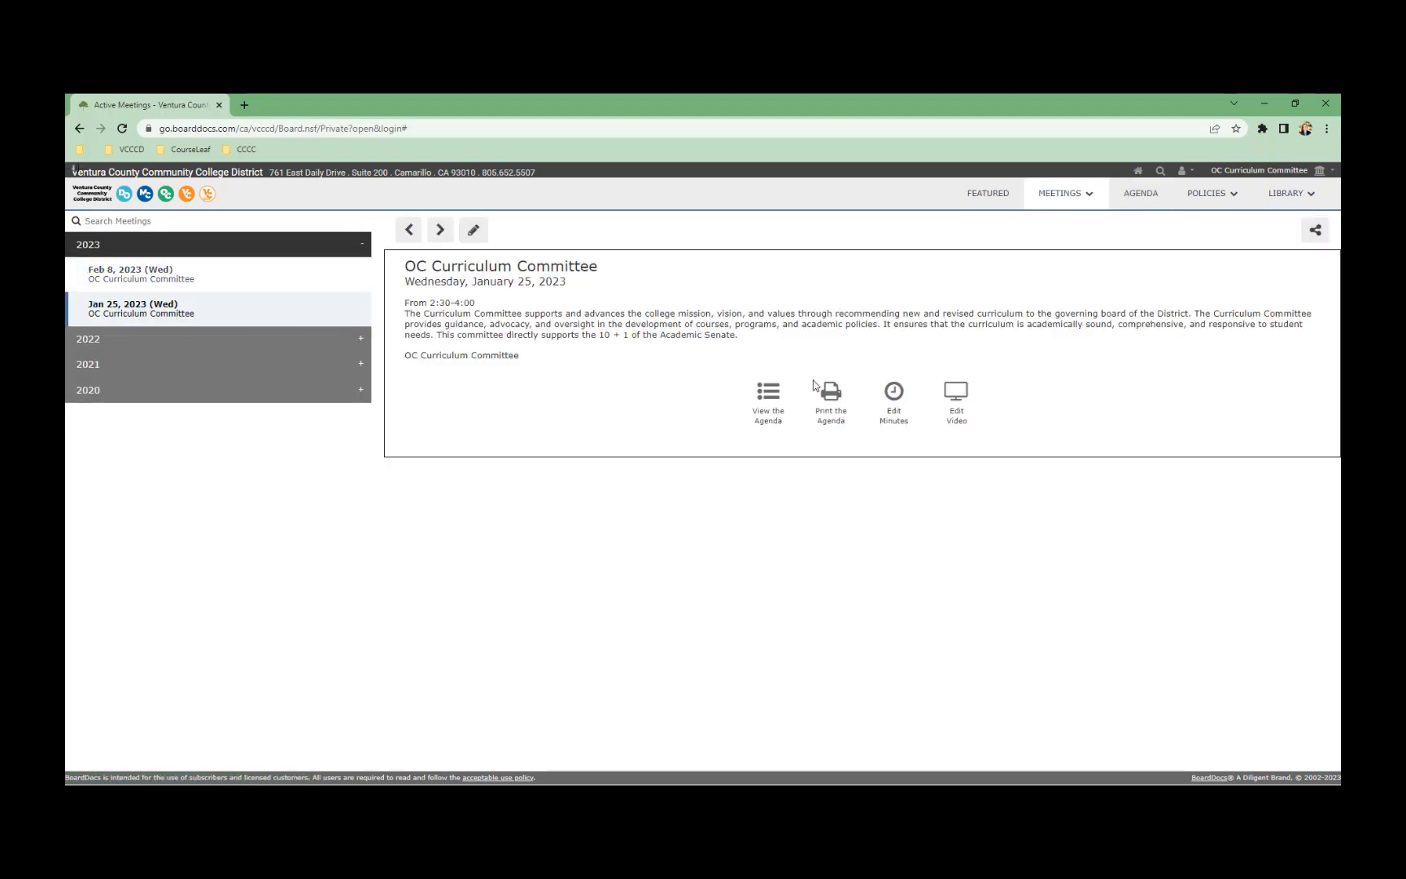
{"action": "left_click", "coordinate": [895, 427]}
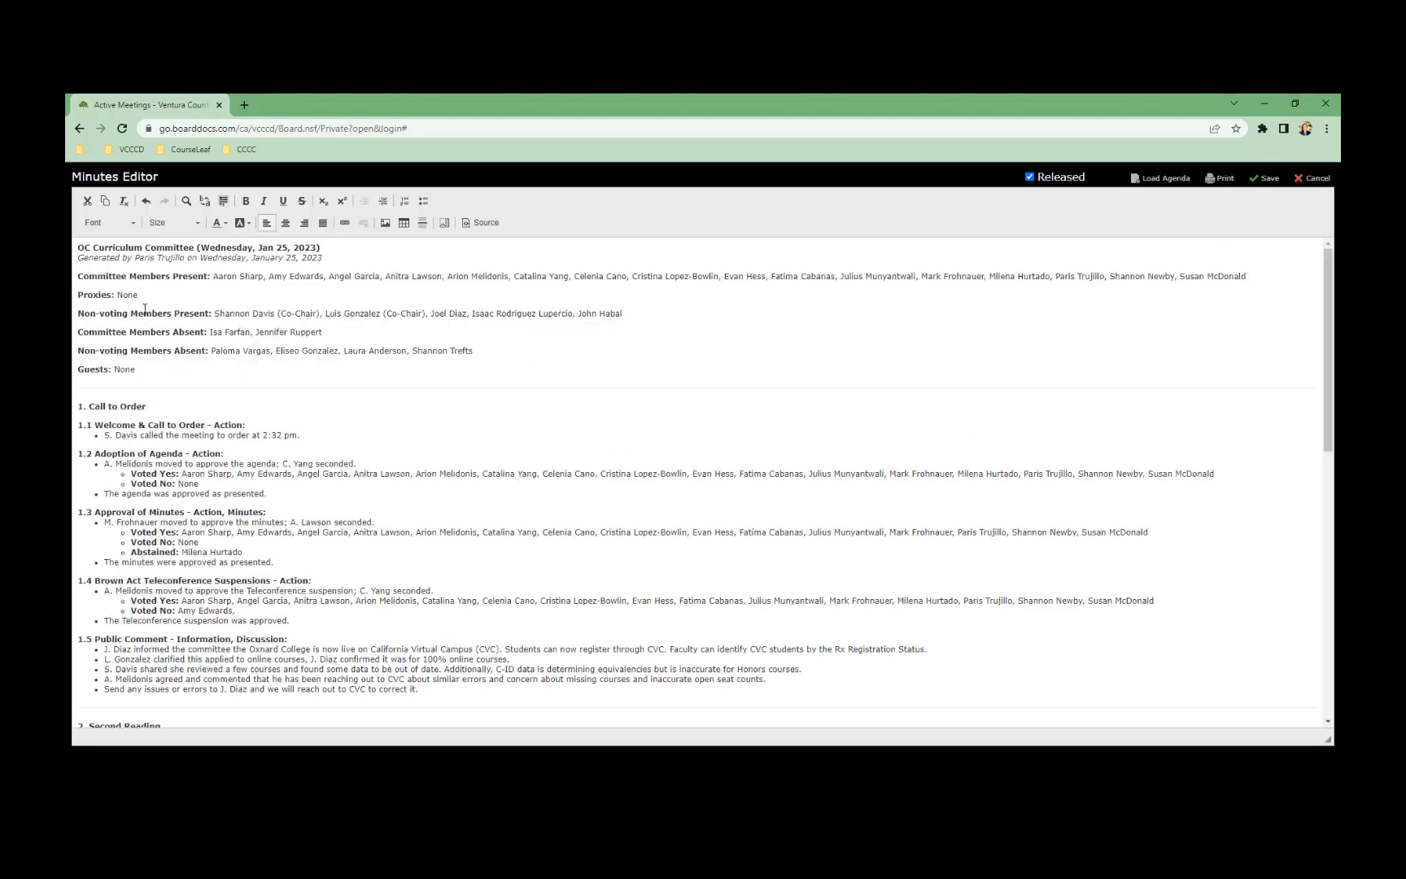
Review the Jan 25 minutes, select all their text for copying, and save them
{"action": "left_click_drag", "start_coordinate": [488, 356], "coordinate": [205, 278]}
{"action": "left_click", "coordinate": [227, 304]}
{"action": "scroll", "coordinate": [305, 343], "scroll_direction": "down", "scroll_amount": 1}
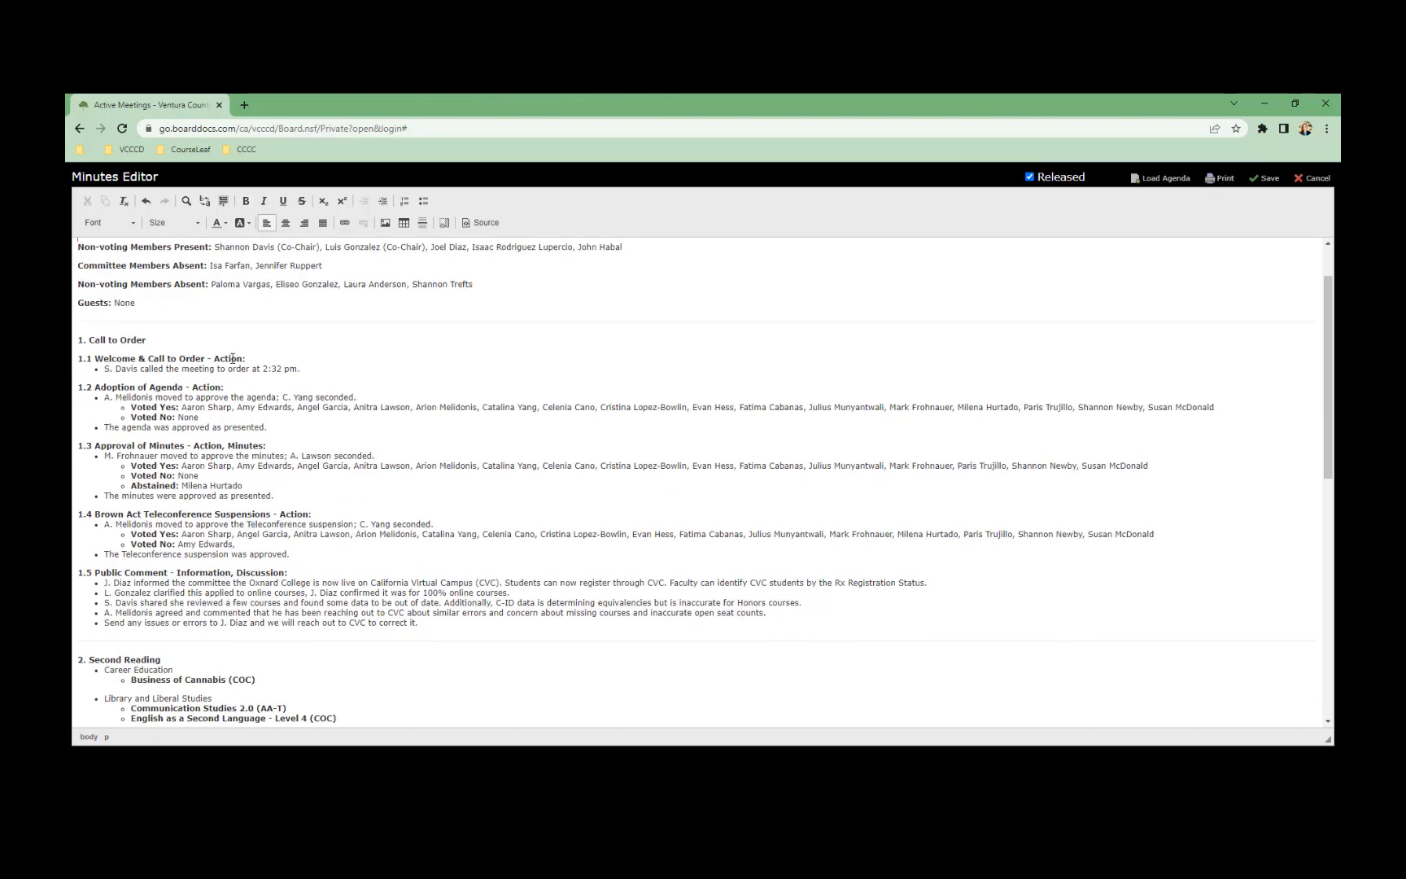
{"action": "left_click_drag", "start_coordinate": [258, 359], "coordinate": [217, 356]}
{"action": "left_click", "coordinate": [238, 358]}
{"action": "scroll", "coordinate": [236, 565], "scroll_direction": "down", "scroll_amount": 10}
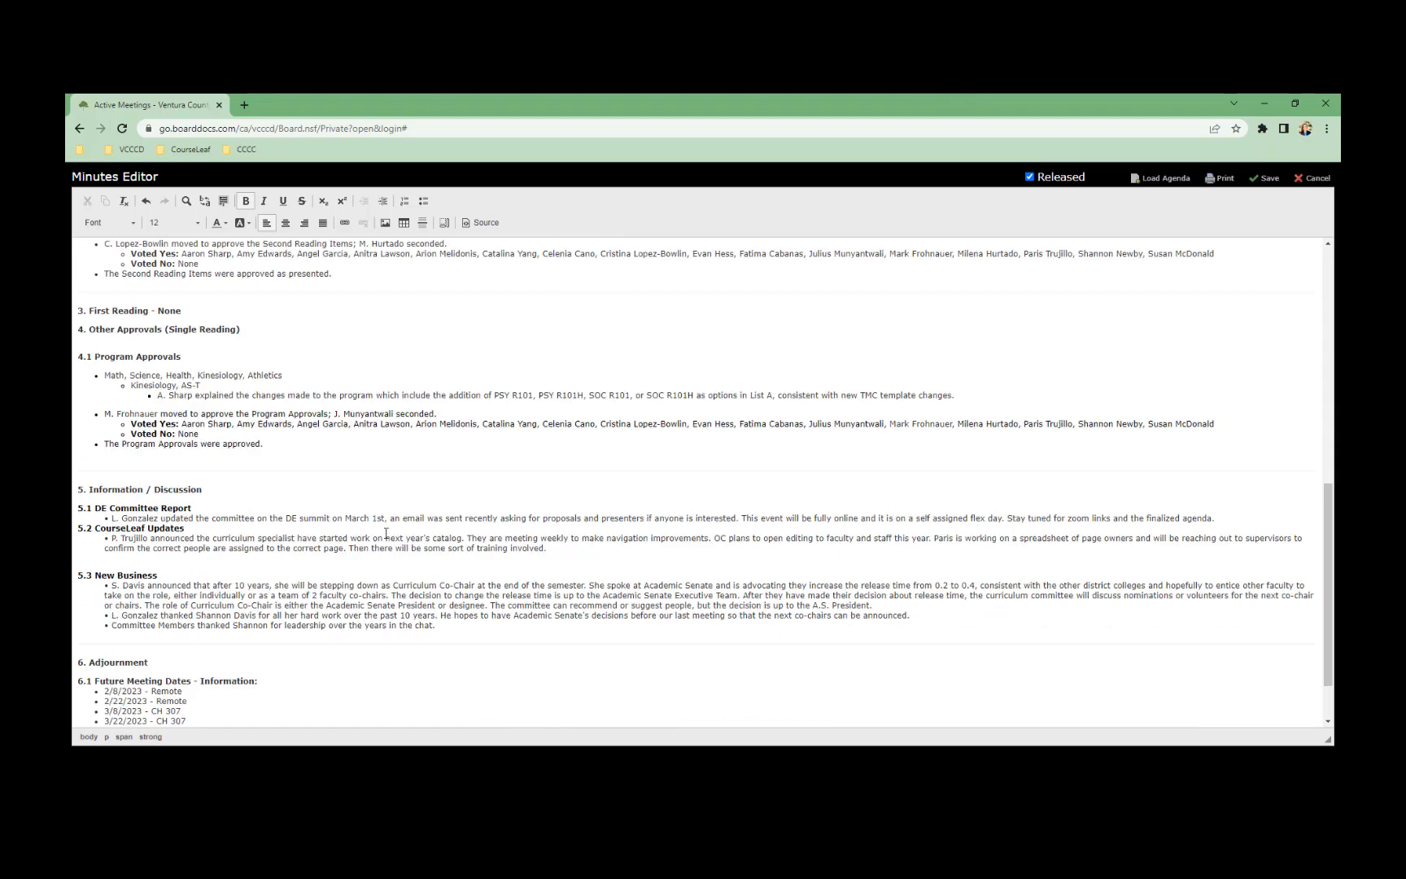
{"action": "scroll", "coordinate": [455, 498], "scroll_direction": "up", "scroll_amount": 10}
{"action": "key", "text": "ctrl+a"}
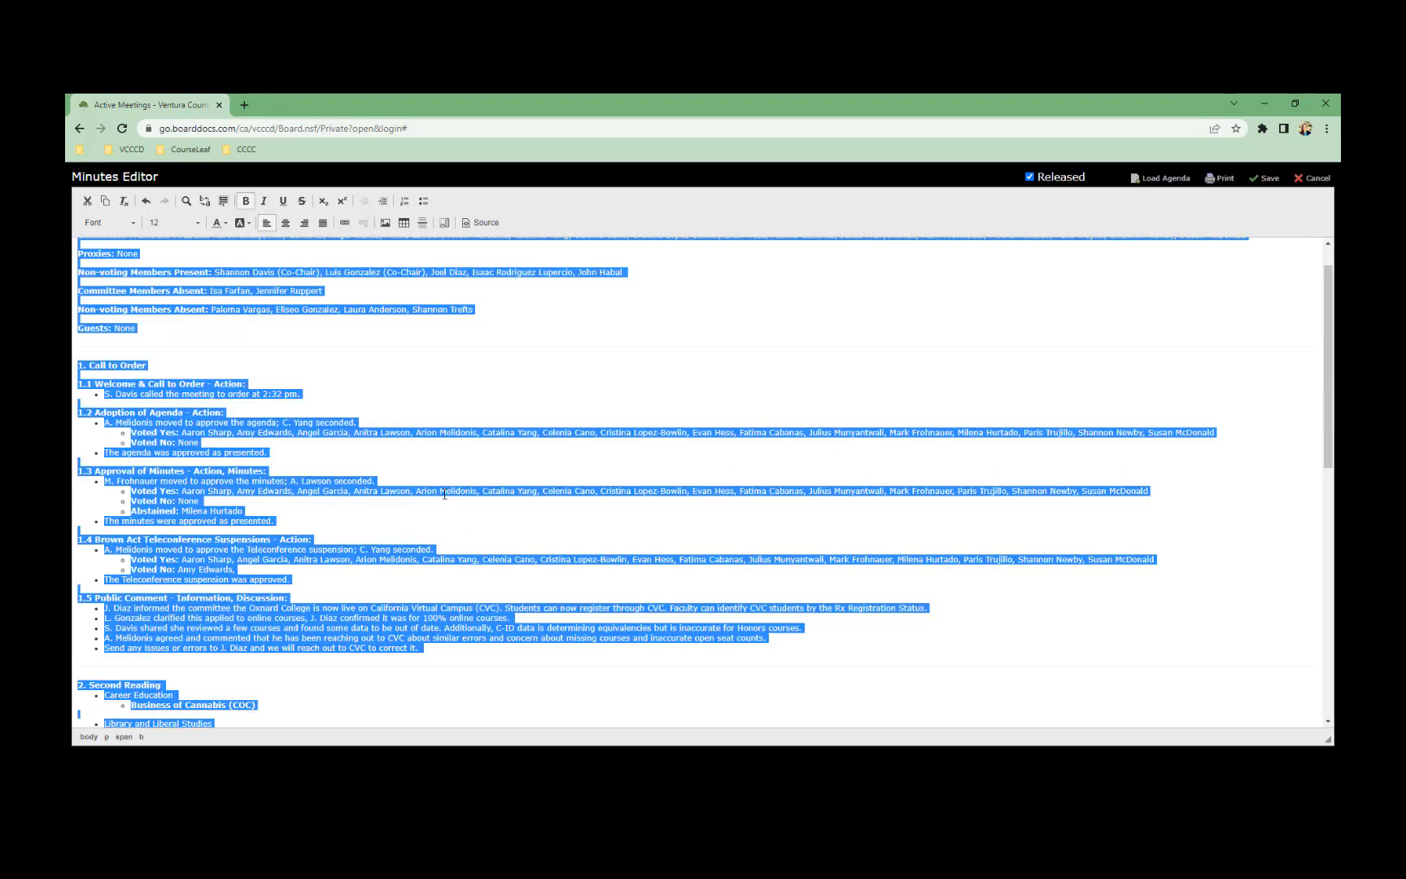
{"action": "scroll", "coordinate": [382, 398], "scroll_direction": "up", "scroll_amount": 1}
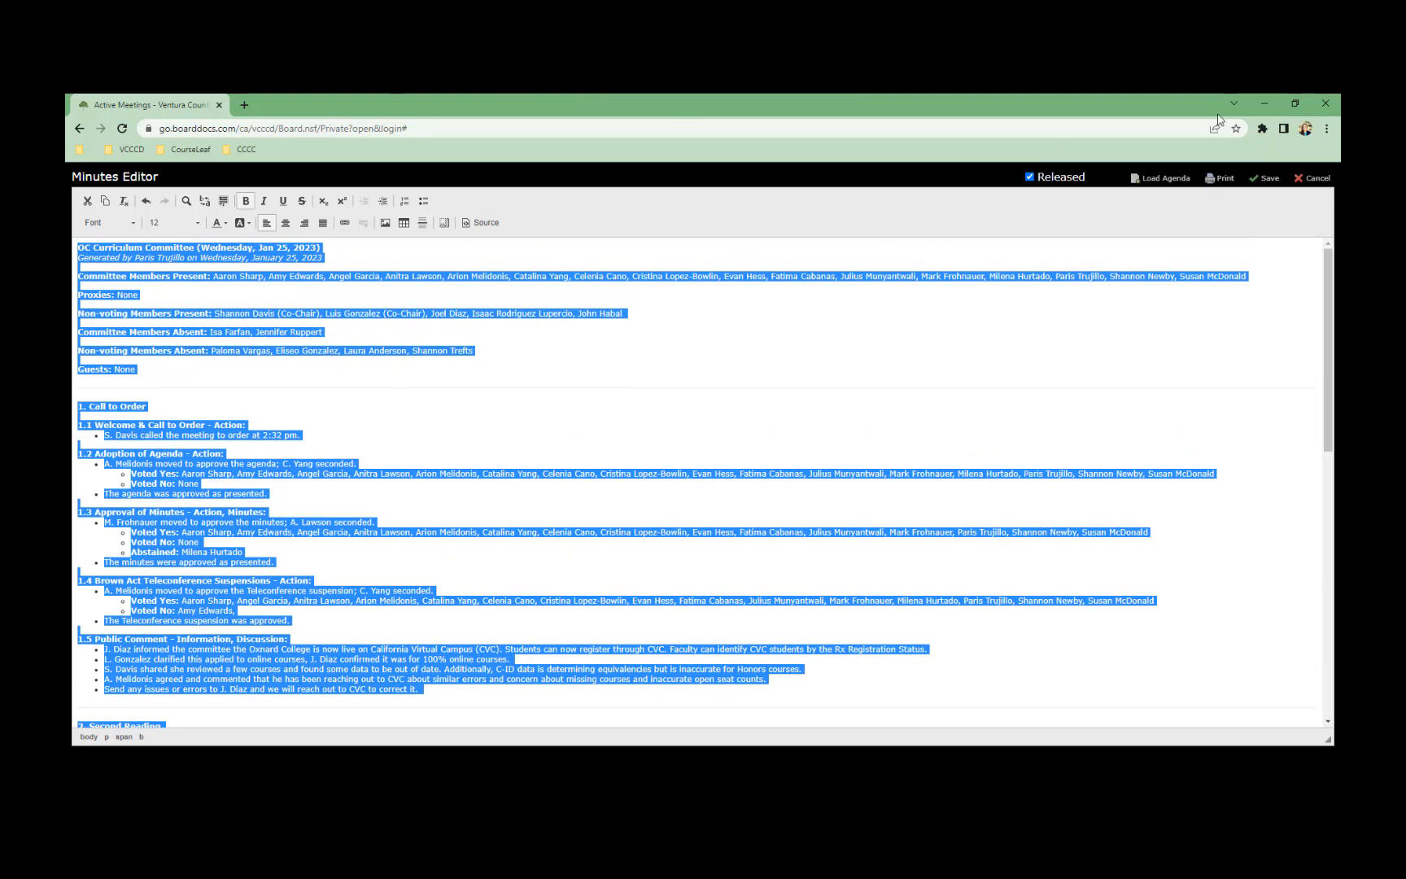
{"action": "left_click", "coordinate": [1266, 178]}
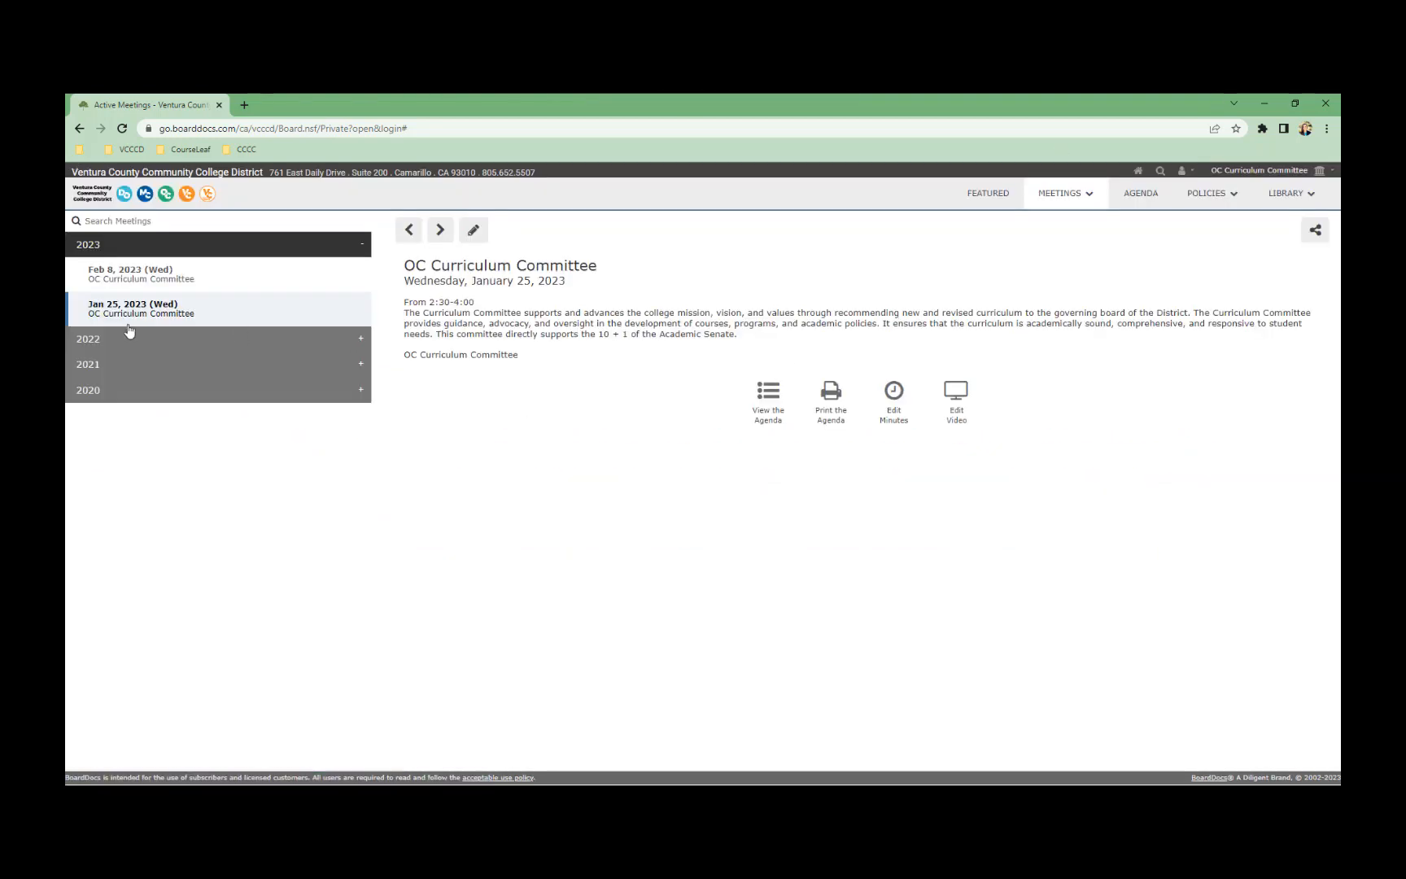
Paste the copied Jan 25 minutes text into new Feb 8, 2023 minutes and save
{"action": "left_click", "coordinate": [131, 275]}
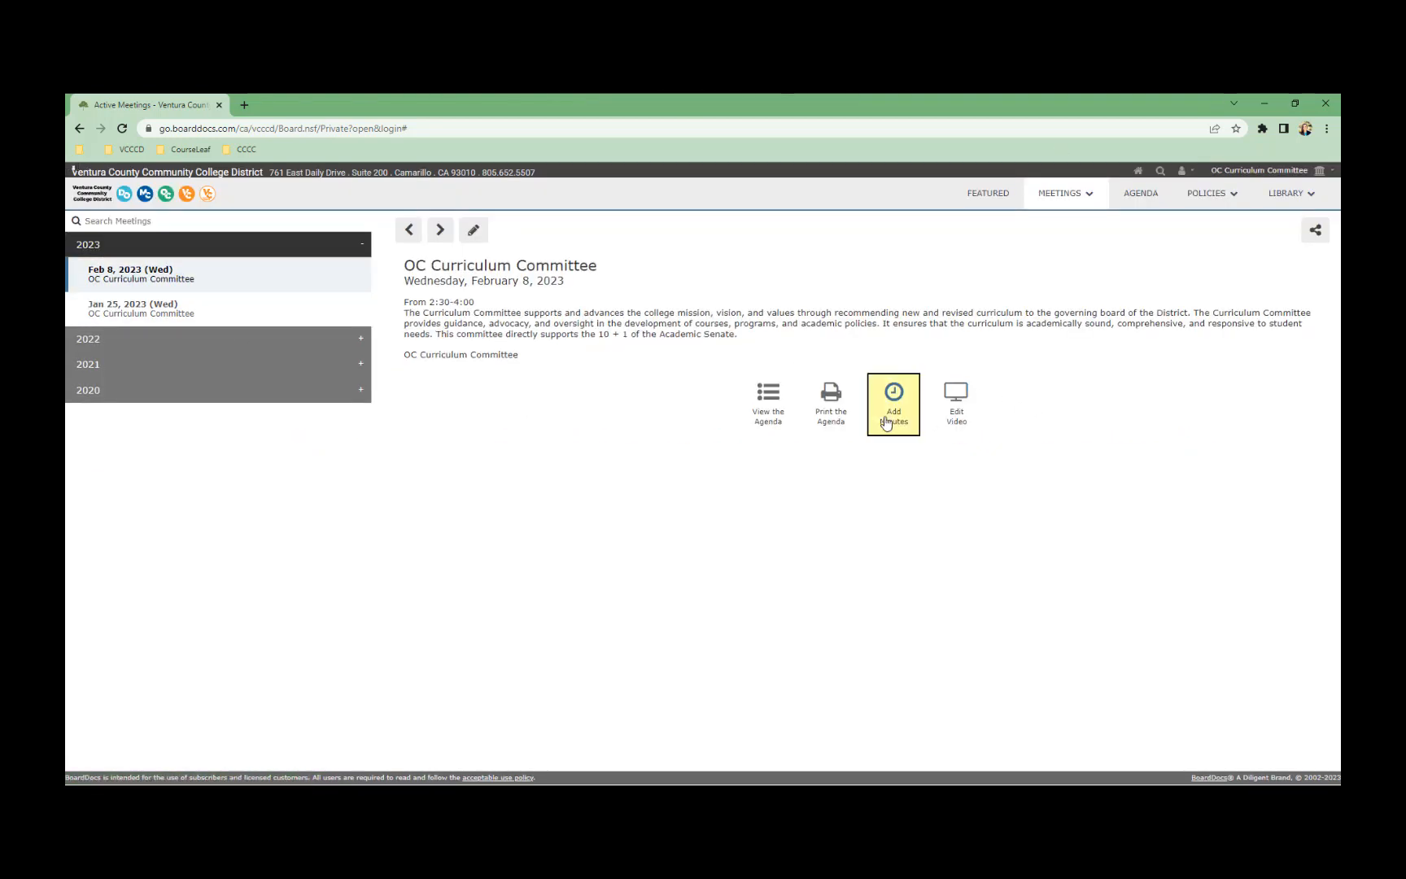
{"action": "left_click", "coordinate": [893, 405]}
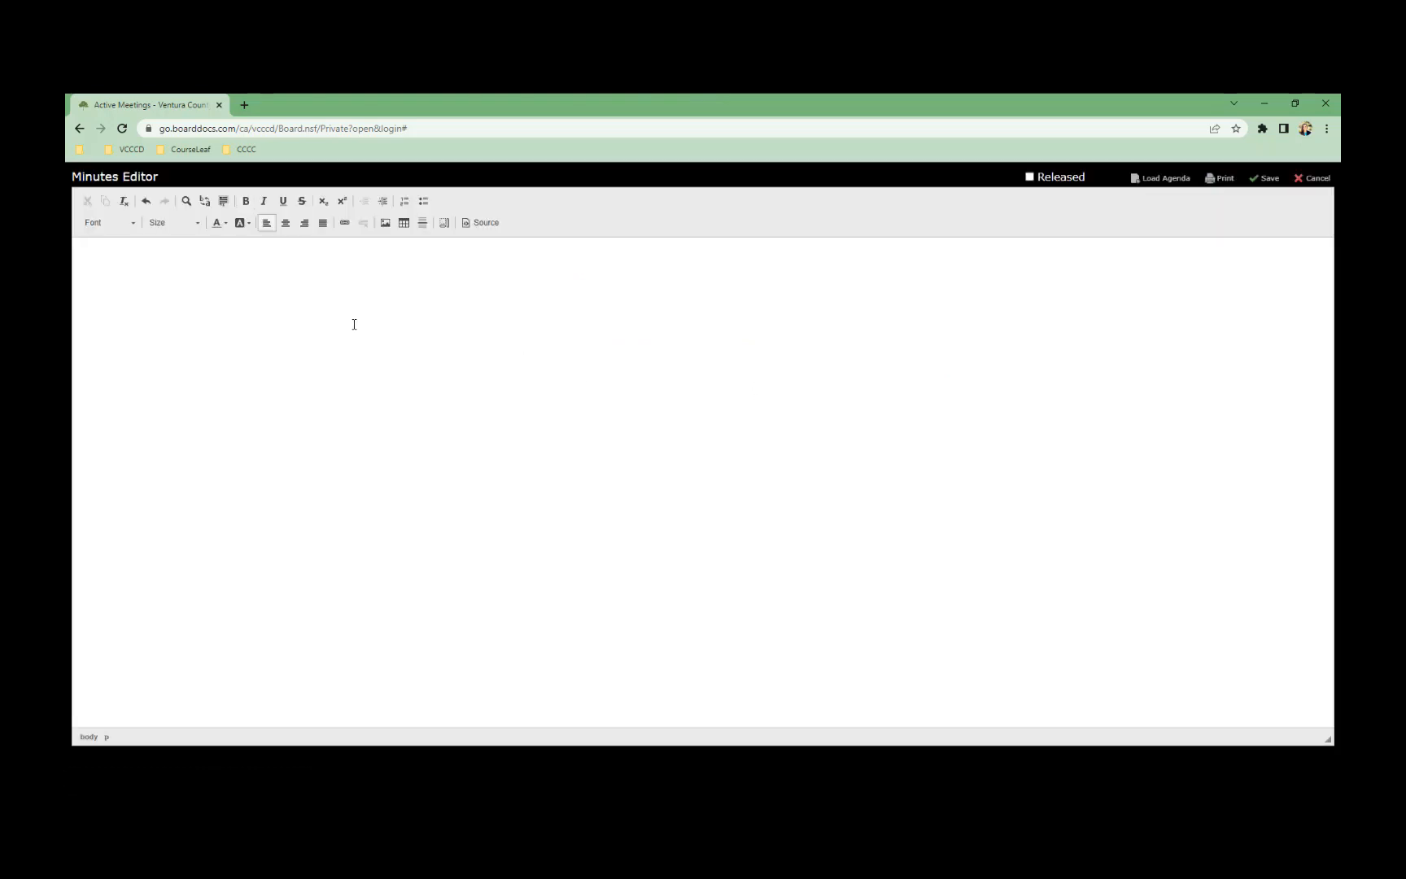
{"action": "key", "text": "ctrl+v"}
{"action": "scroll", "coordinate": [458, 401], "scroll_direction": "up", "scroll_amount": 10}
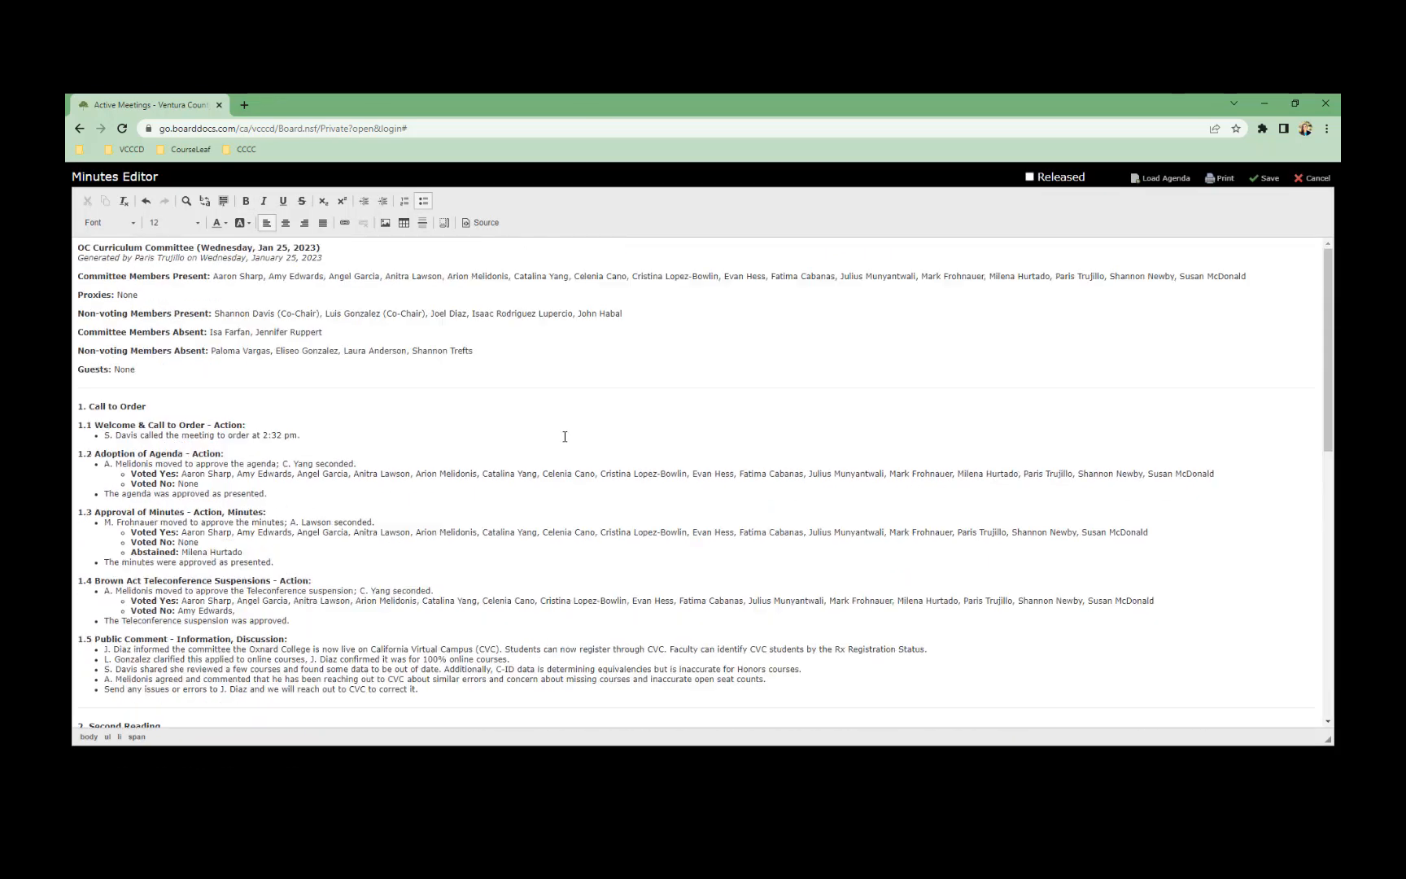
{"action": "left_click_drag", "start_coordinate": [197, 249], "coordinate": [360, 690]}
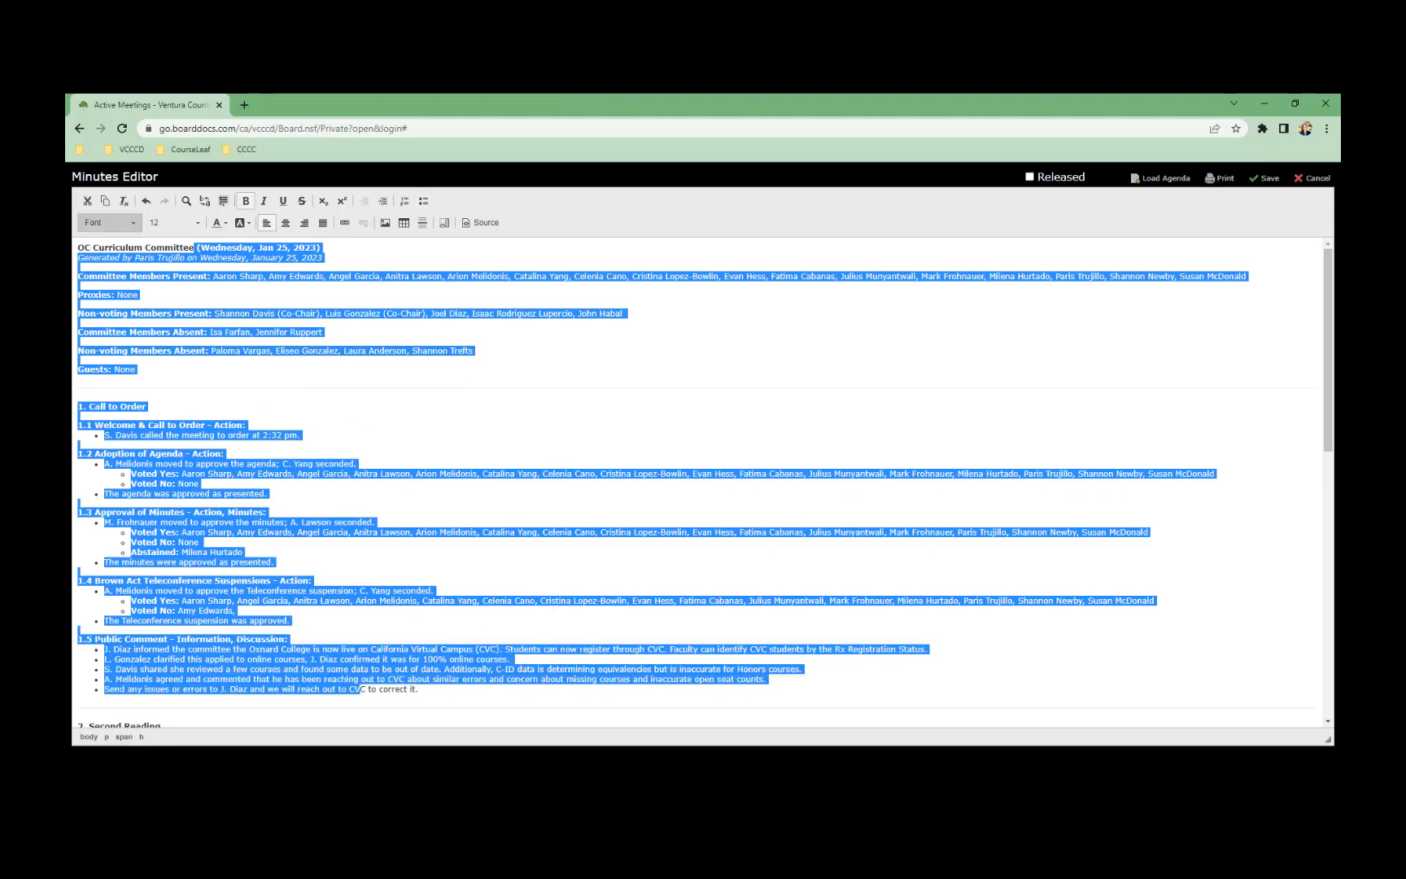
{"action": "left_click", "coordinate": [248, 302]}
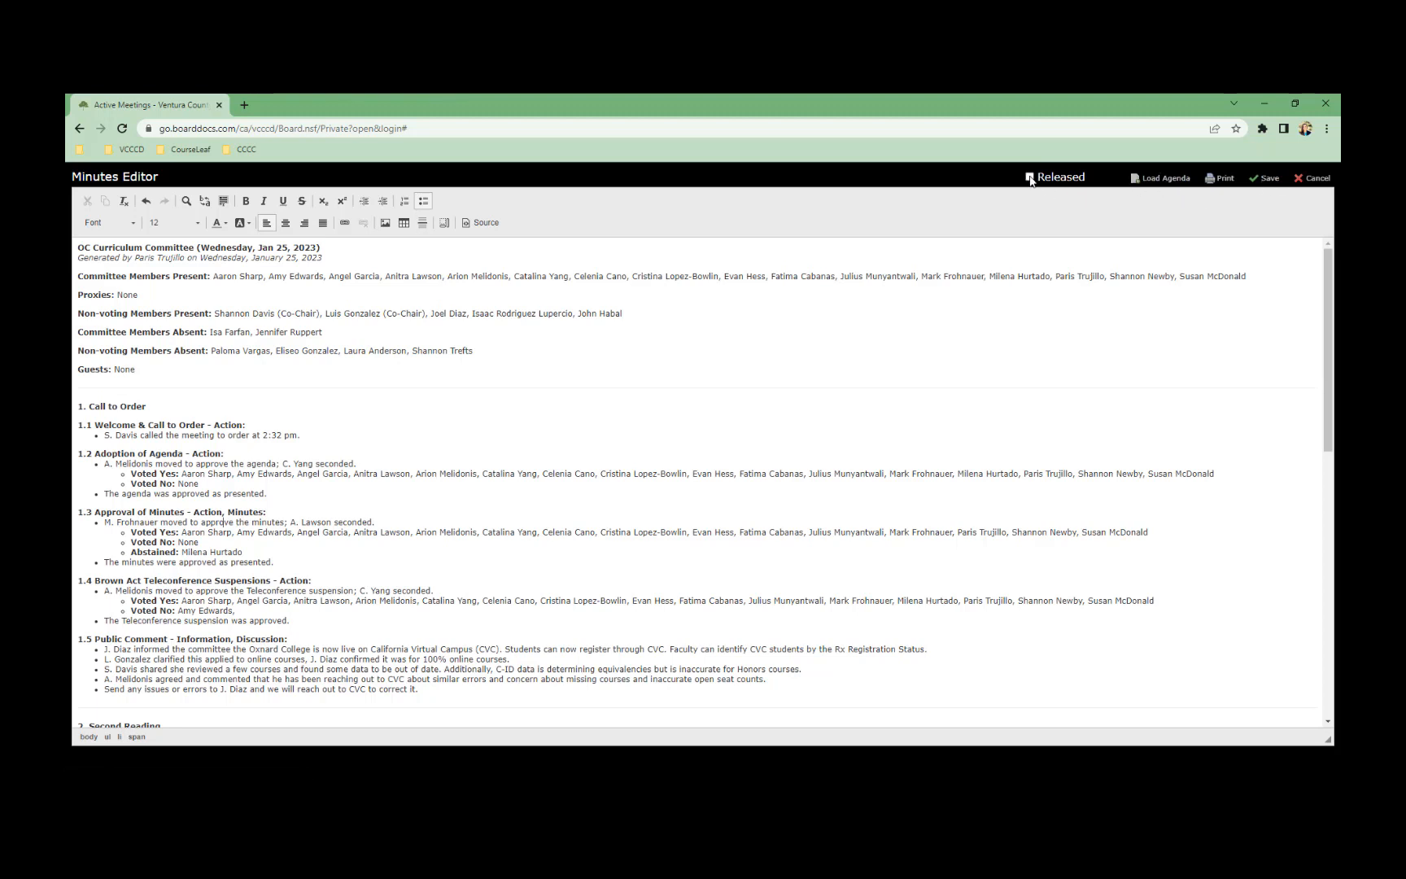
{"action": "left_click", "coordinate": [1264, 178]}
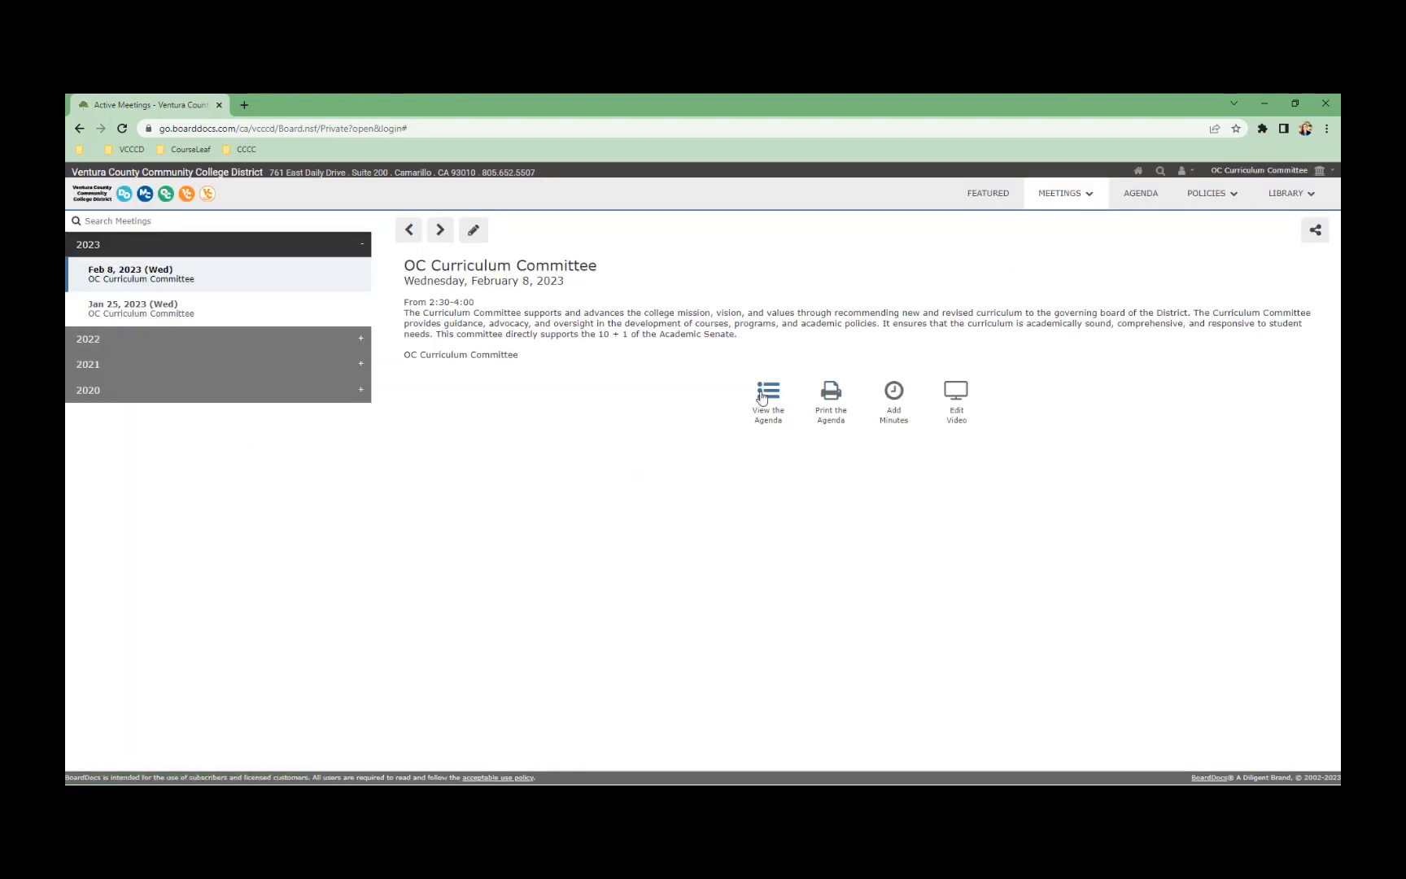
Preview the Dec 14, 2022 minutes linked in Jan 25 agenda item 1.4 Approval of Minutes
{"action": "left_click", "coordinate": [184, 312]}
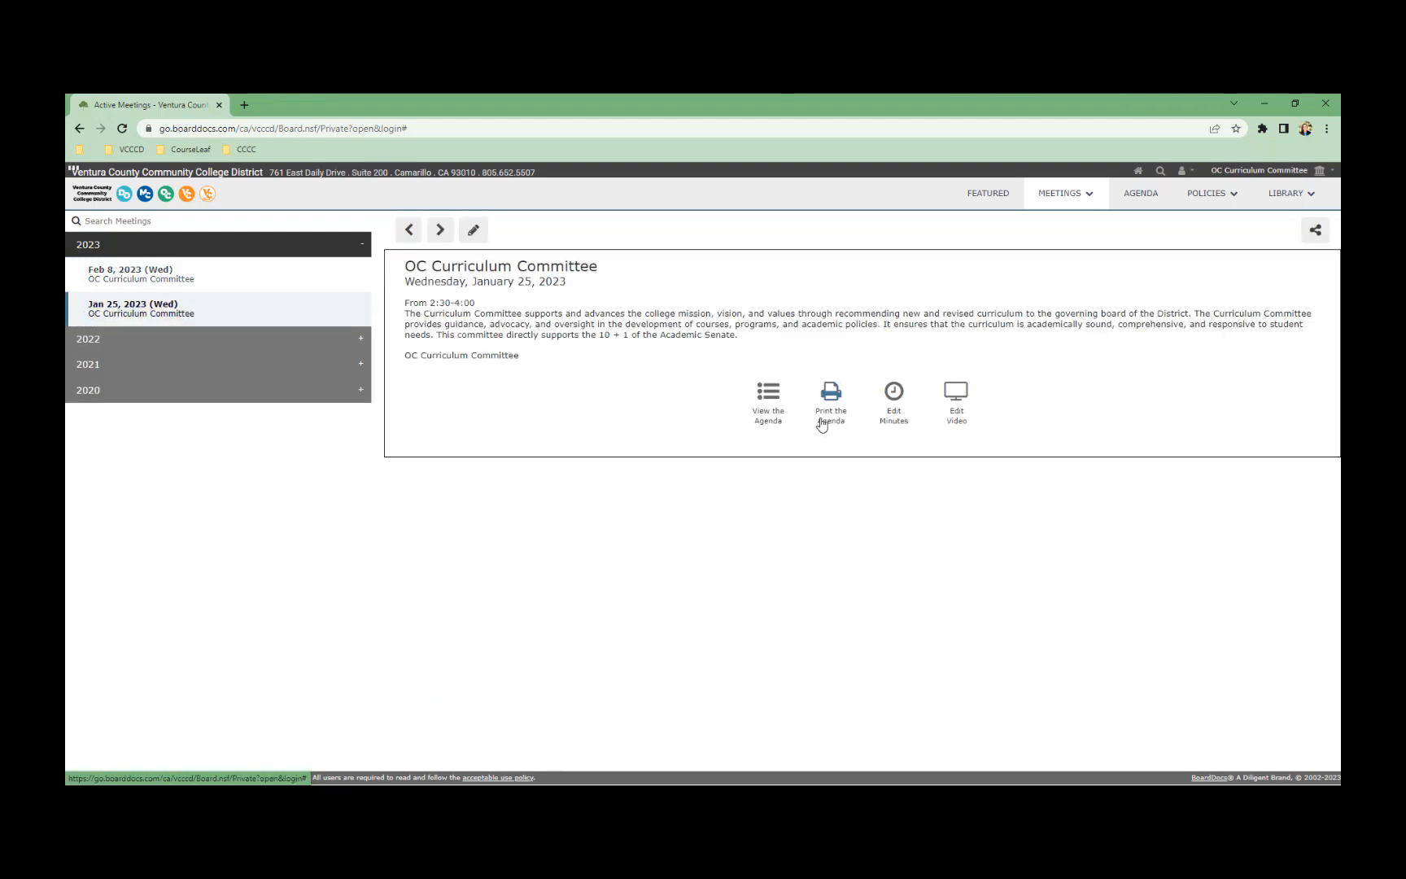
{"action": "left_click", "coordinate": [777, 415]}
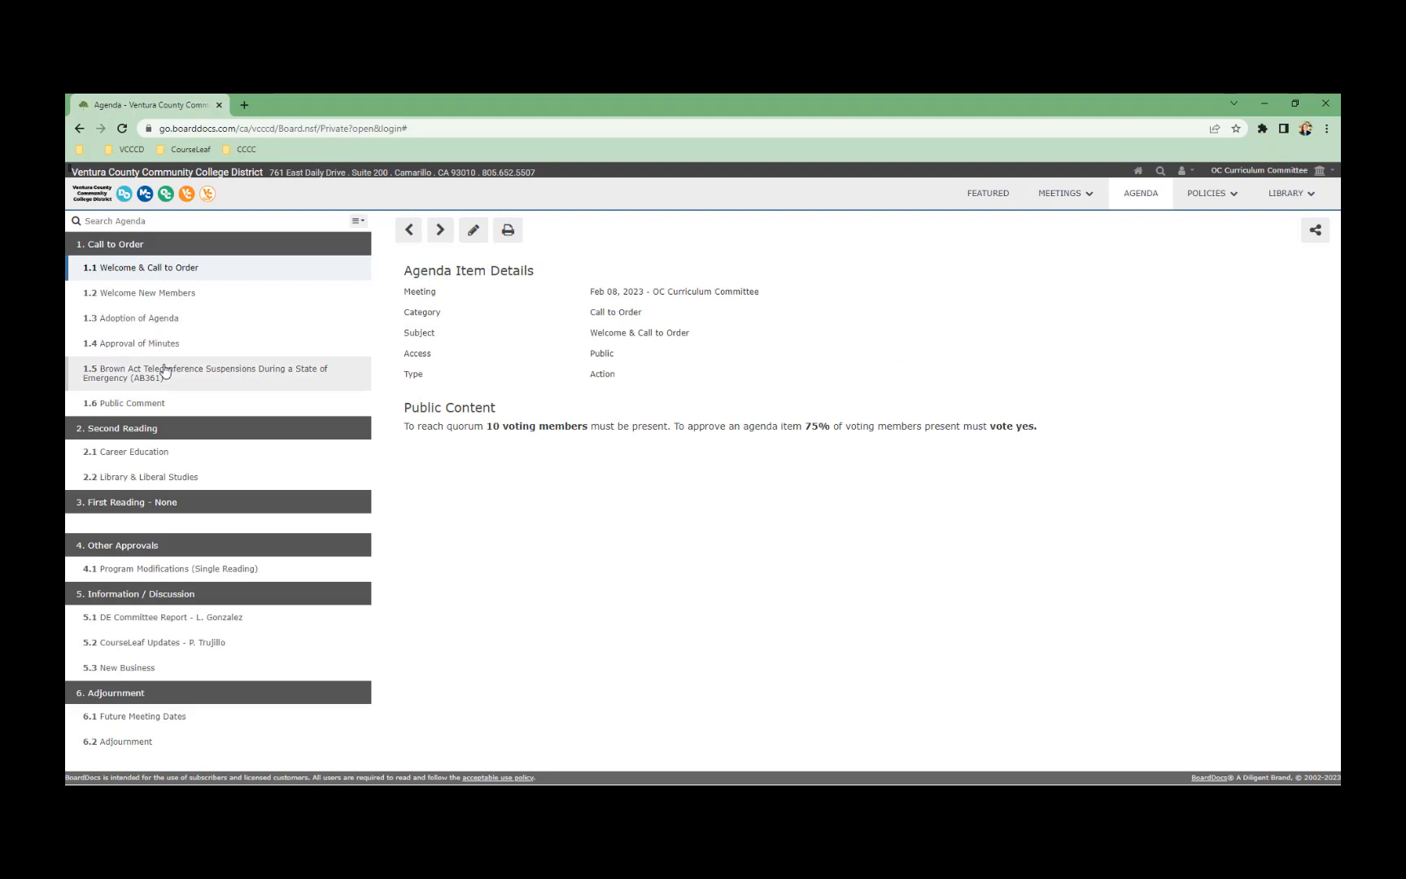
{"action": "left_click", "coordinate": [168, 352]}
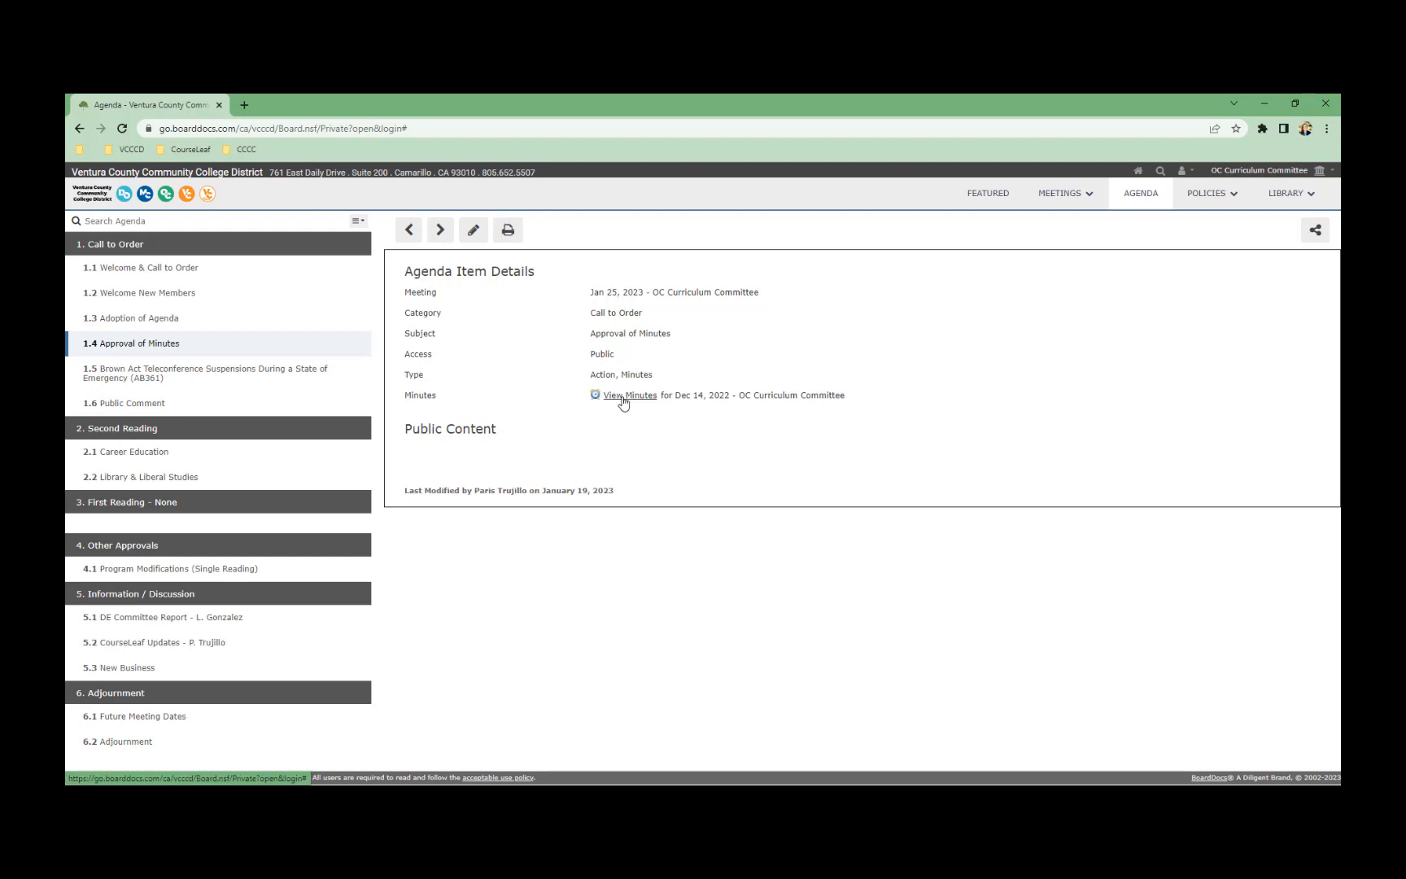
{"action": "left_click_drag", "start_coordinate": [677, 402], "coordinate": [693, 401]}
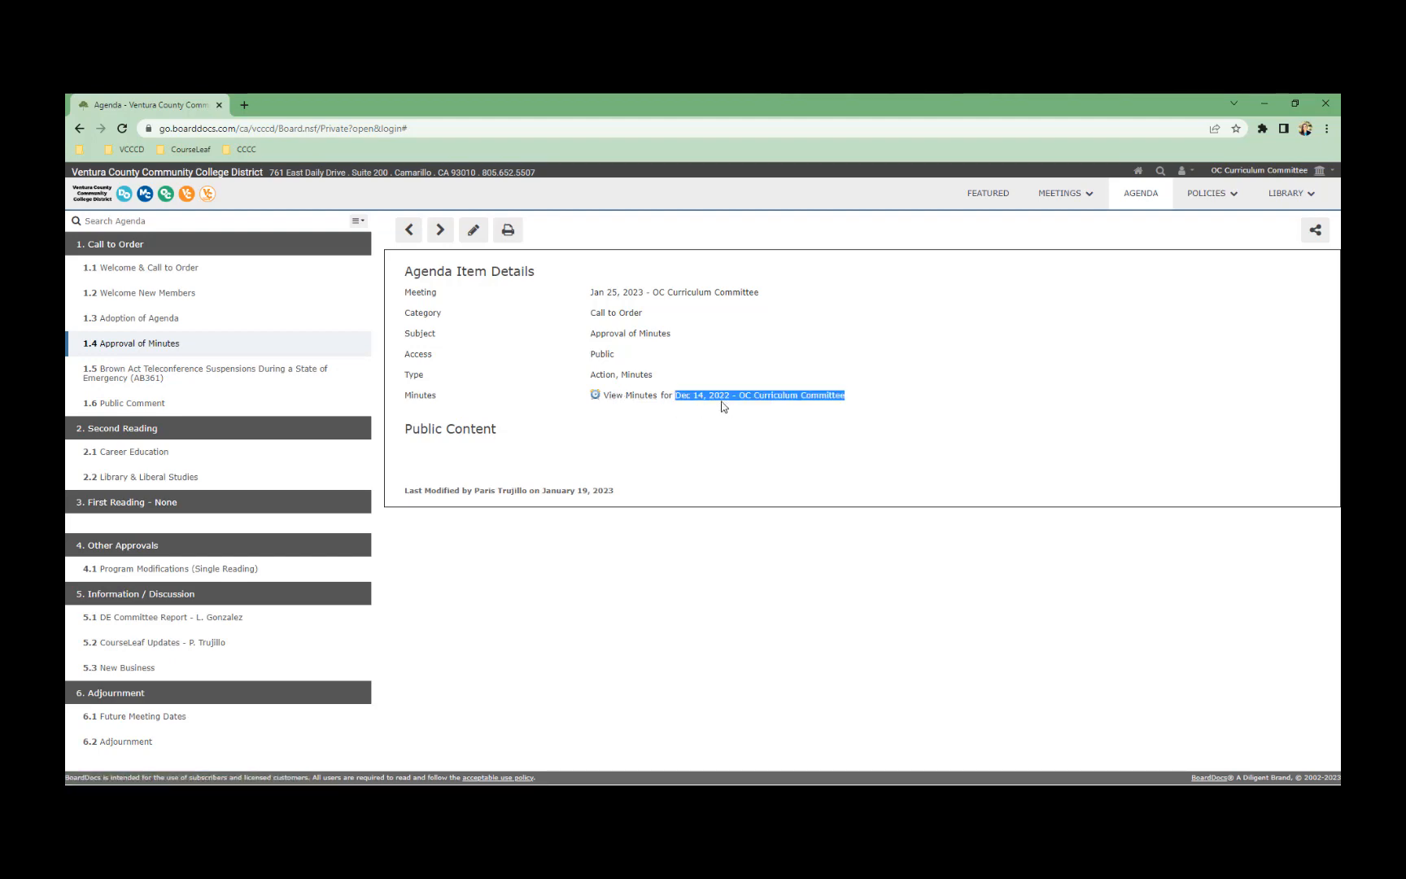
{"action": "left_click", "coordinate": [715, 401]}
{"action": "left_click", "coordinate": [647, 399]}
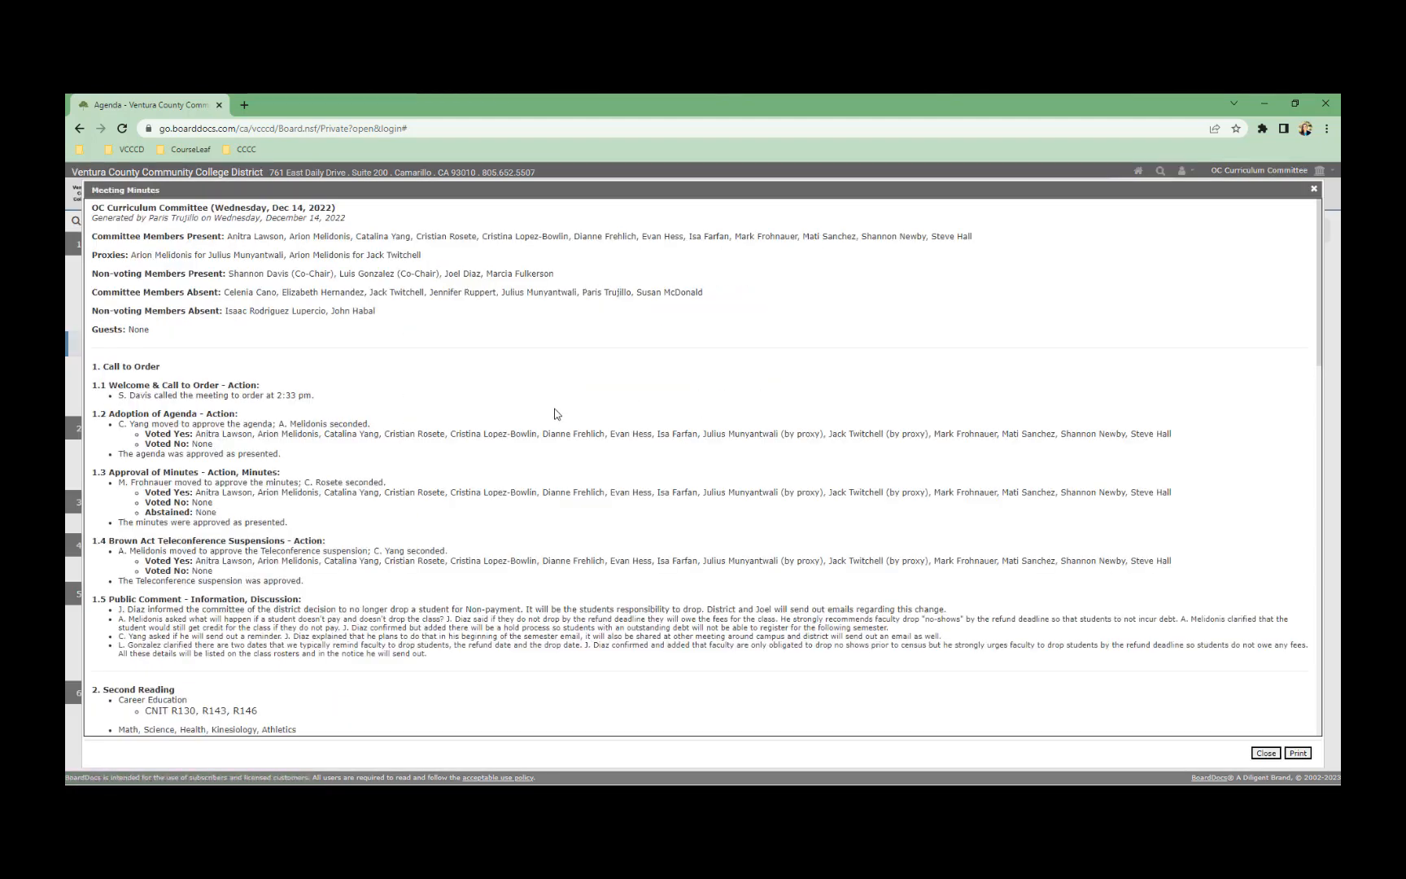
{"action": "scroll", "coordinate": [488, 486], "scroll_direction": "down", "scroll_amount": 9}
{"action": "scroll", "coordinate": [585, 550], "scroll_direction": "up", "scroll_amount": 7}
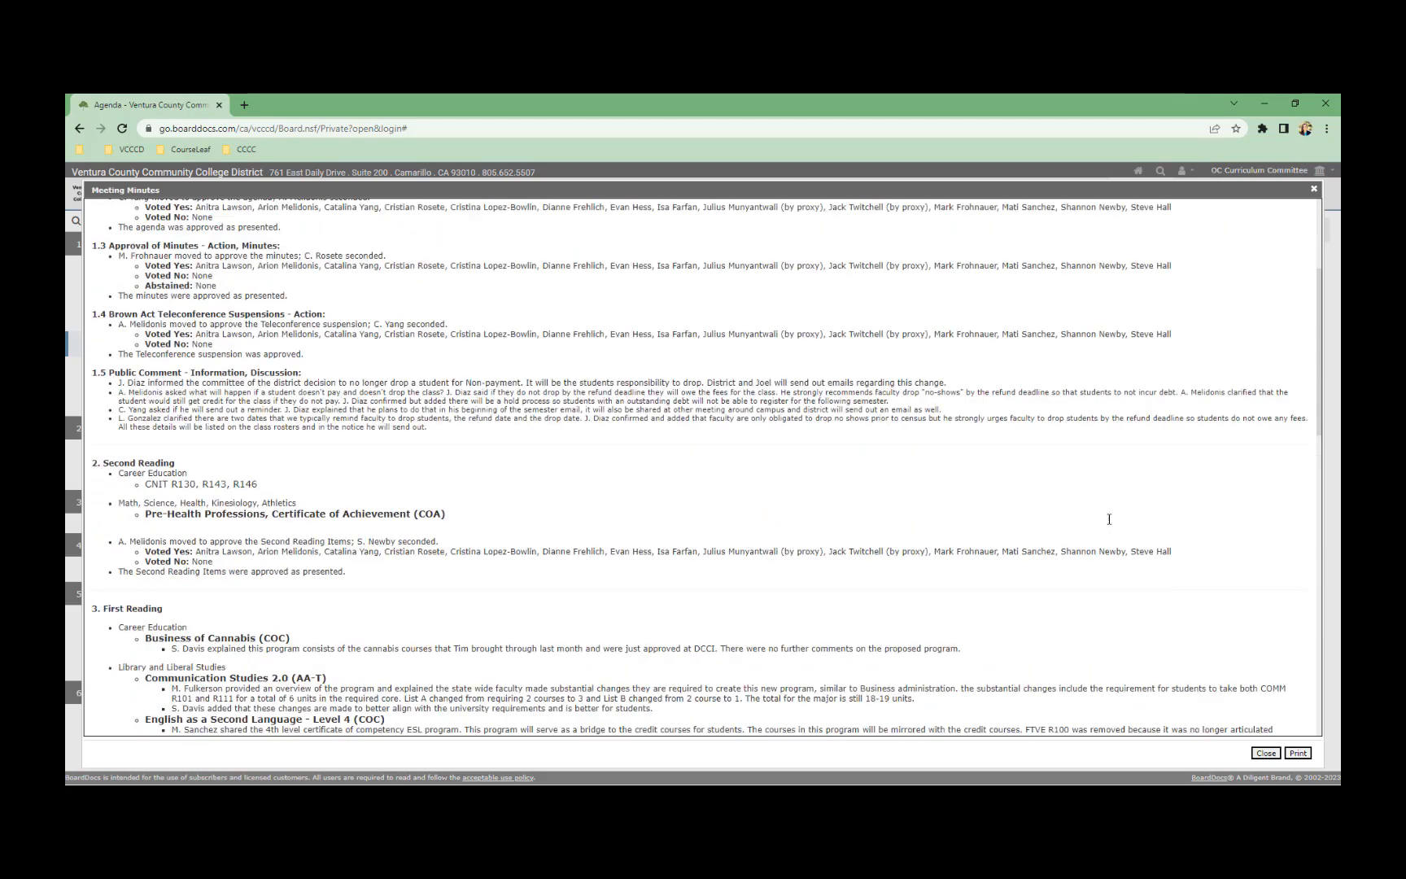
{"action": "left_click", "coordinate": [1265, 753]}
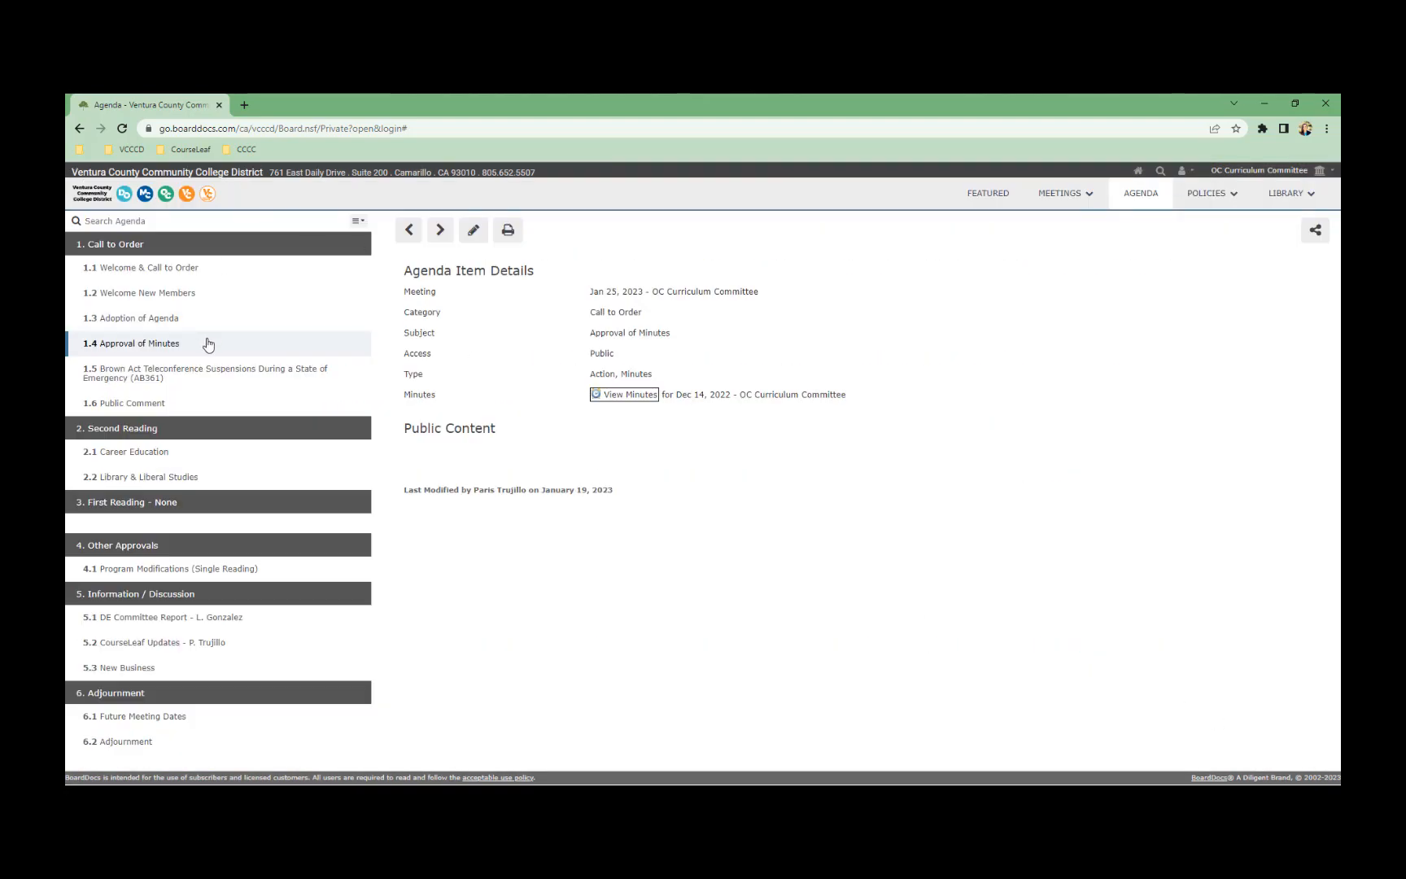
{"action": "left_click", "coordinate": [1051, 196]}
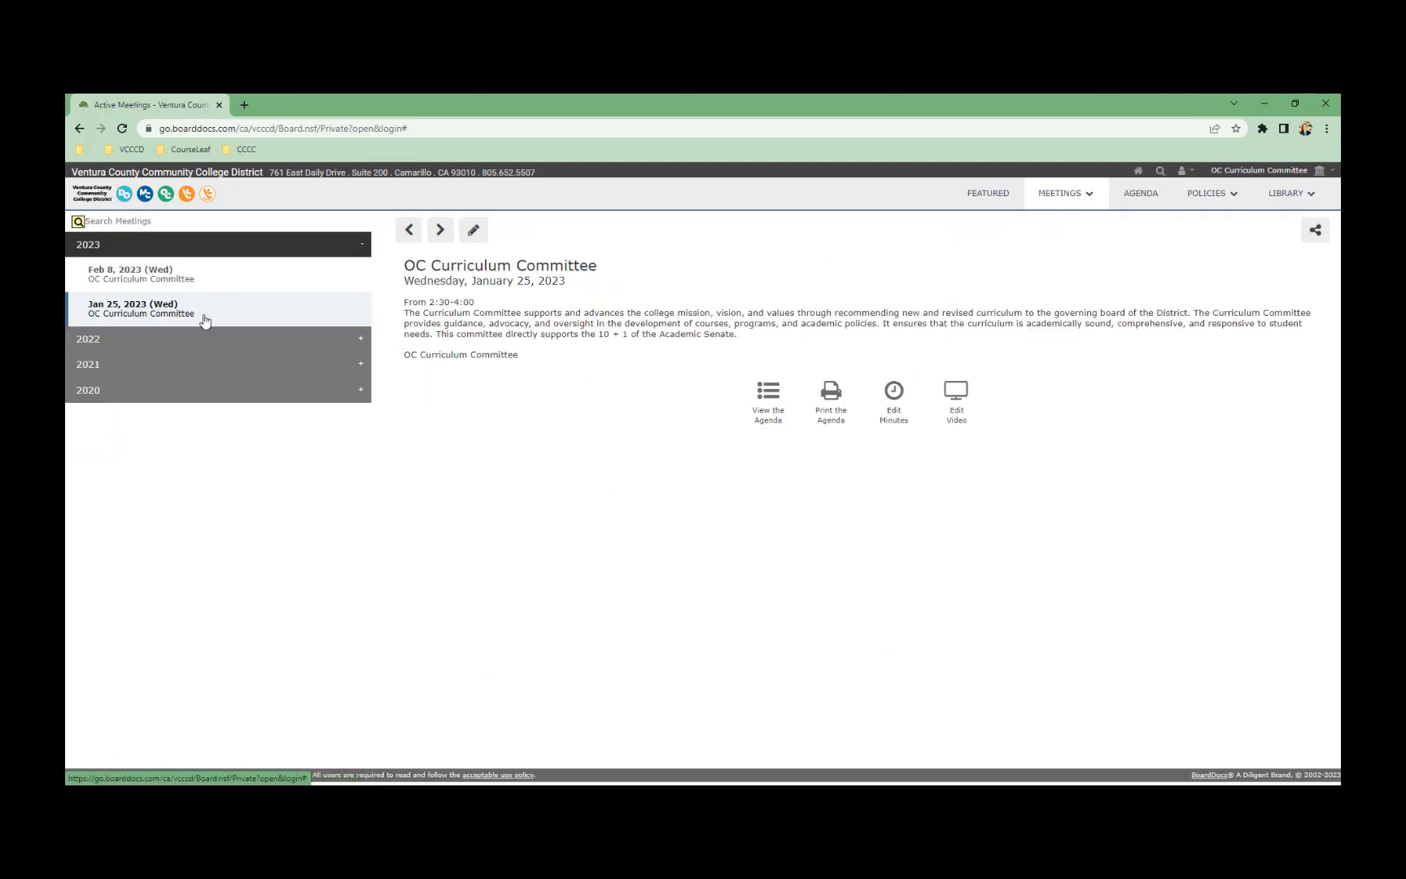
Re-save the January 25 minutes, then select the Feb 8, 2023 meeting
{"action": "left_click", "coordinate": [903, 415]}
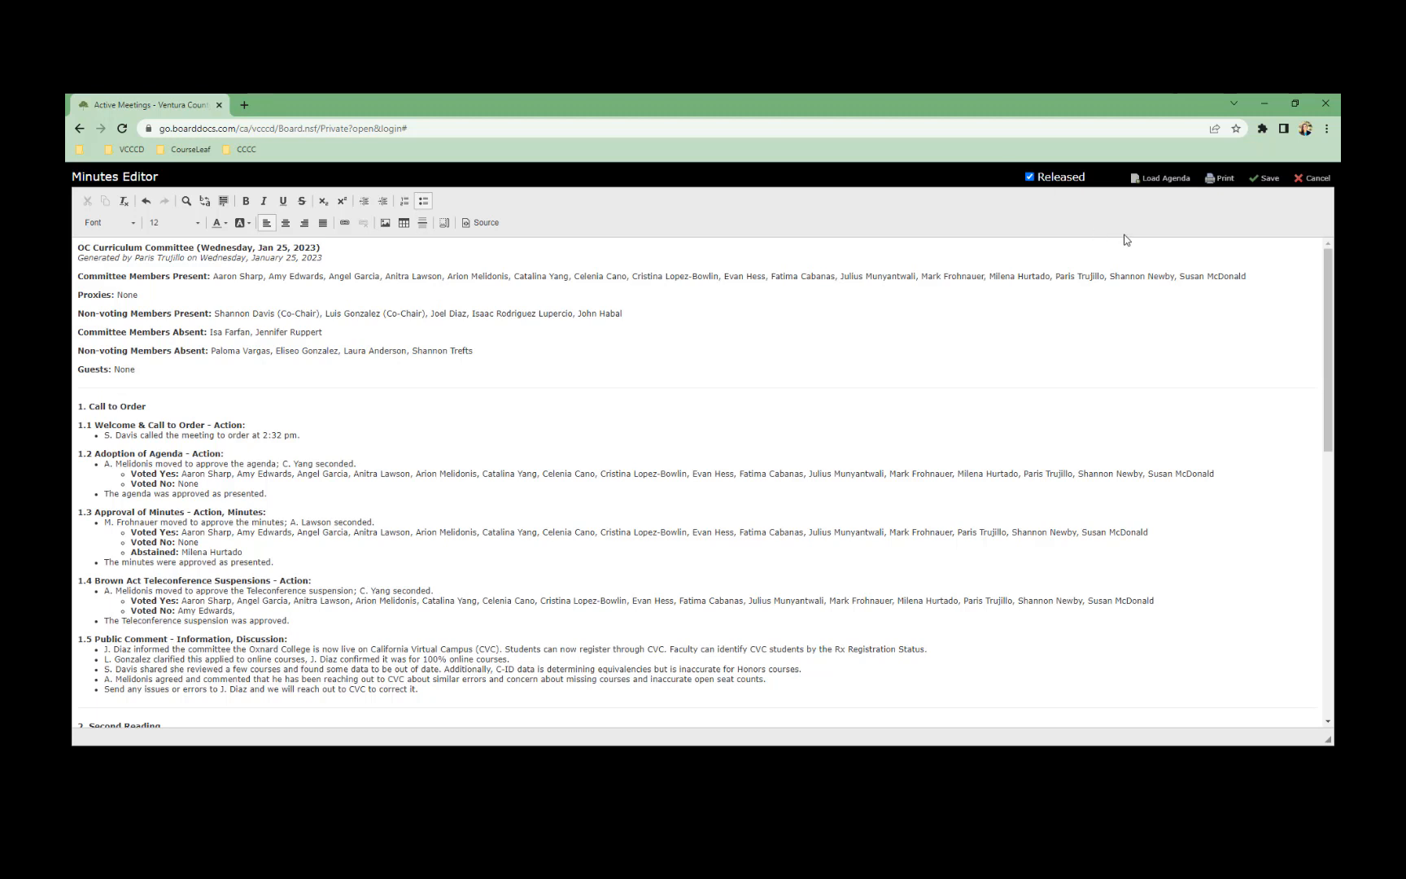
{"action": "left_click", "coordinate": [1268, 178]}
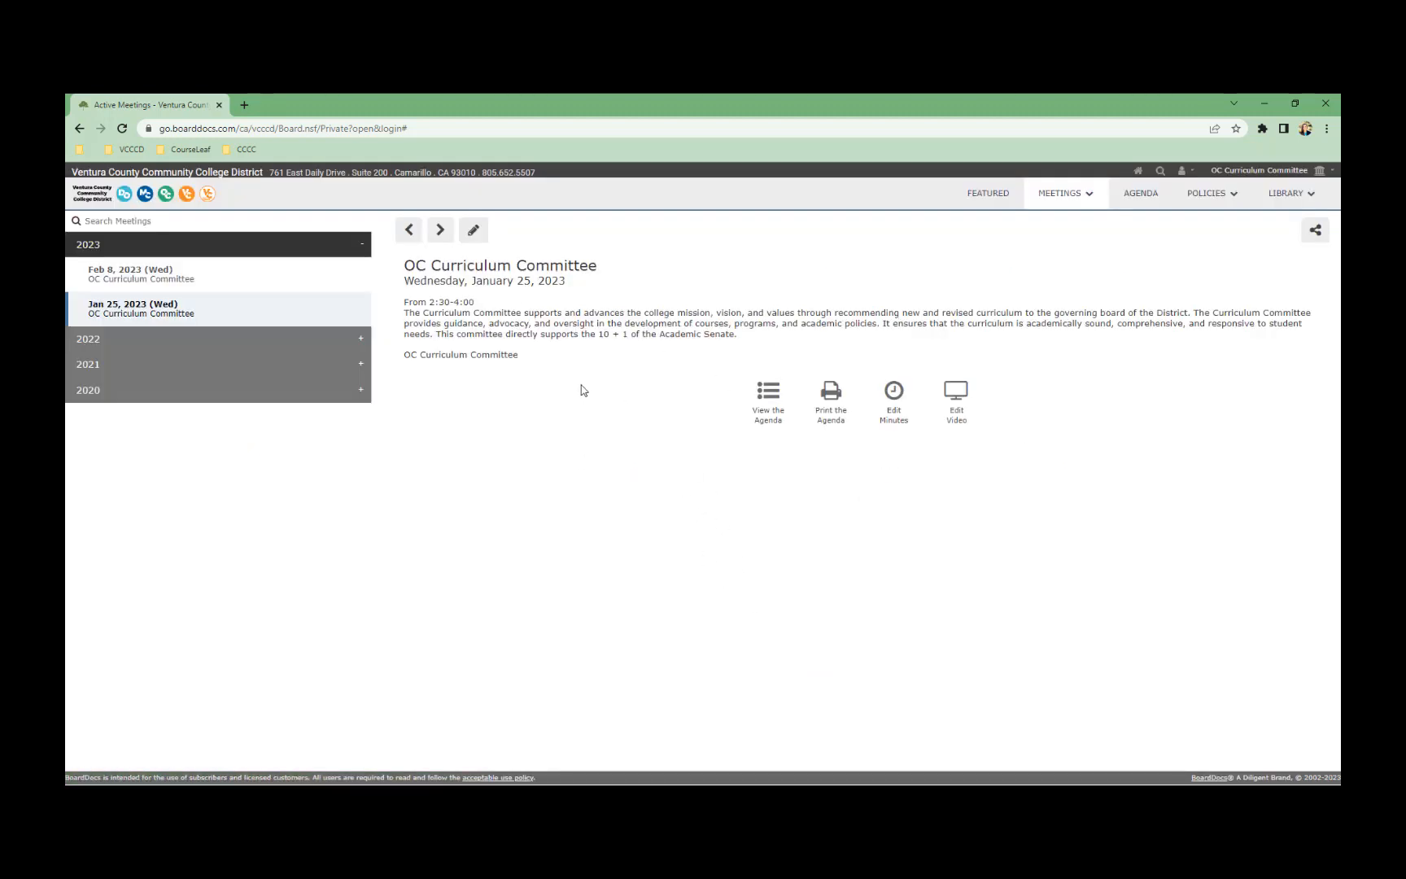
{"action": "left_click", "coordinate": [189, 285]}
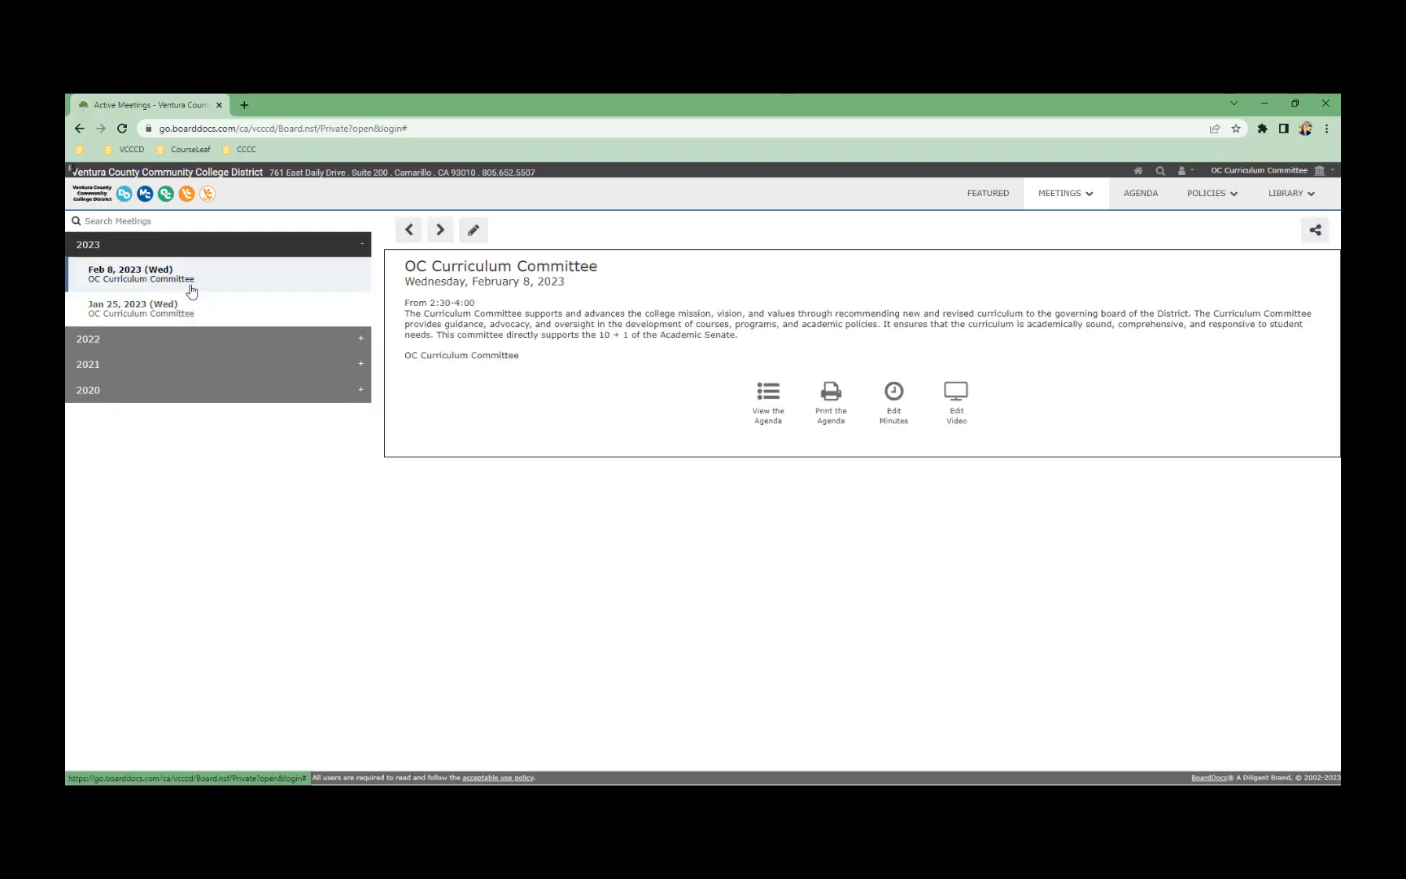
Switch the meetings list to the Draft meetings
{"action": "left_click", "coordinate": [1060, 194]}
{"action": "left_click", "coordinate": [1088, 197]}
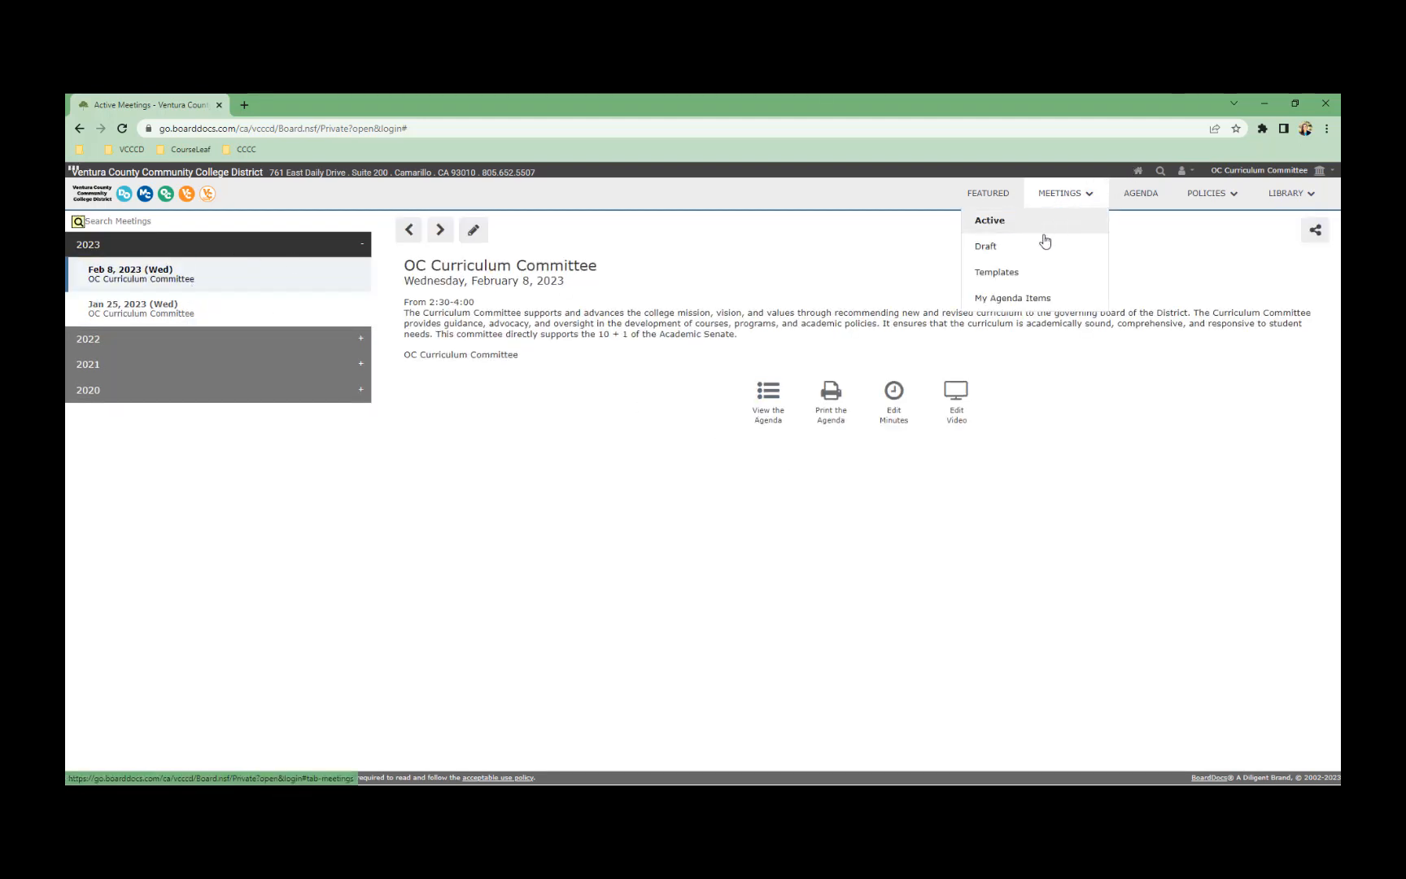
{"action": "left_click", "coordinate": [1039, 255]}
In the Apr 27, 2022 draft agenda, add New Agenda Item 1.2 and start editing it
{"action": "left_click", "coordinate": [156, 285]}
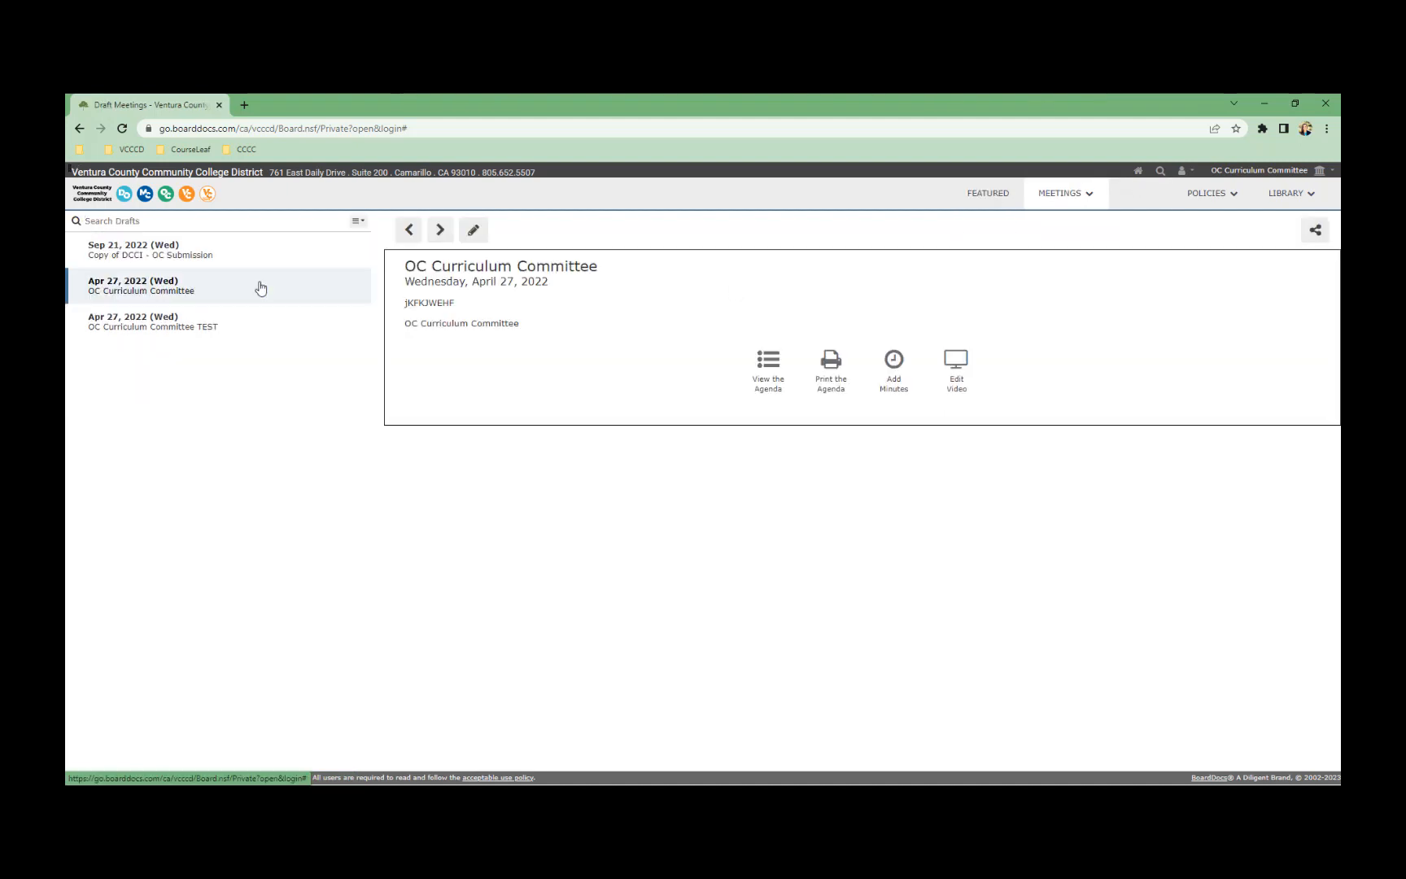
{"action": "left_click", "coordinate": [769, 374]}
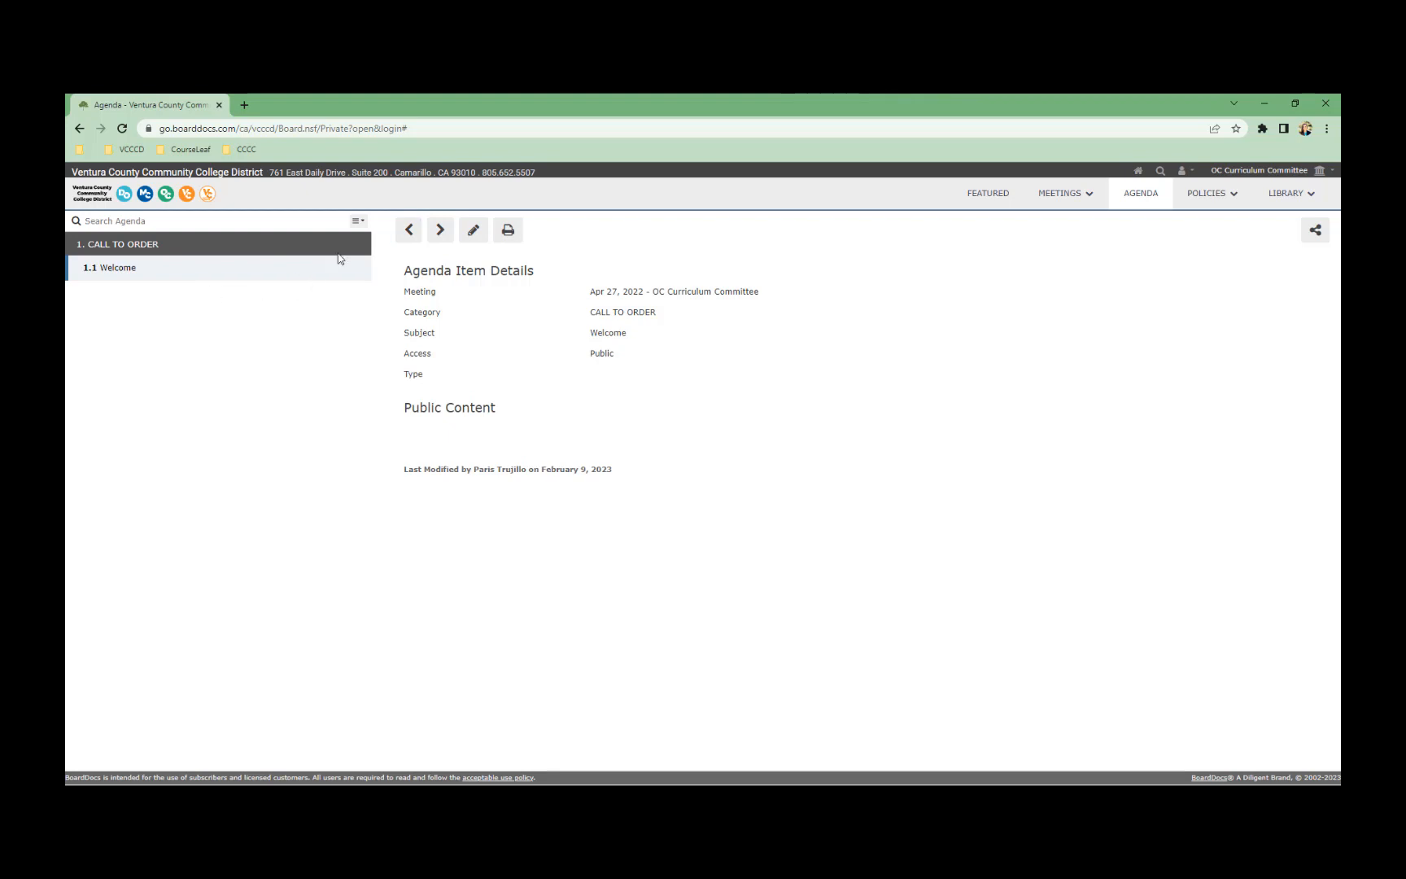
{"action": "left_click", "coordinate": [358, 221]}
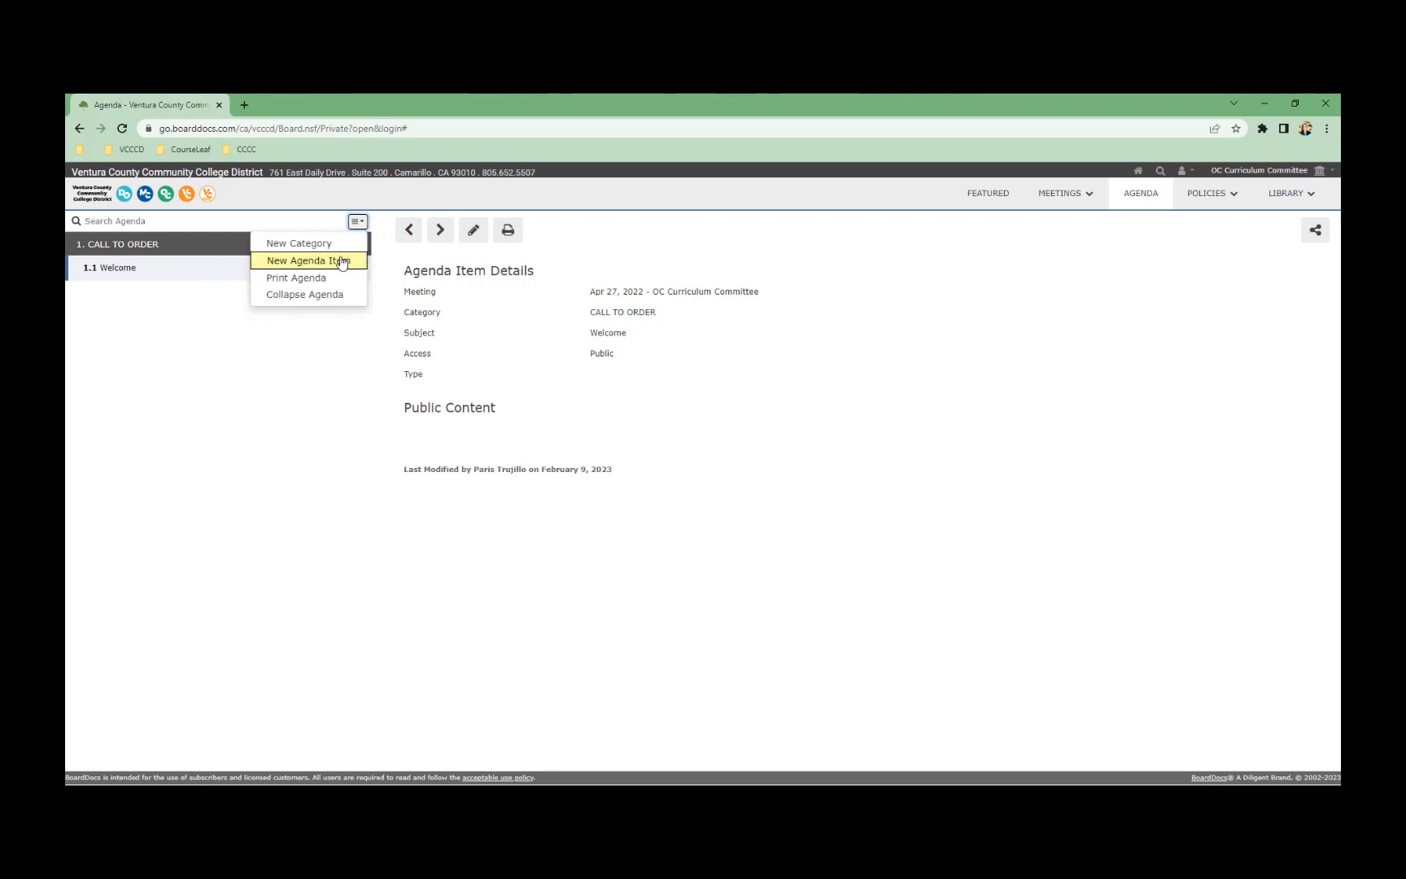
{"action": "left_click", "coordinate": [341, 261]}
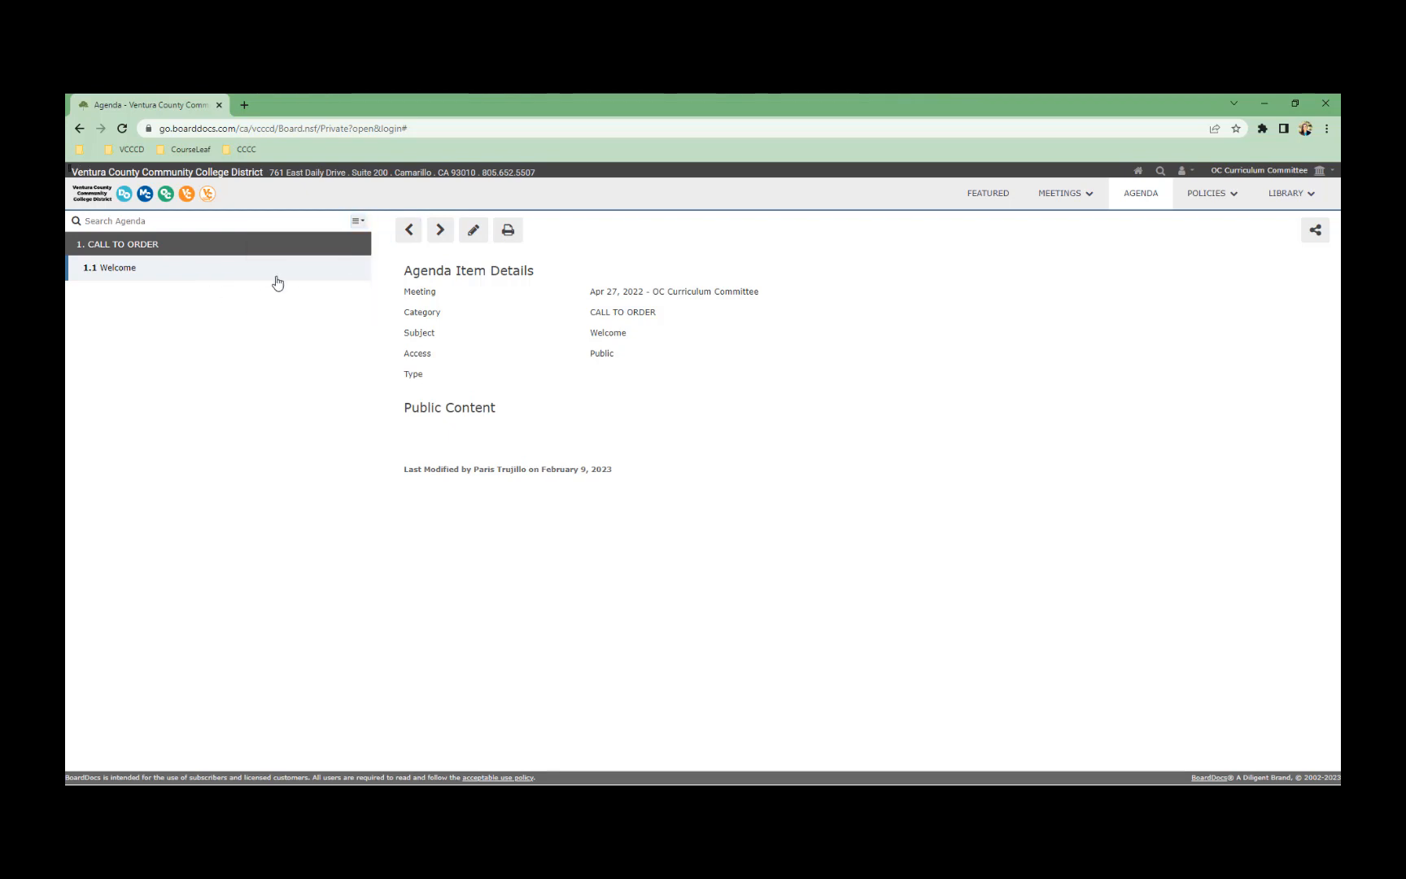
{"action": "left_click", "coordinate": [473, 230]}
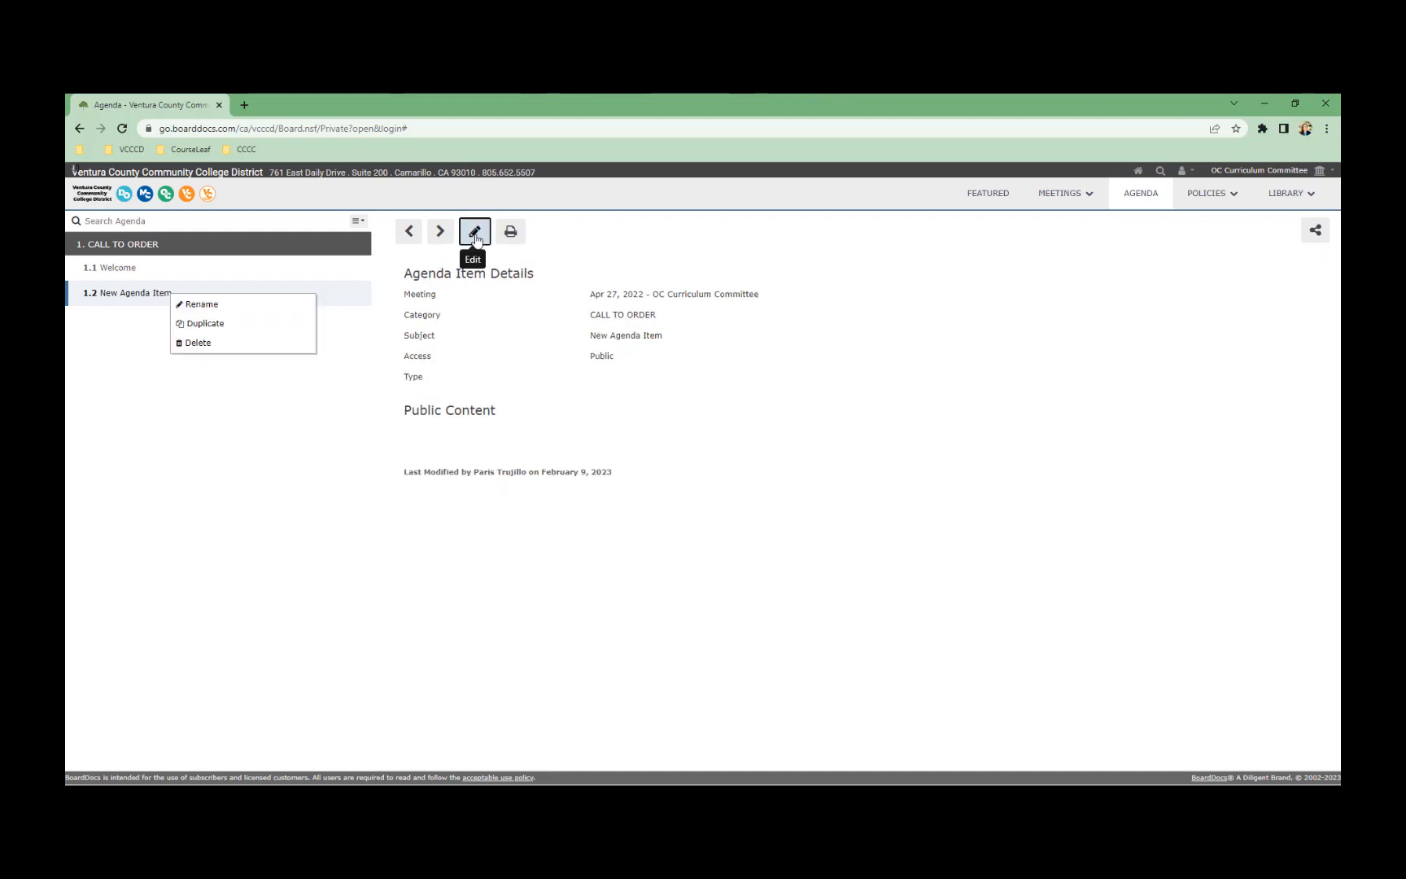
Replace the item's placeholder subject with 'Approval of Minutes'
{"action": "left_click", "coordinate": [473, 229]}
{"action": "left_click_drag", "start_coordinate": [665, 346], "coordinate": [571, 352]}
{"action": "type", "text": "Appr"}
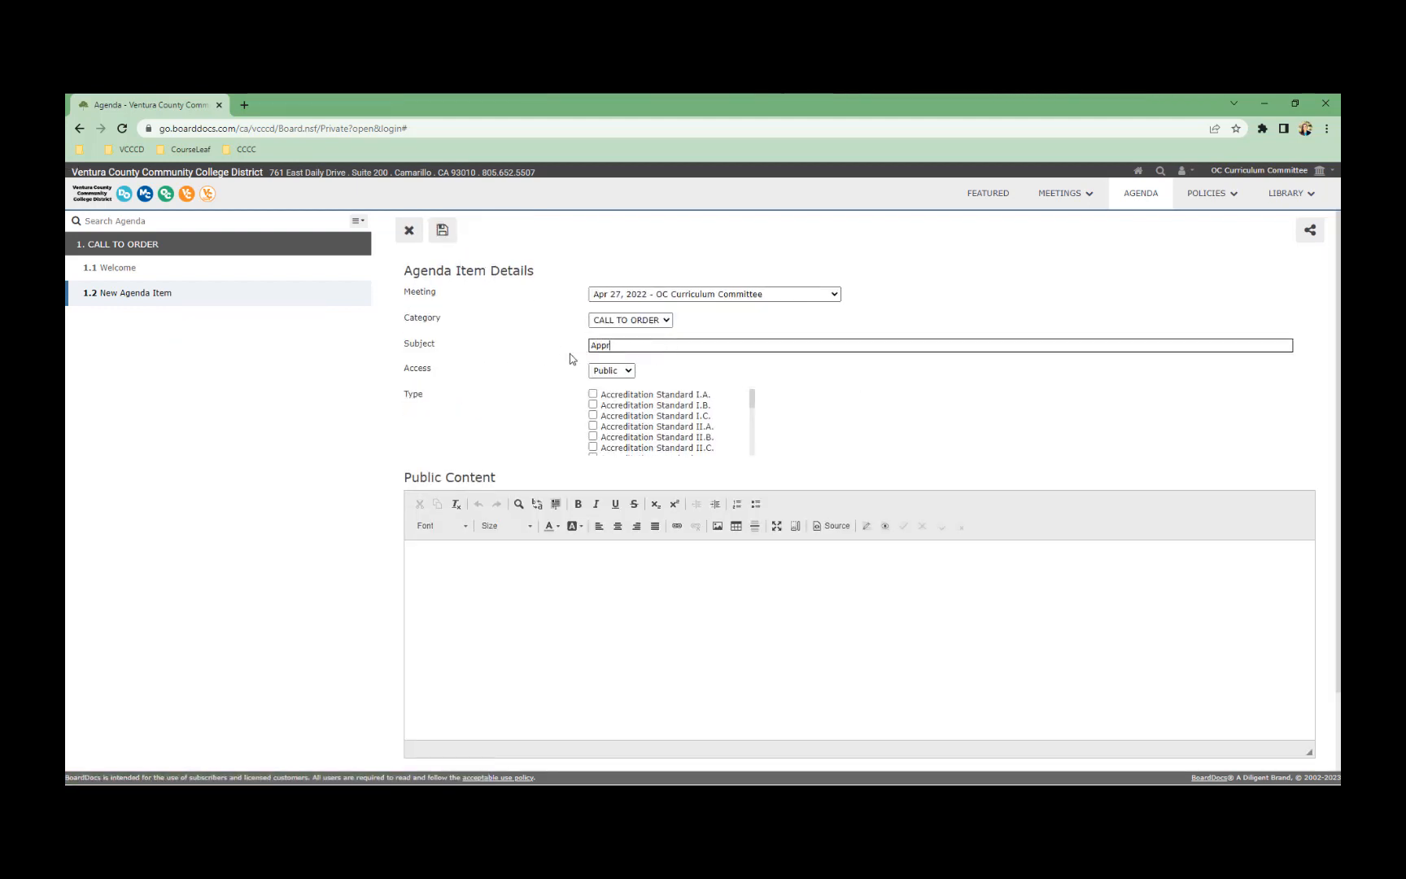
{"action": "type", "text": "oval of Minutes"}
{"action": "key", "text": "Tab"}
Set the item type to Minutes, attach the Jan 25, 2023 minutes, and save
{"action": "scroll", "coordinate": [667, 428], "scroll_direction": "down", "scroll_amount": 3}
{"action": "scroll", "coordinate": [668, 427], "scroll_direction": "down", "scroll_amount": 2}
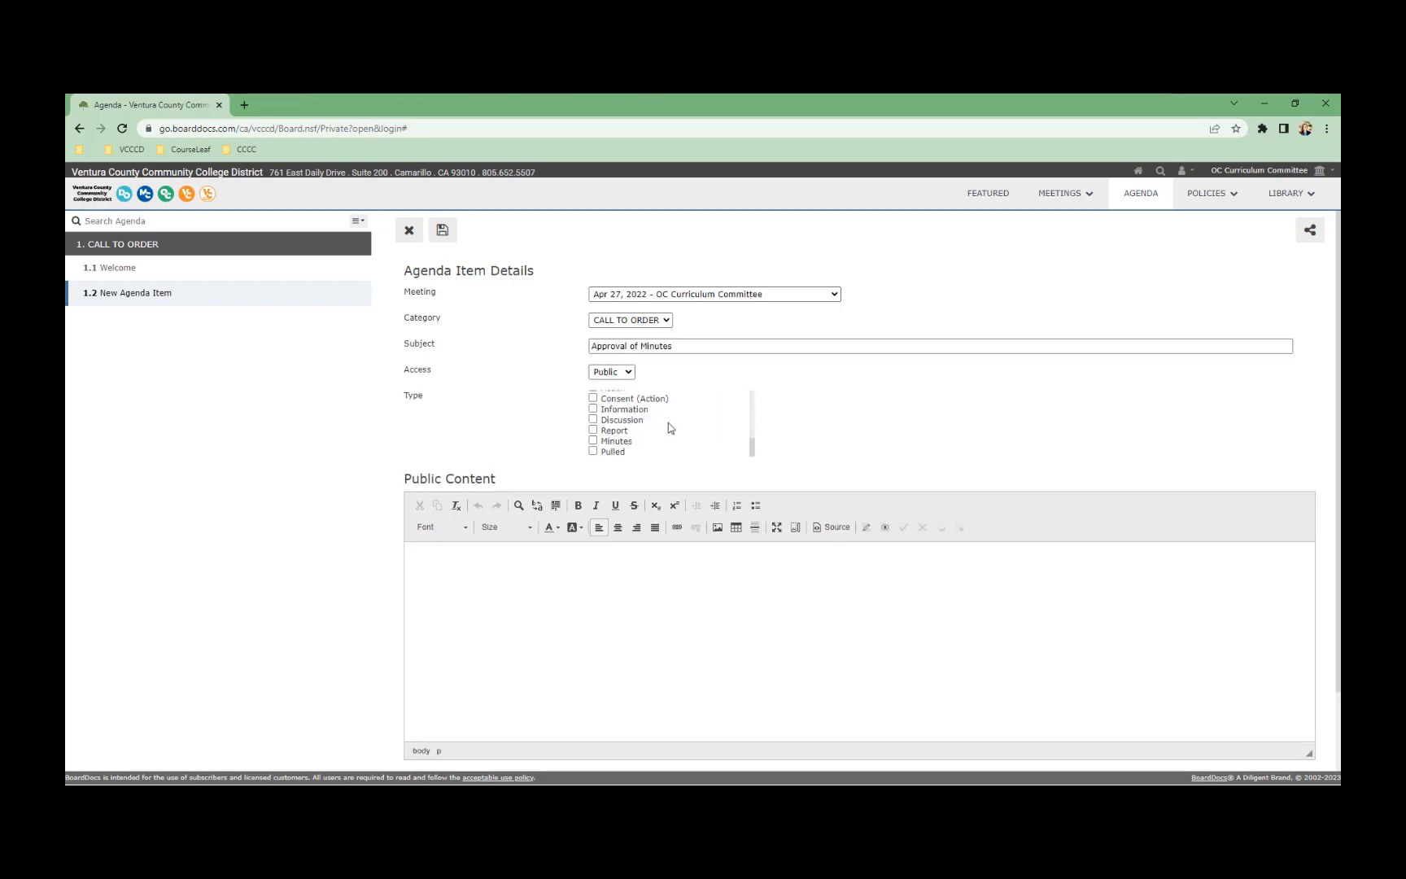
{"action": "left_click", "coordinate": [593, 441]}
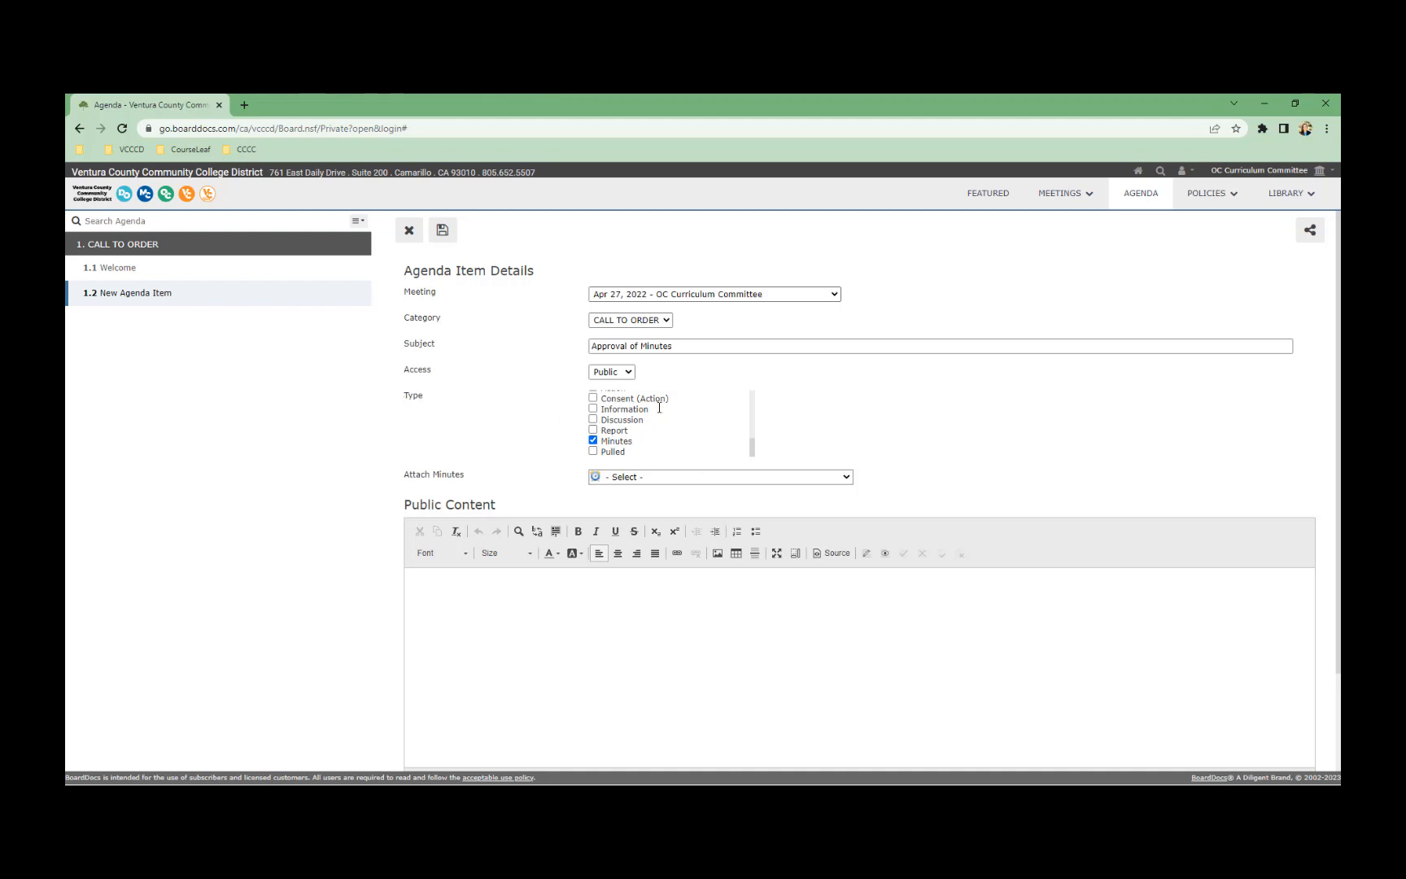
{"action": "triple_click", "coordinate": [426, 475]}
{"action": "left_click", "coordinate": [659, 477]}
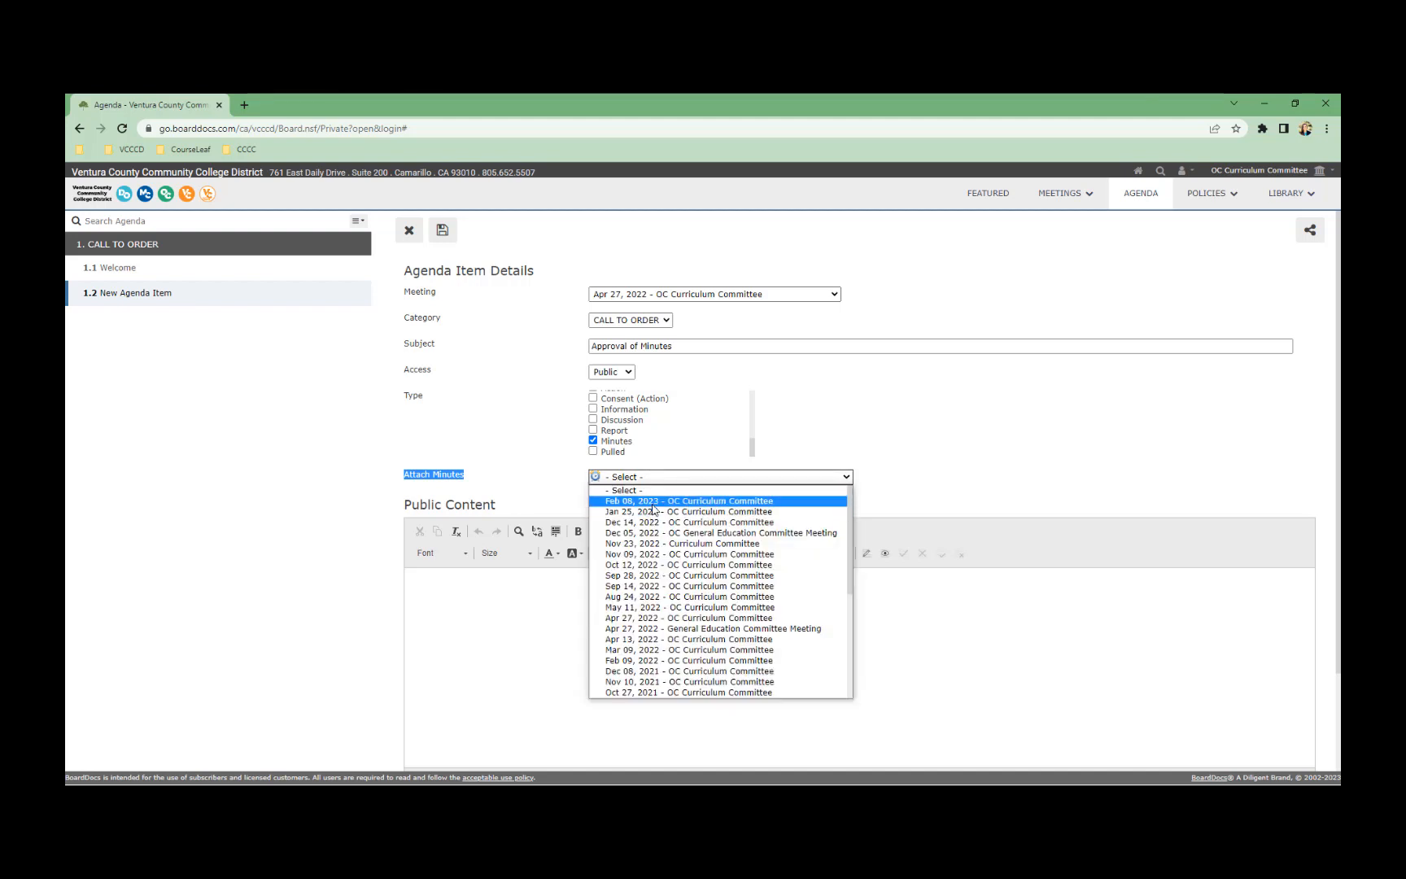
{"action": "left_click", "coordinate": [651, 512]}
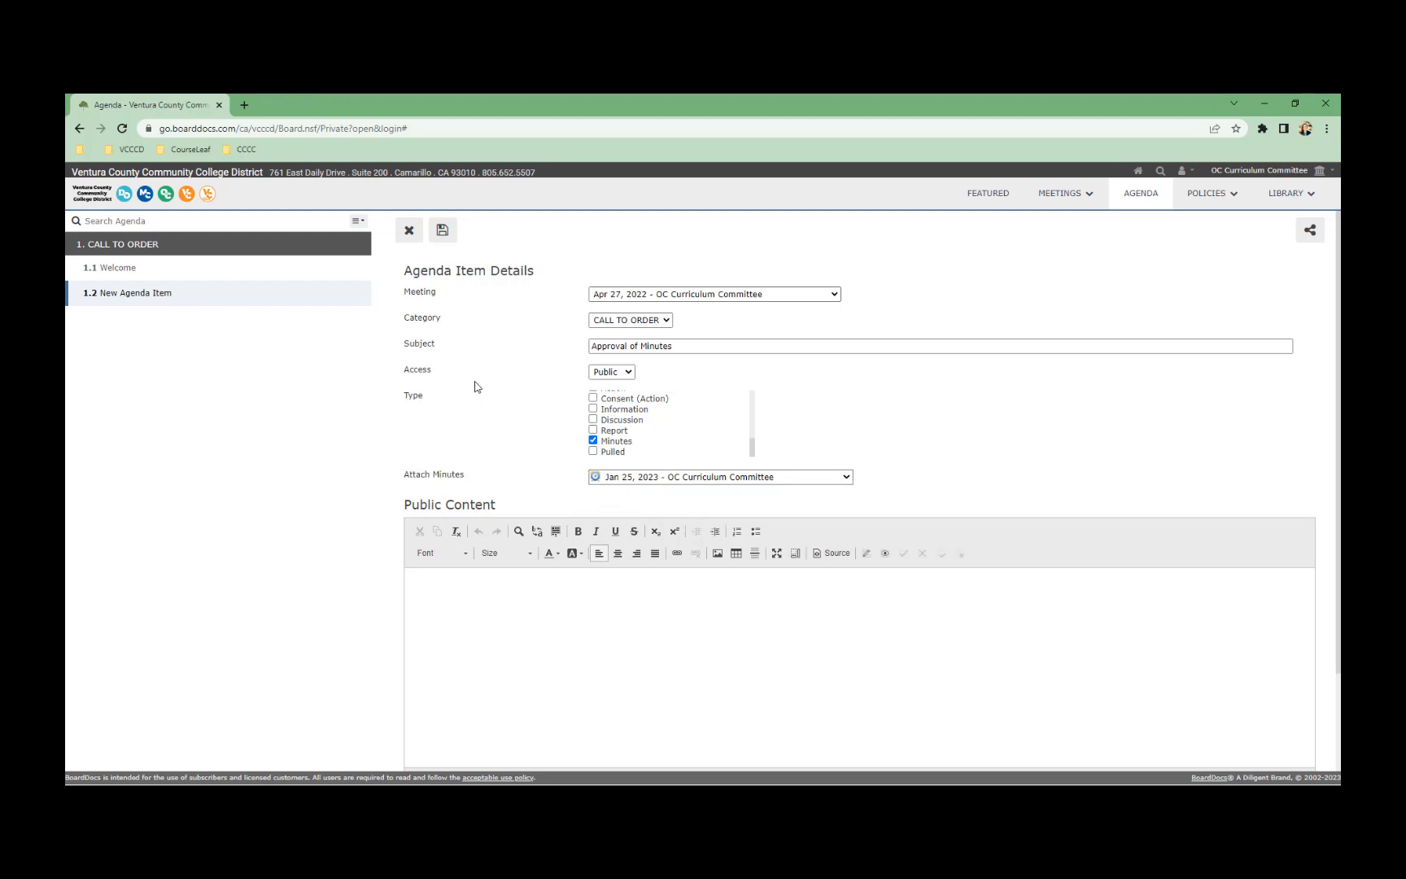
{"action": "left_click", "coordinate": [443, 229]}
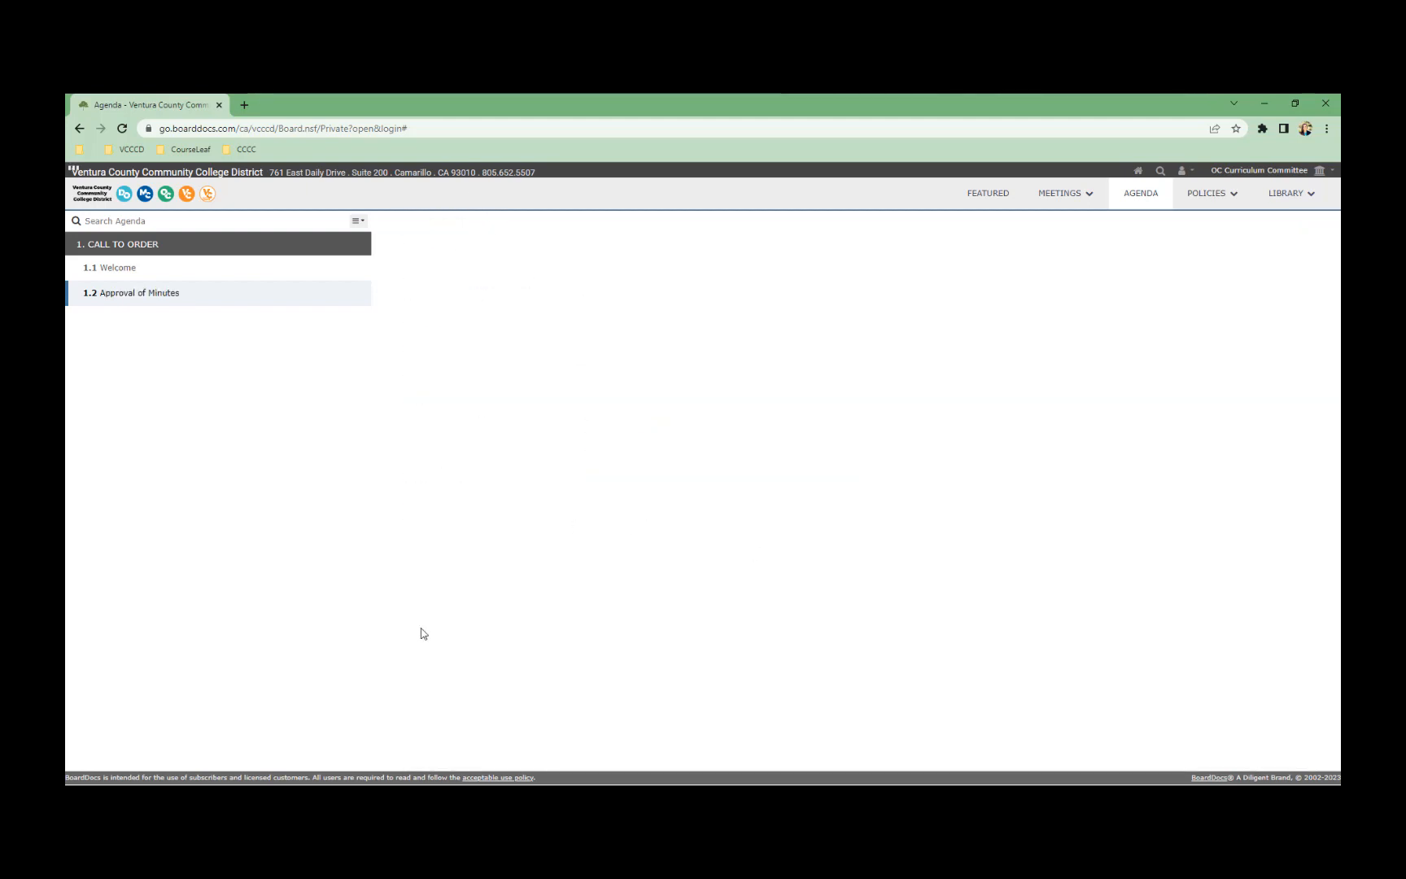
Open the saved Approval of Minutes item and preview the attached Jan 25, 2023 minutes
{"action": "left_click", "coordinate": [138, 292]}
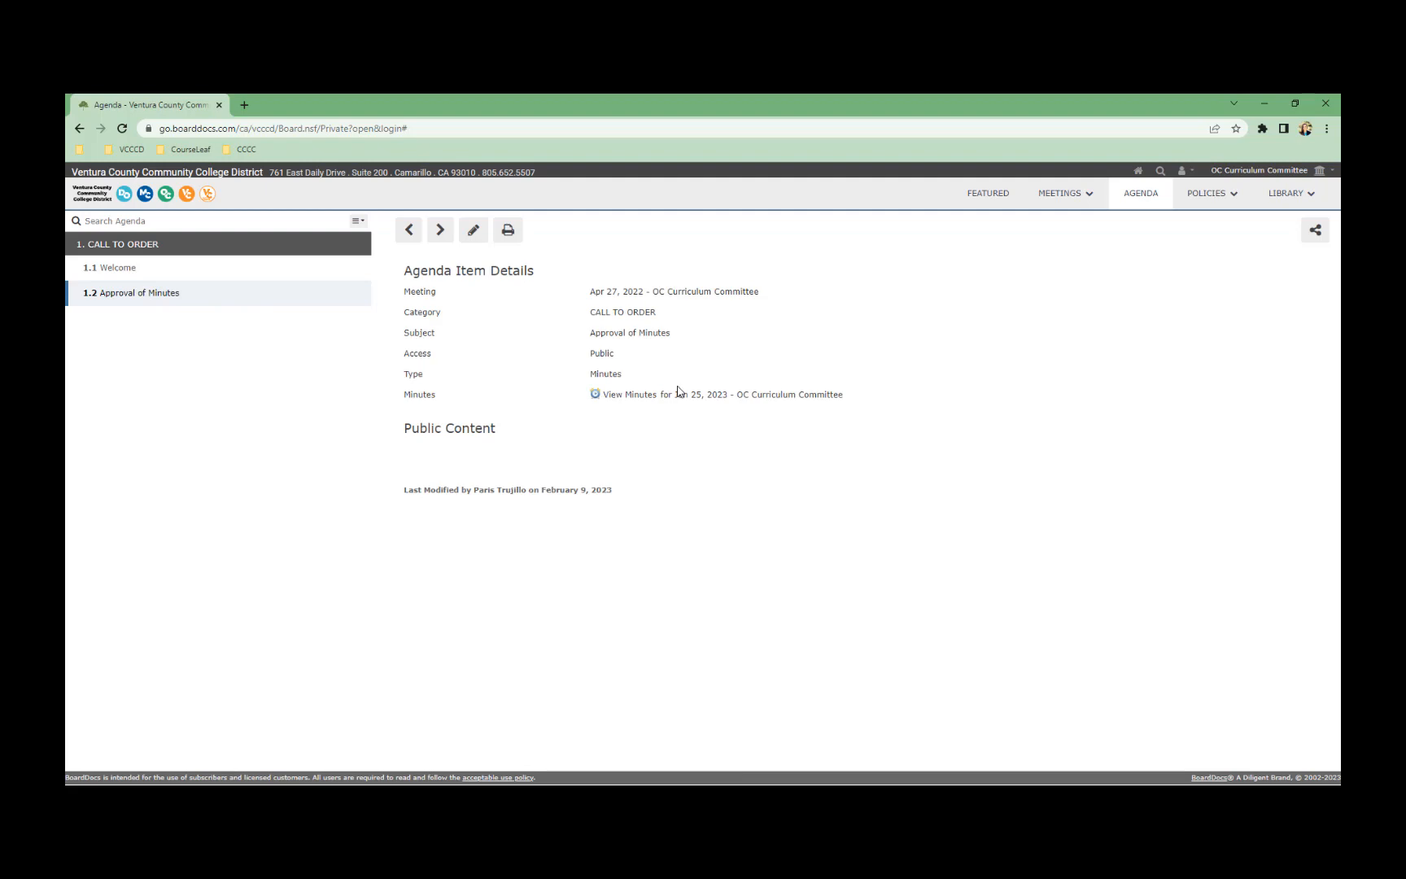
{"action": "left_click", "coordinate": [637, 396]}
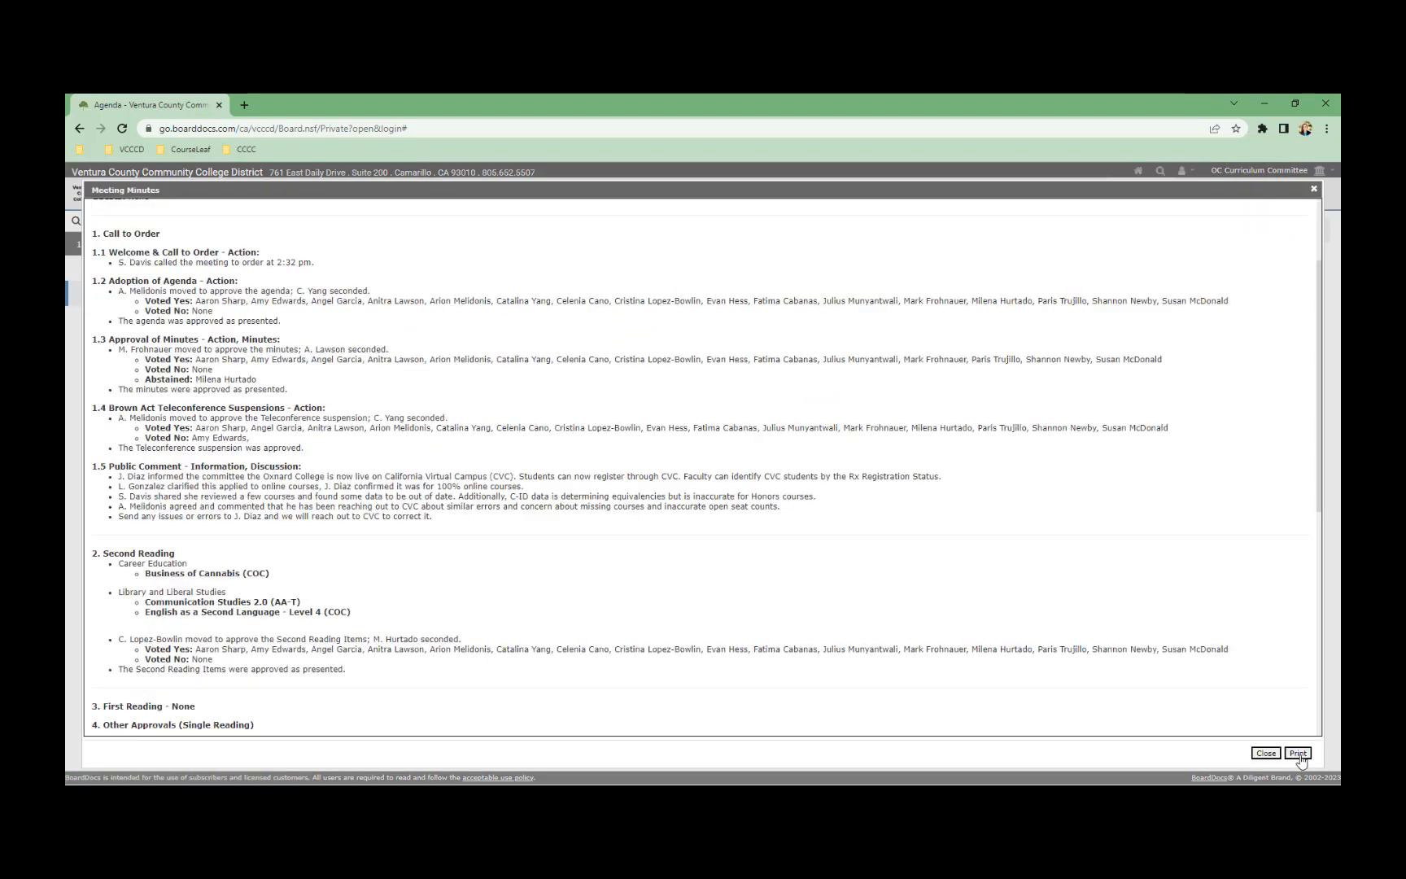
{"action": "left_click", "coordinate": [1266, 753]}
{"action": "left_click", "coordinate": [1063, 196]}
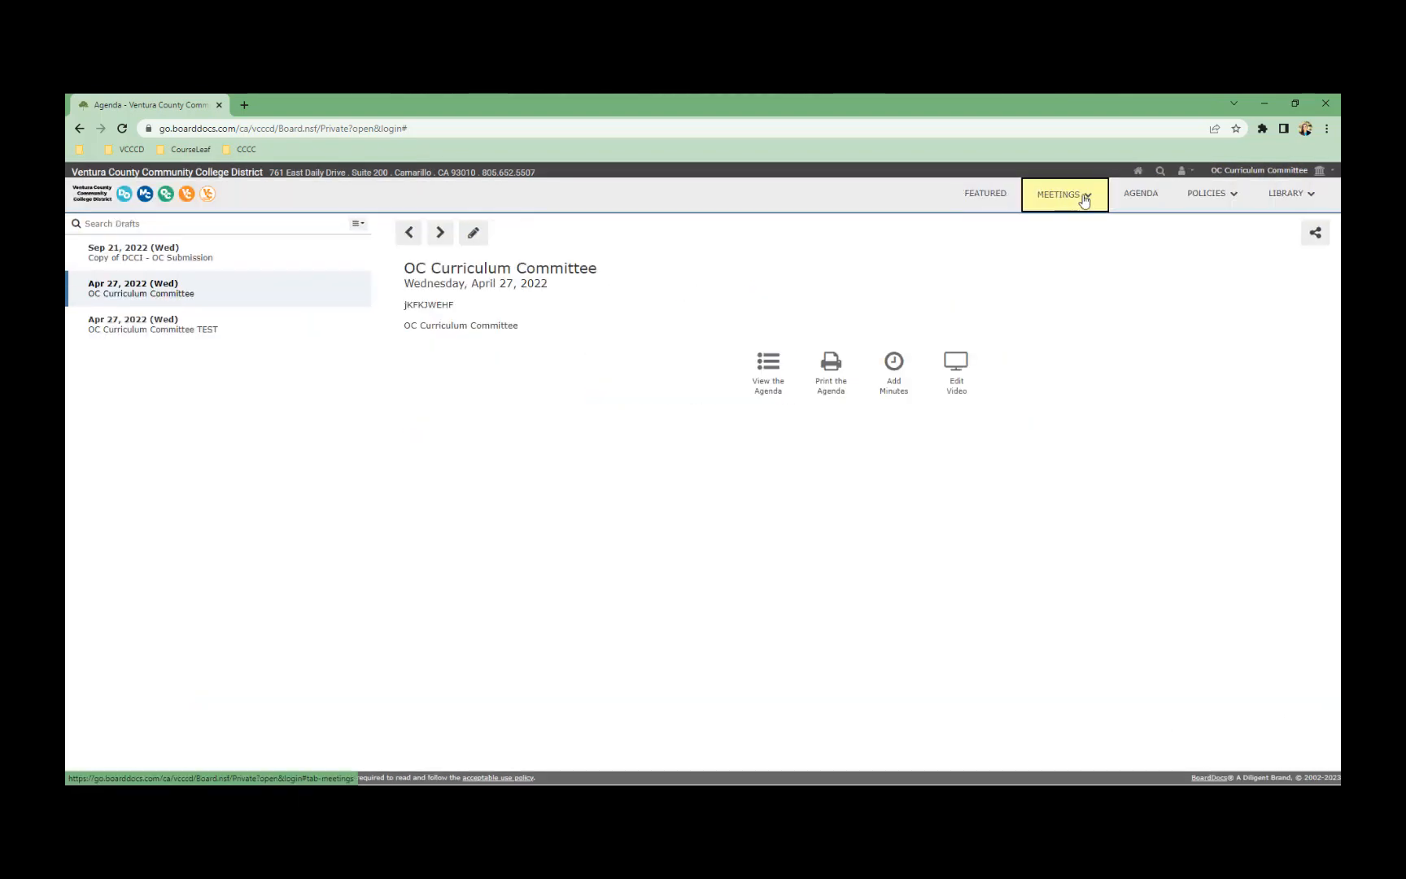
Open the OC Curriculum Committee template and scroll through its Call to Order agenda items
{"action": "left_click", "coordinate": [1023, 274]}
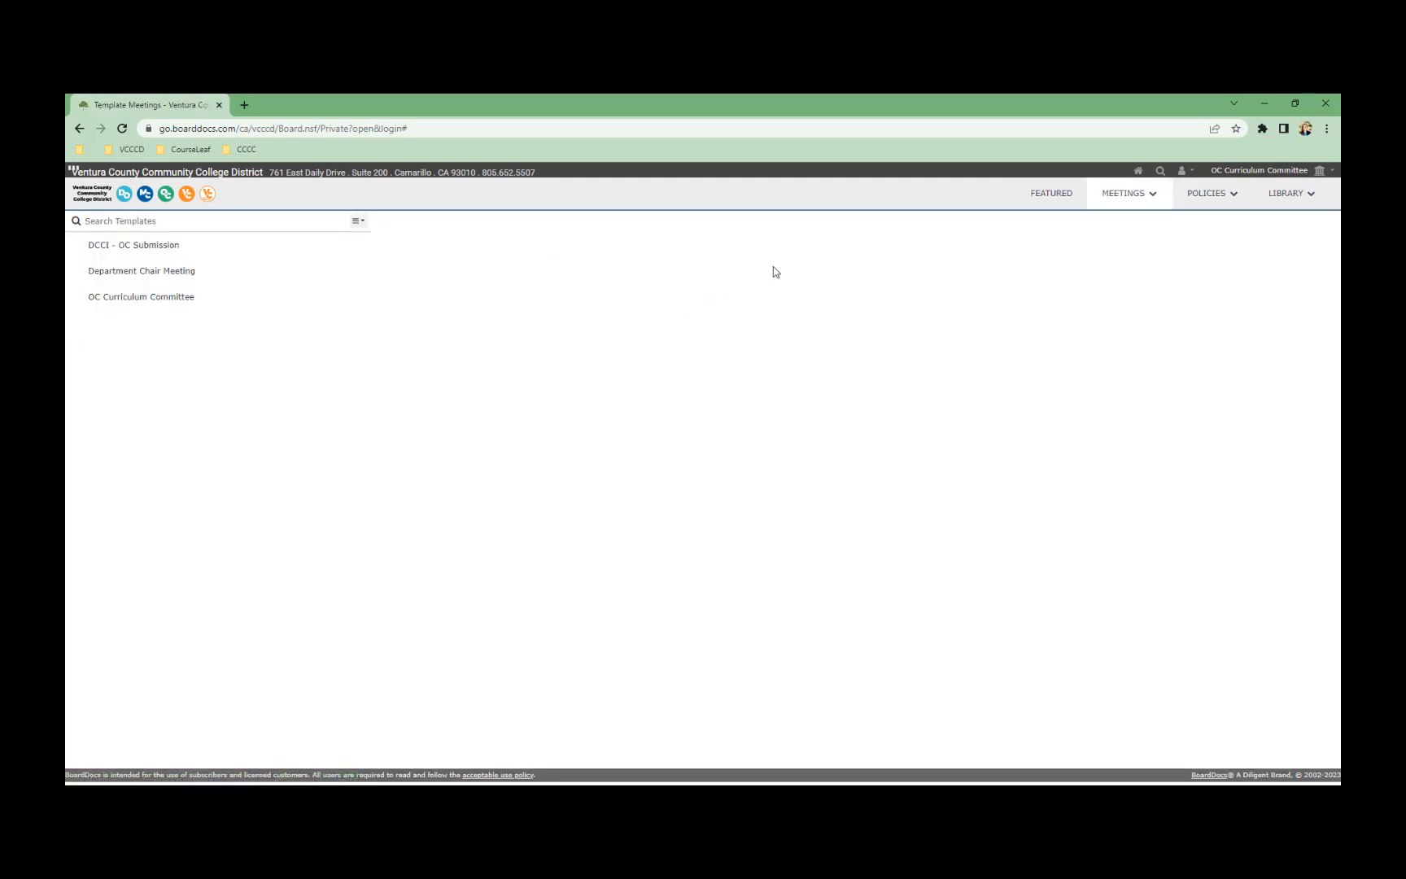
{"action": "left_click", "coordinate": [206, 291]}
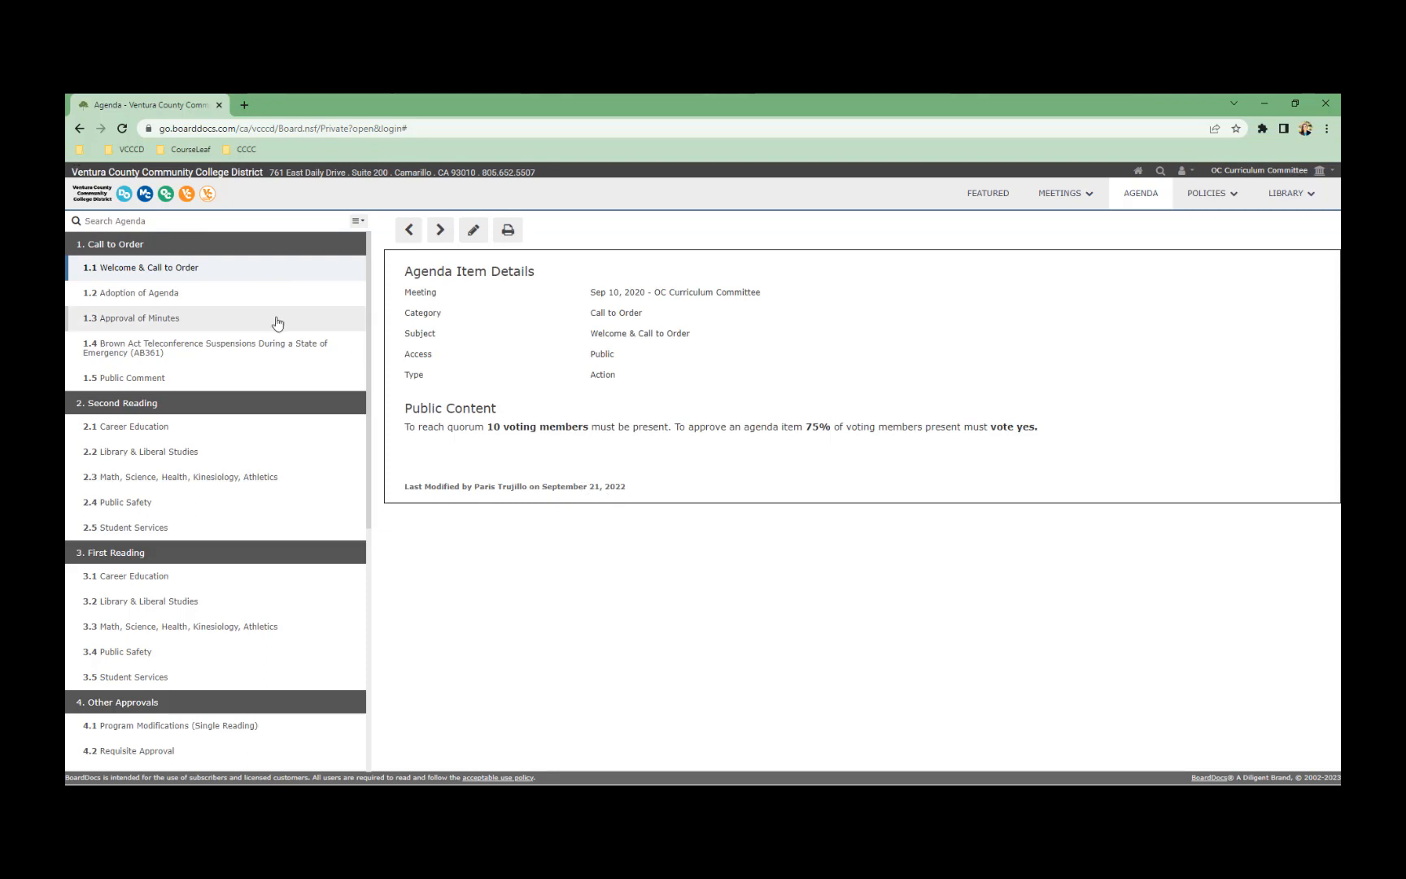
{"action": "scroll", "coordinate": [262, 385], "scroll_direction": "down", "scroll_amount": 5}
{"action": "scroll", "coordinate": [262, 386], "scroll_direction": "up", "scroll_amount": 5}
{"action": "scroll", "coordinate": [244, 382], "scroll_direction": "down", "scroll_amount": 4}
{"action": "scroll", "coordinate": [299, 408], "scroll_direction": "up", "scroll_amount": 4}
{"action": "scroll", "coordinate": [299, 408], "scroll_direction": "down", "scroll_amount": 5}
{"action": "scroll", "coordinate": [303, 407], "scroll_direction": "up", "scroll_amount": 5}
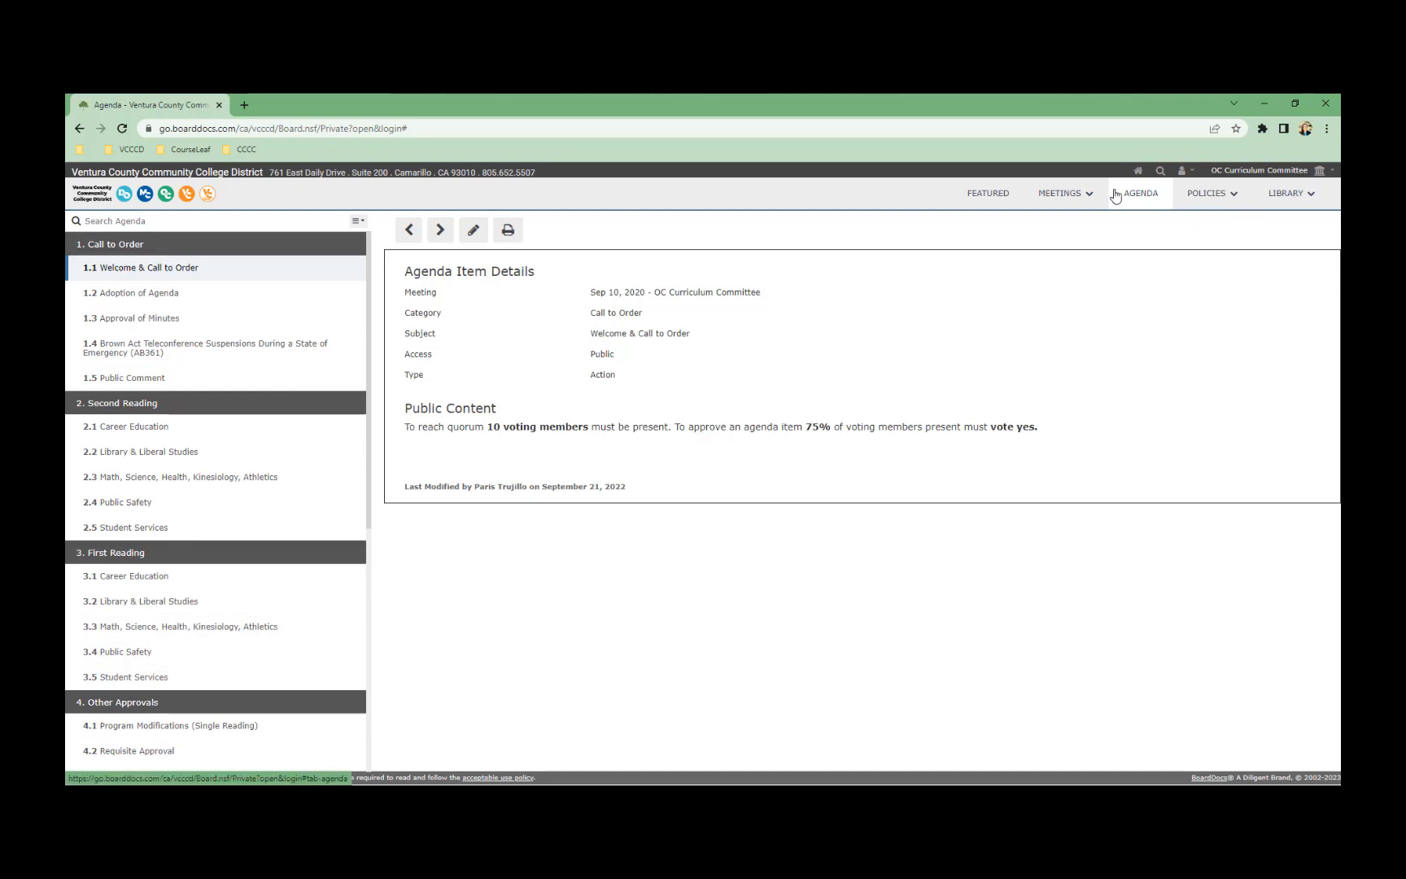
{"action": "left_click", "coordinate": [1086, 195]}
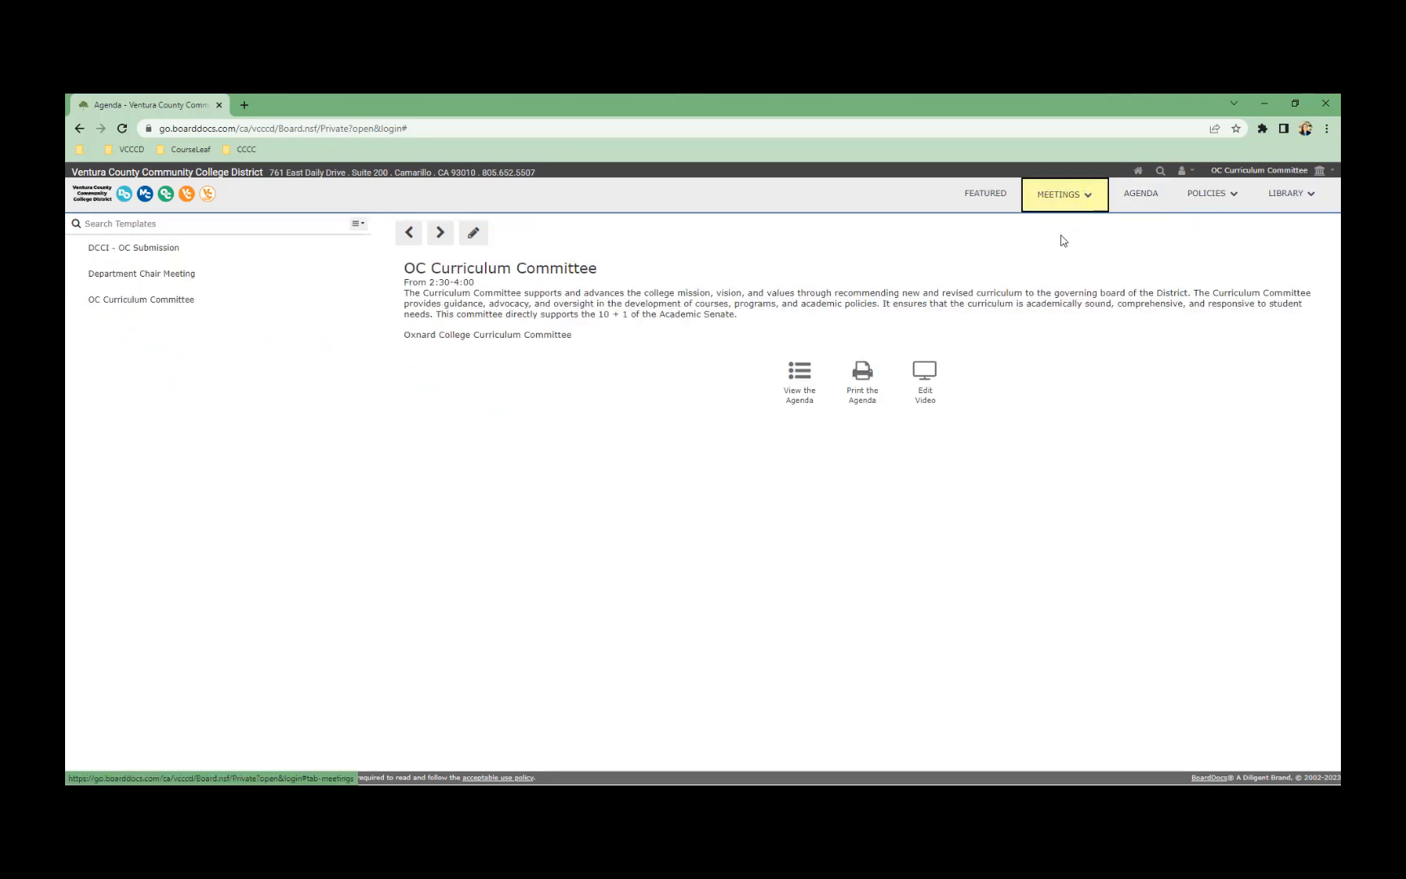
In Active meetings, cancel a started duplicate of Feb 8, 2023, then edit its minutes
{"action": "left_click", "coordinate": [1088, 198]}
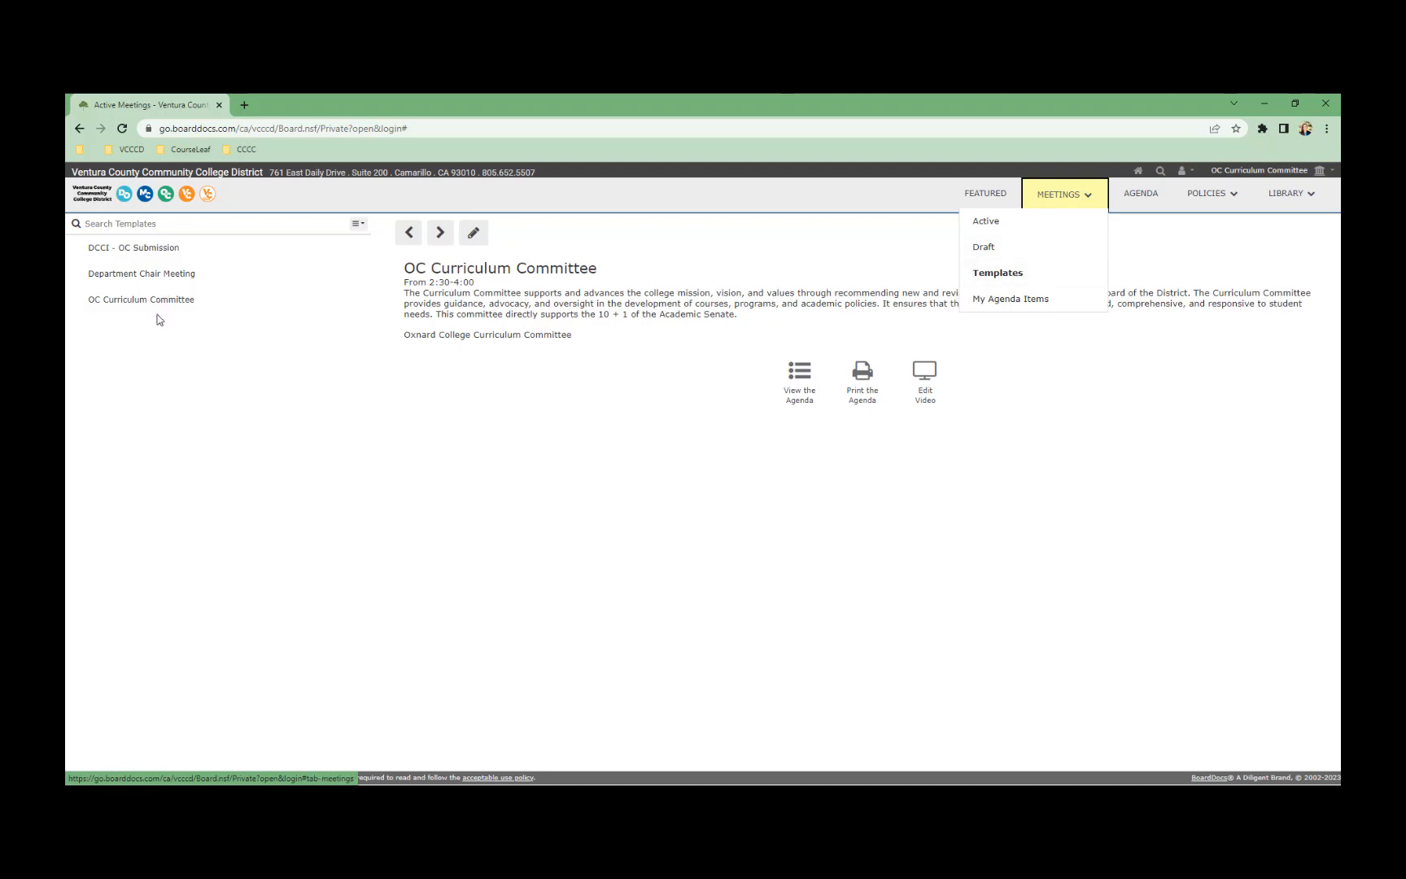
{"action": "left_click", "coordinate": [982, 222]}
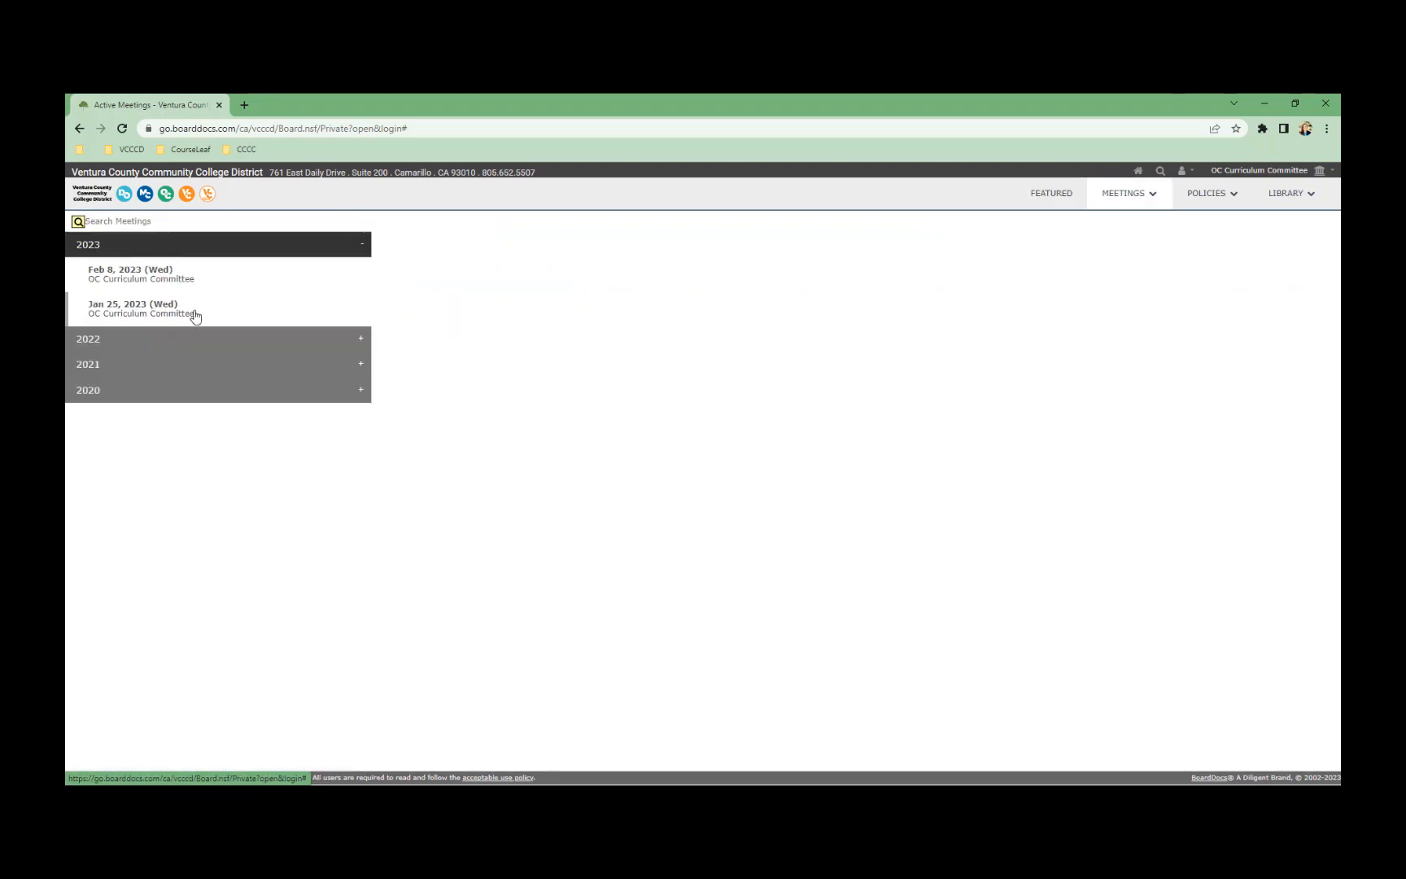
{"action": "right_click", "coordinate": [162, 277]}
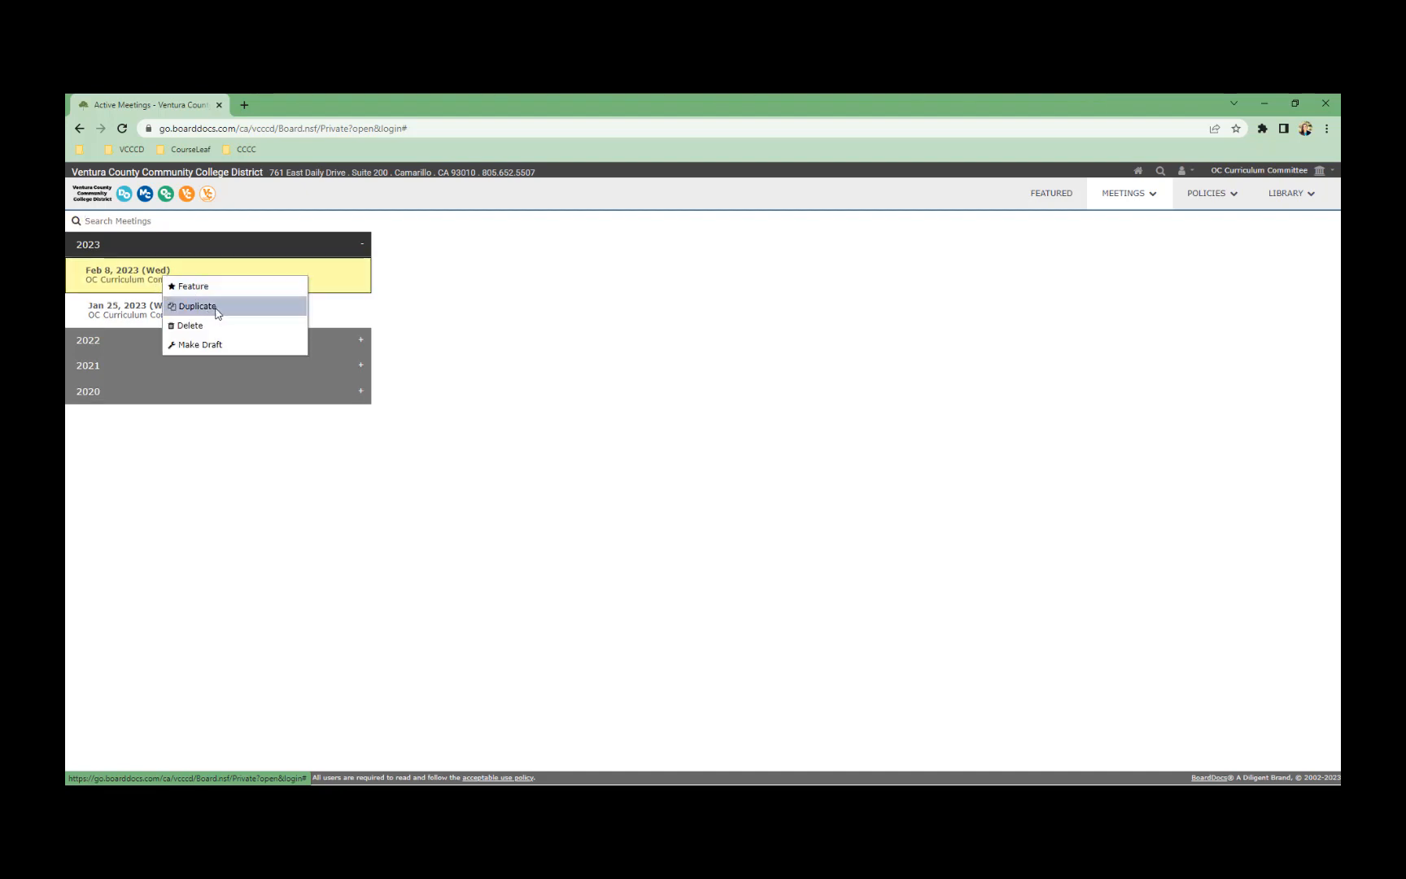
{"action": "left_click", "coordinate": [198, 306]}
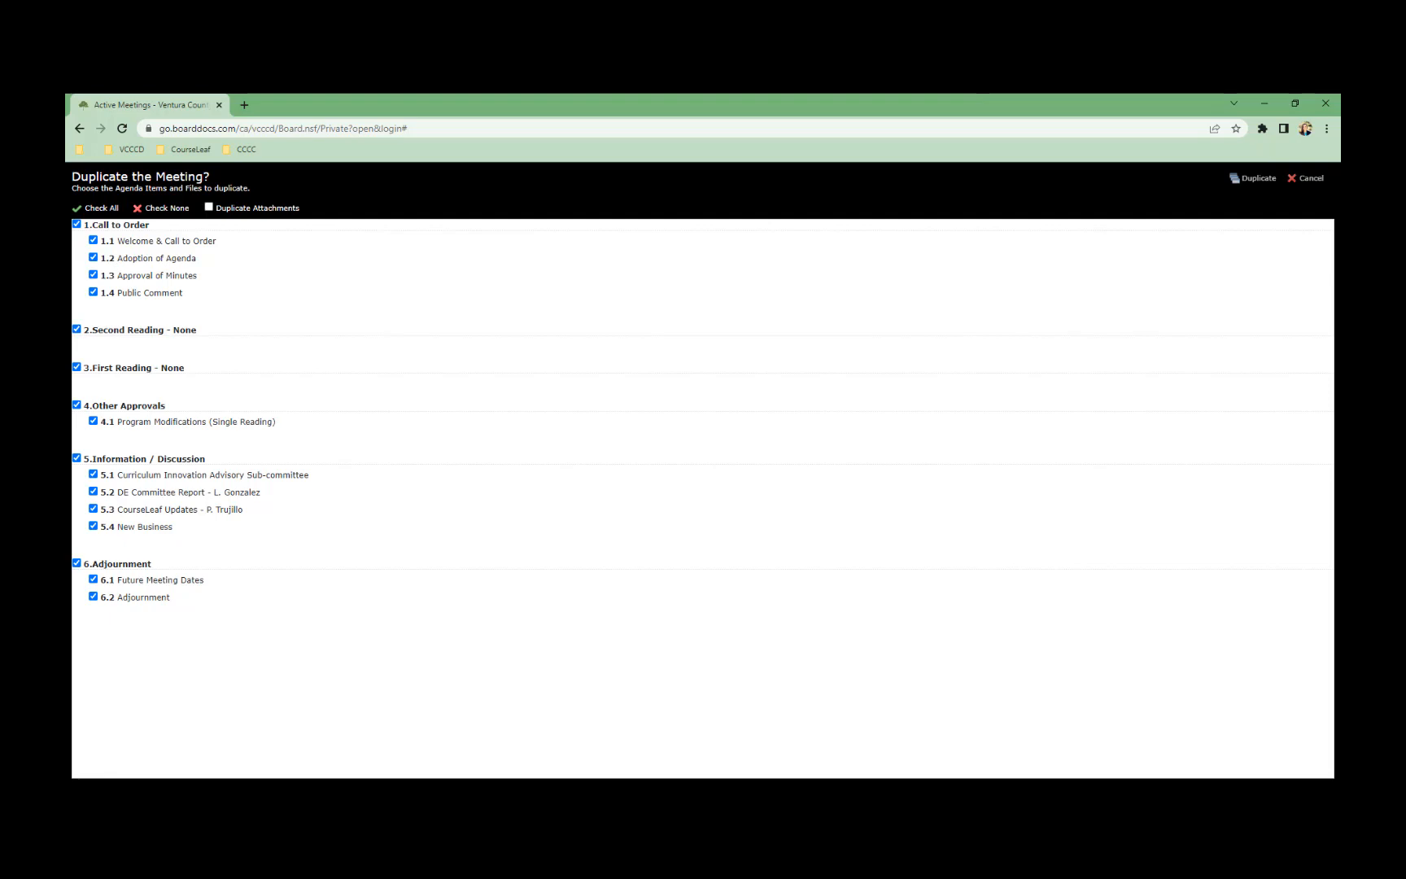
{"action": "left_click", "coordinate": [1306, 178]}
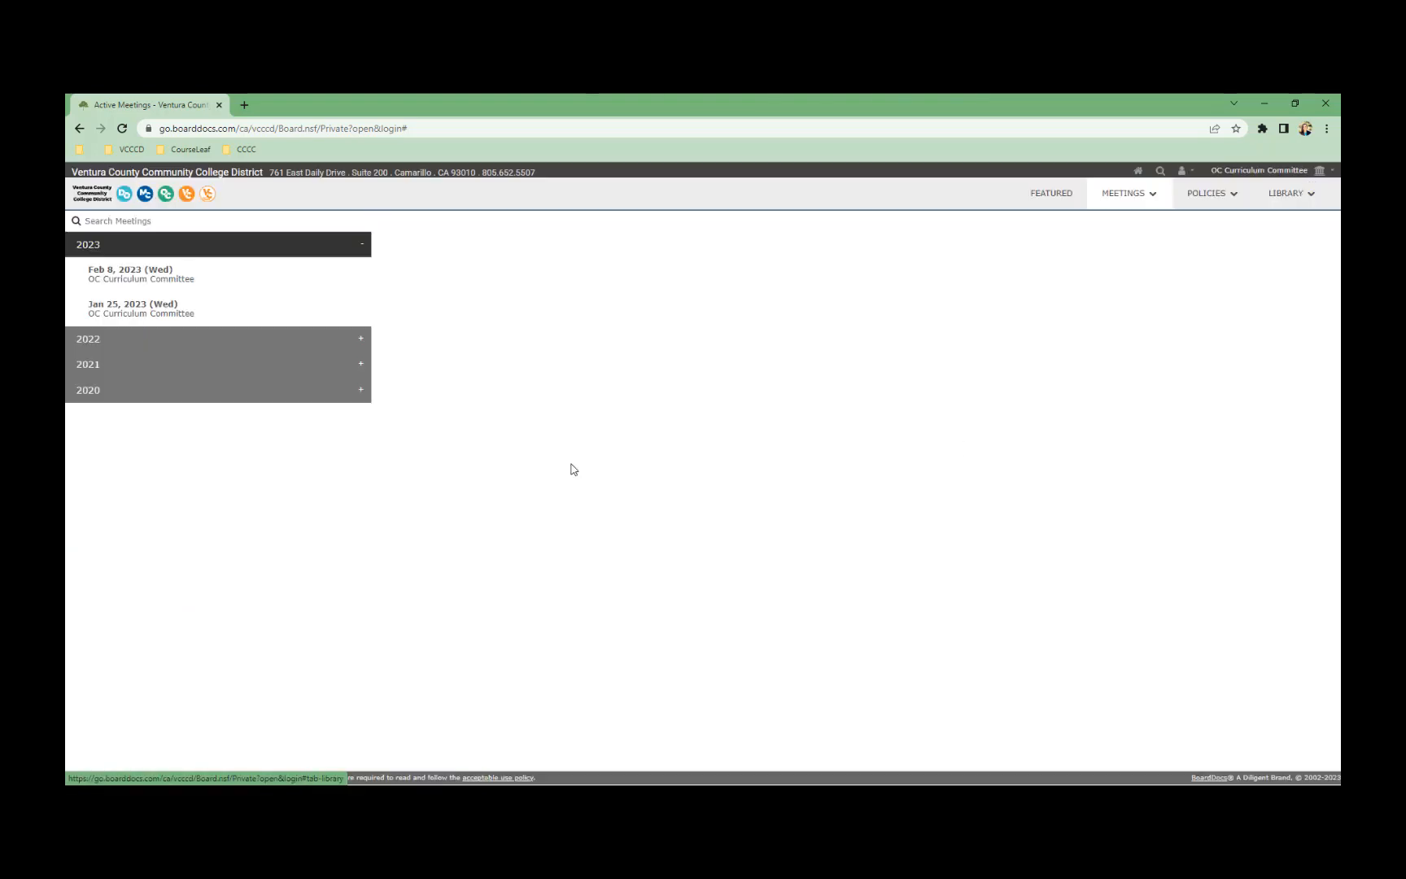
{"action": "left_click", "coordinate": [188, 280]}
{"action": "left_click", "coordinate": [907, 426]}
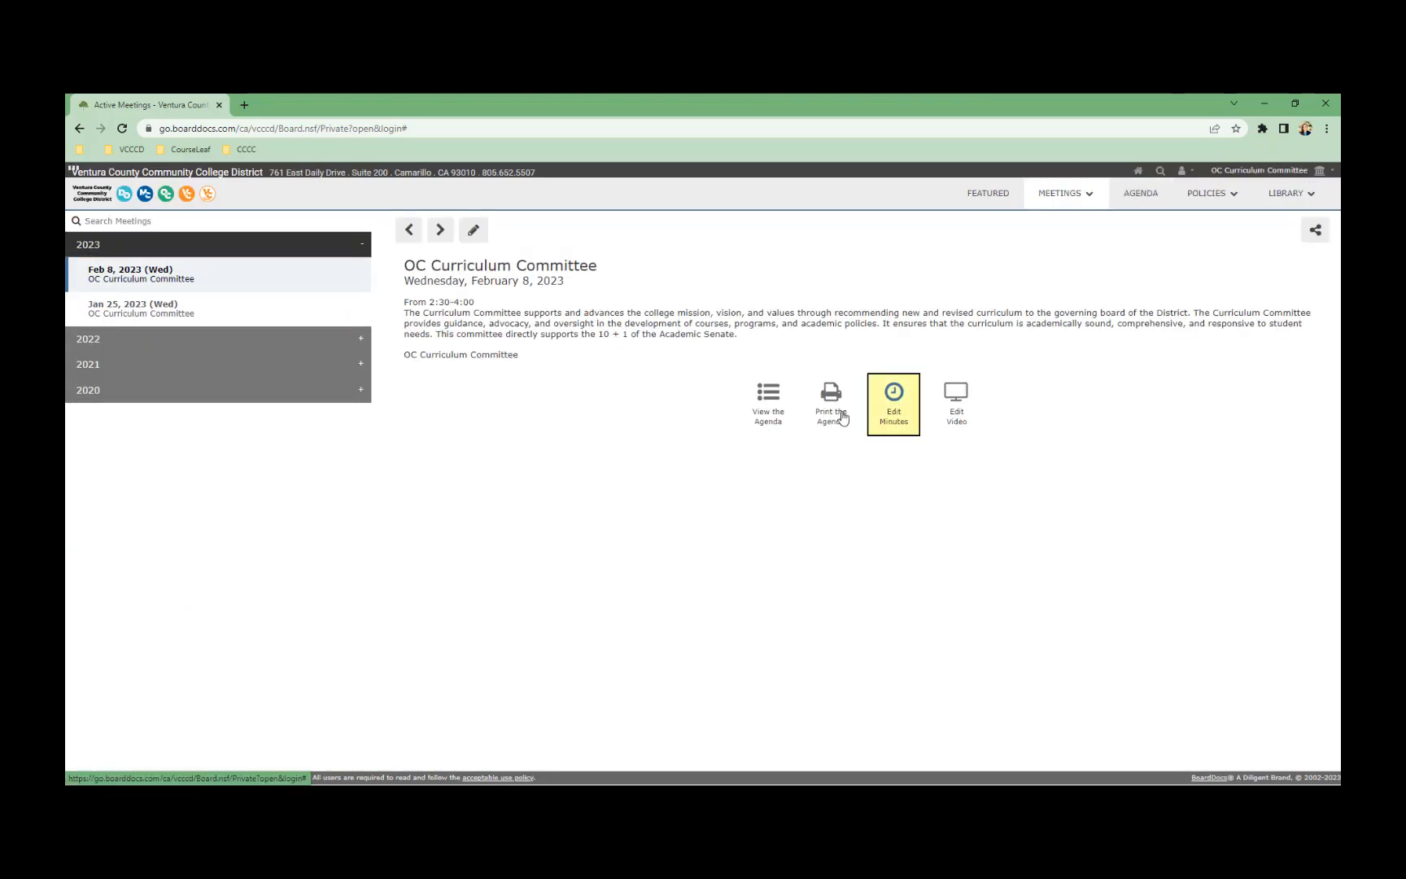
Highlight and scroll through the Feb 8 minutes text copied from January 25
{"action": "left_click_drag", "start_coordinate": [101, 250], "coordinate": [364, 620]}
{"action": "left_click", "coordinate": [363, 620]}
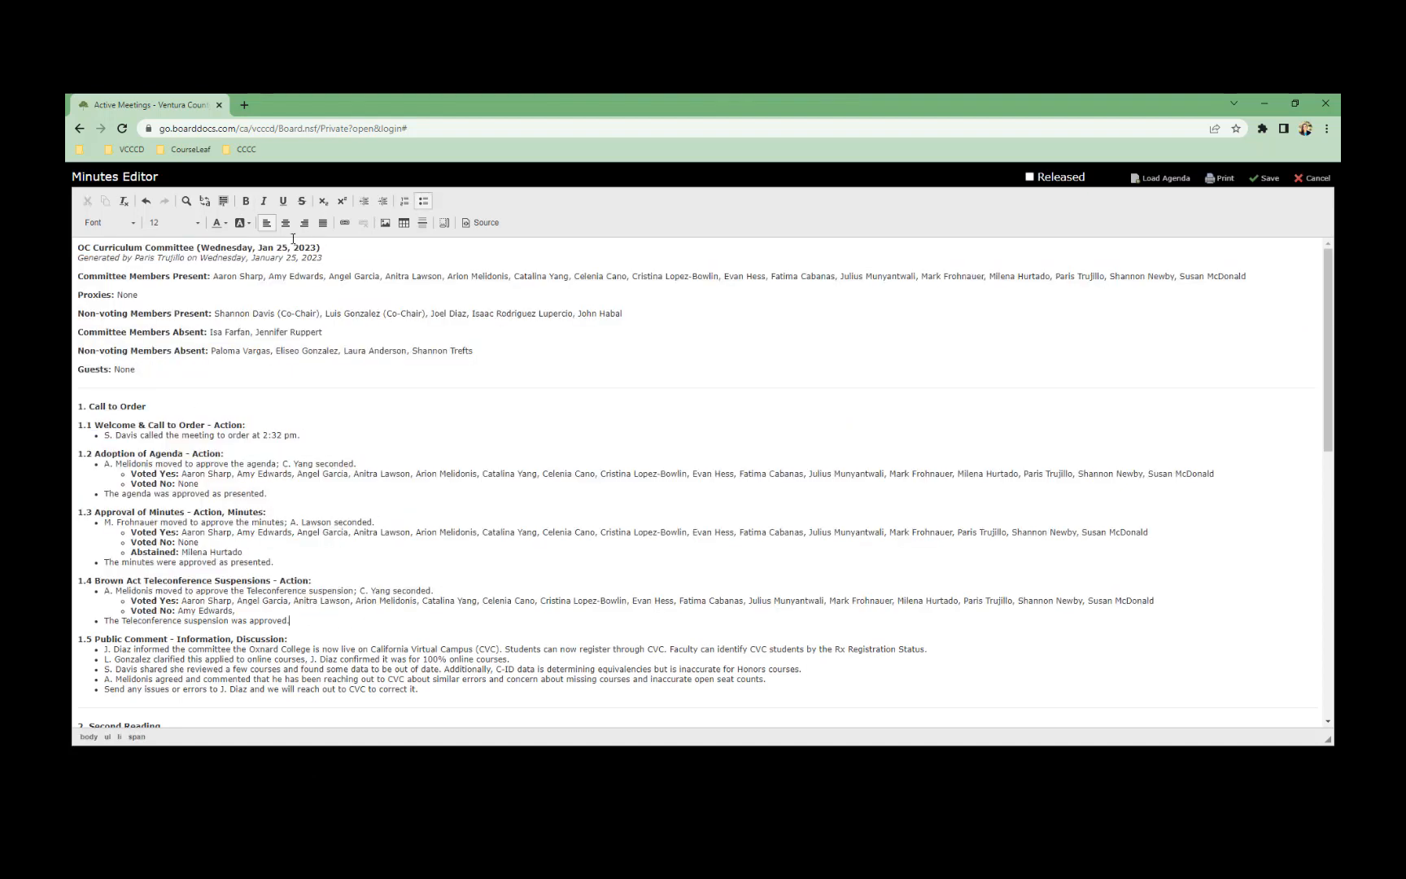
{"action": "left_click_drag", "start_coordinate": [311, 249], "coordinate": [456, 658]}
{"action": "left_click", "coordinate": [275, 275]}
{"action": "left_click", "coordinate": [456, 658]}
{"action": "scroll", "coordinate": [464, 656], "scroll_direction": "down", "scroll_amount": 5}
{"action": "scroll", "coordinate": [482, 622], "scroll_direction": "down", "scroll_amount": 2}
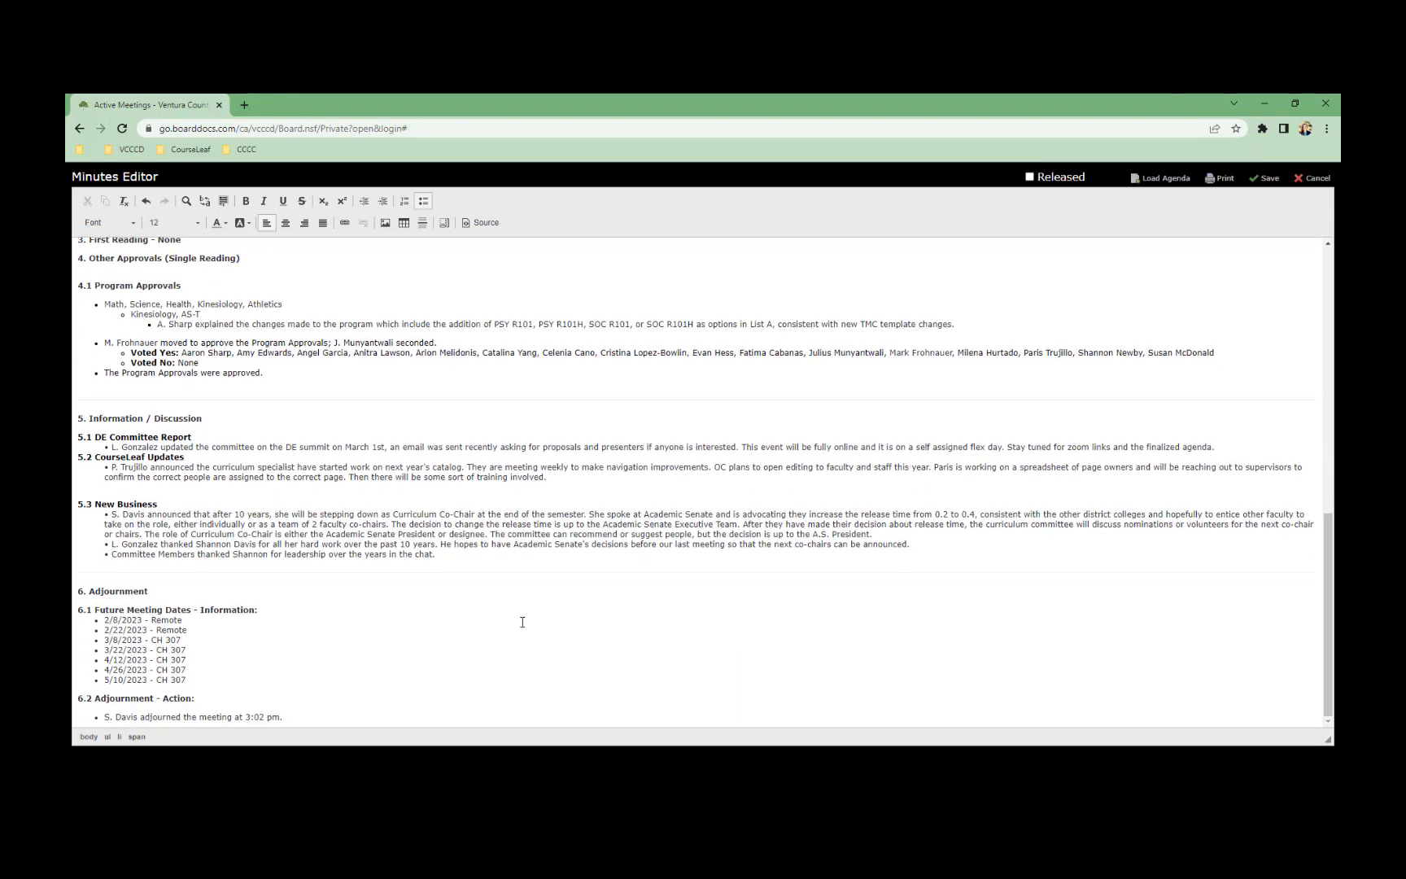
{"action": "scroll", "coordinate": [458, 605], "scroll_direction": "up", "scroll_amount": 7}
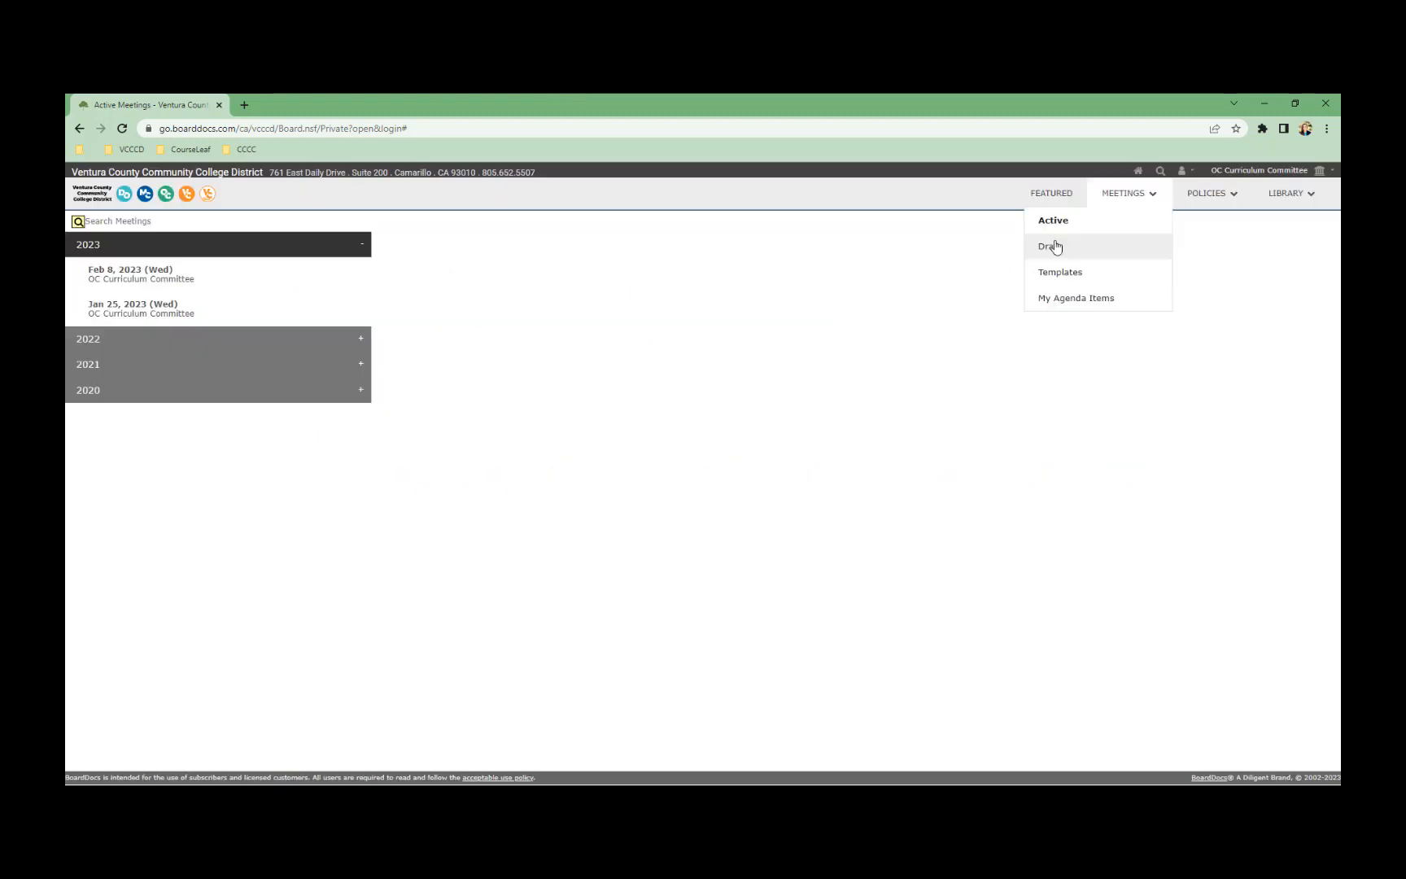
Make the Apr 27, 2022 draft meeting active and reveal its share link
{"action": "left_click", "coordinate": [1099, 248]}
{"action": "left_click", "coordinate": [246, 300]}
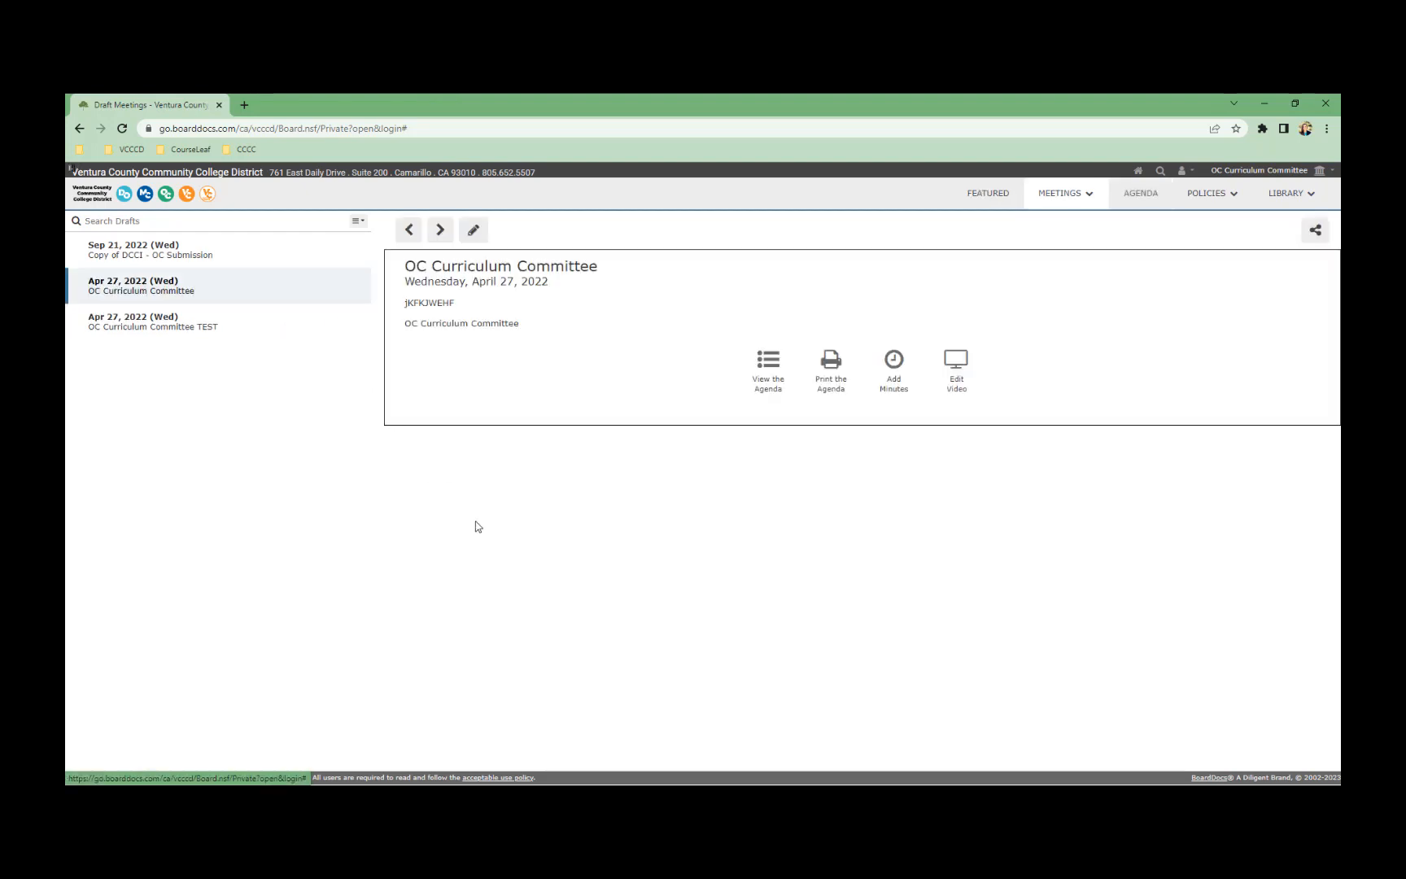
{"action": "right_click", "coordinate": [168, 292]}
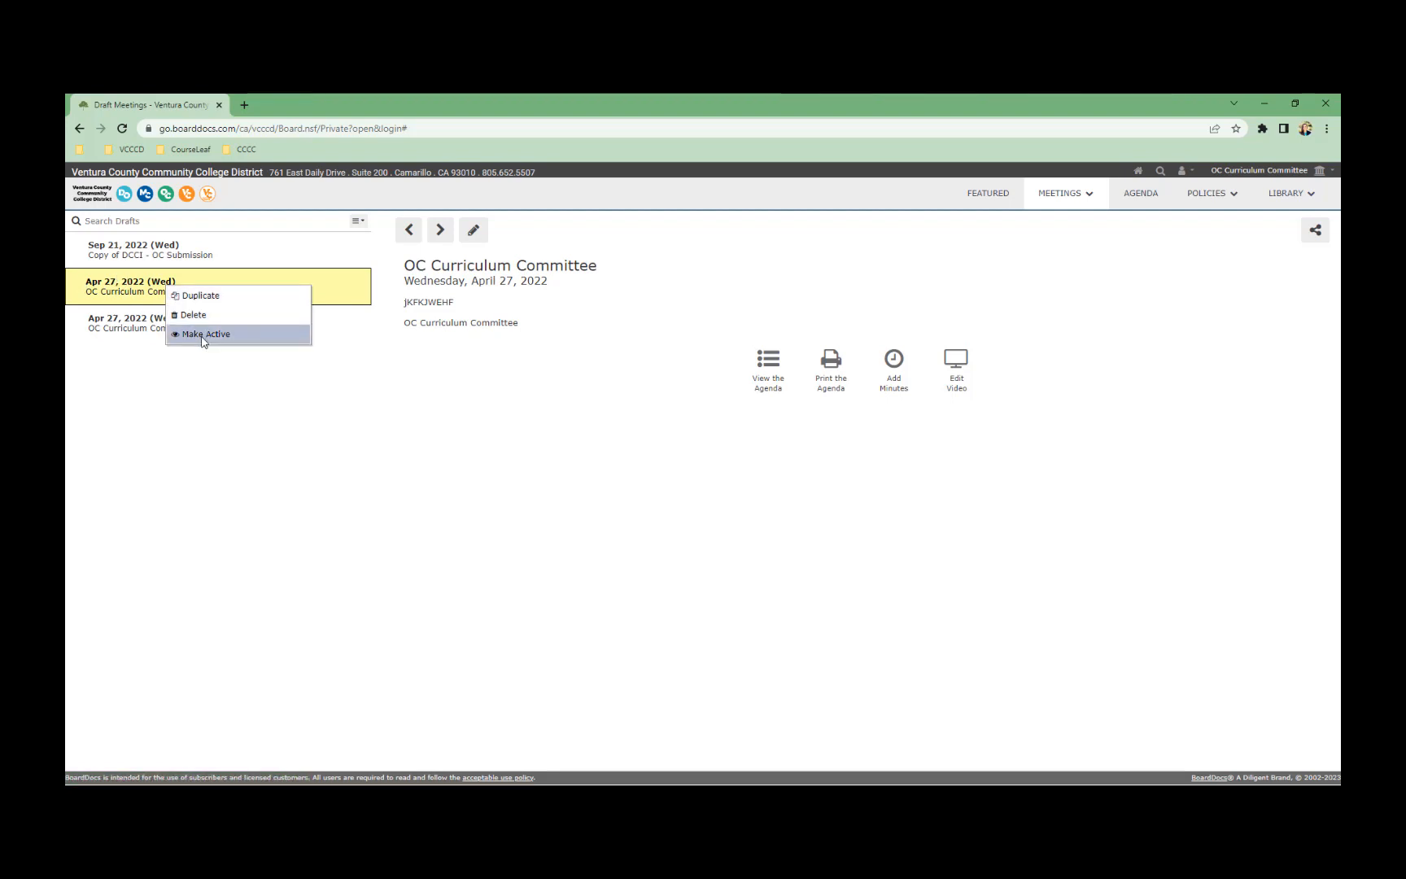
{"action": "left_click", "coordinate": [1178, 281]}
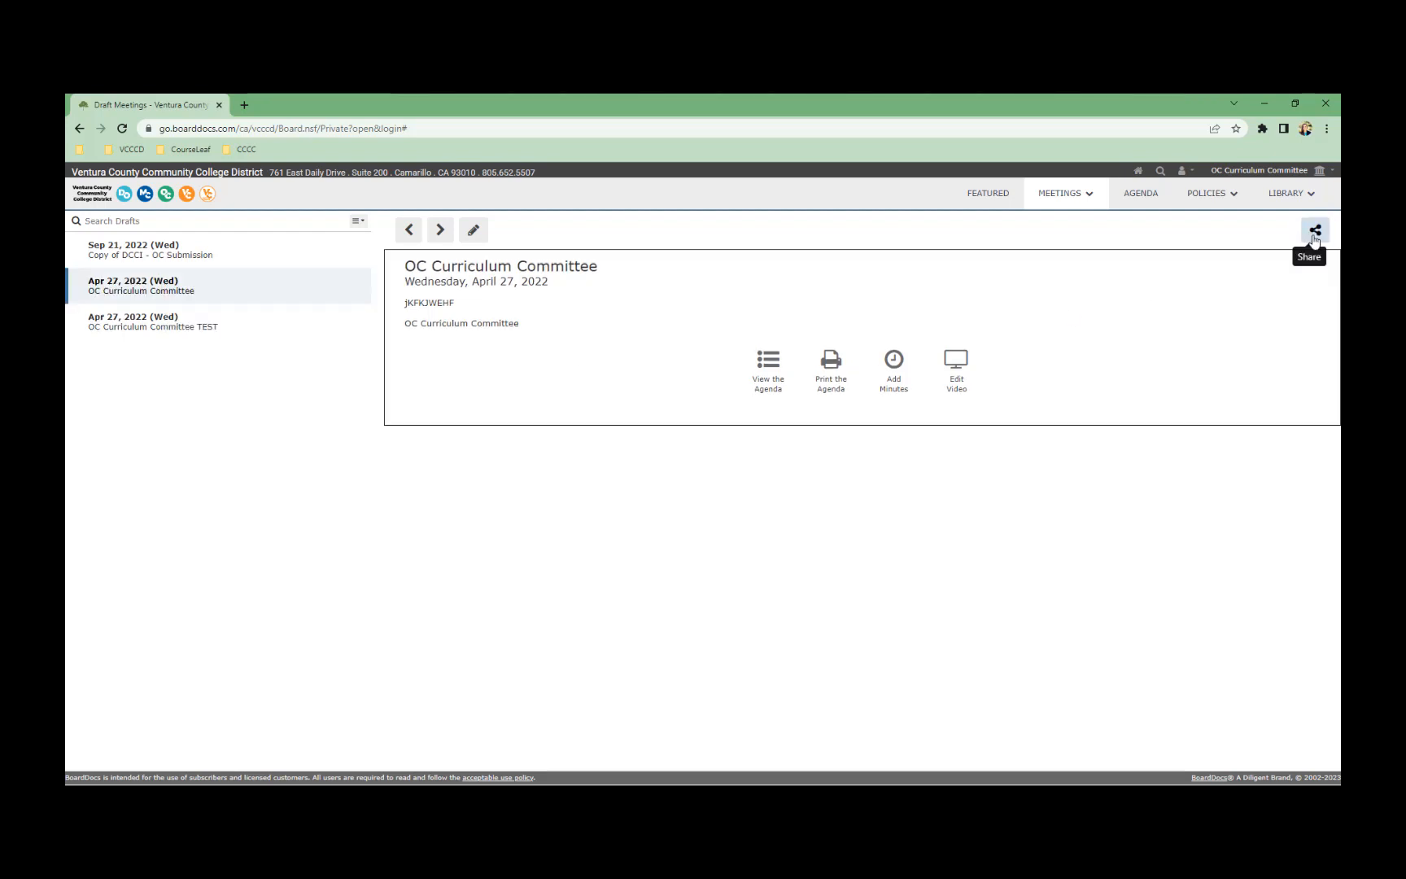
{"action": "left_click", "coordinate": [1313, 236]}
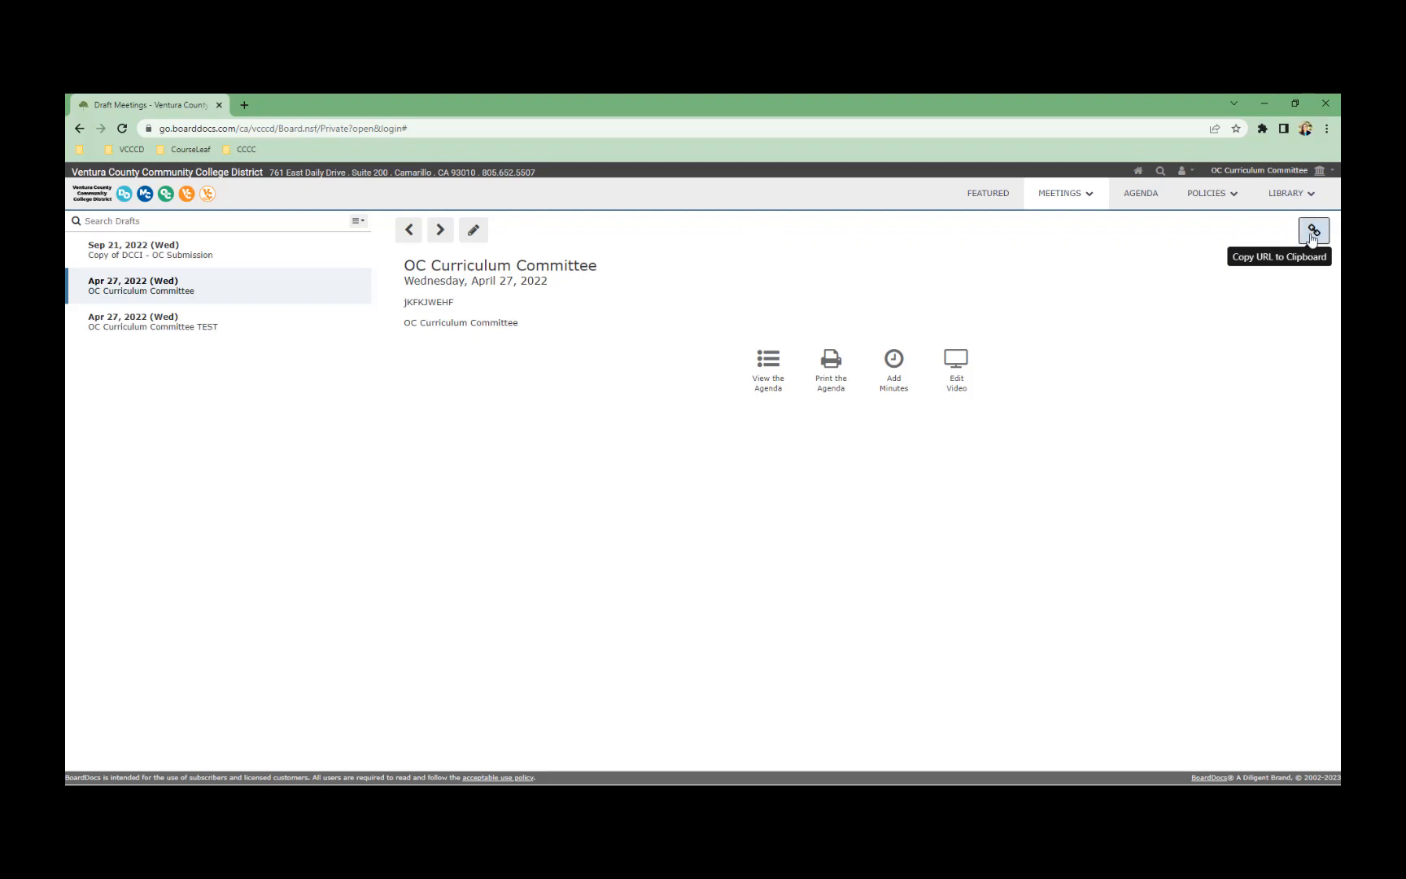